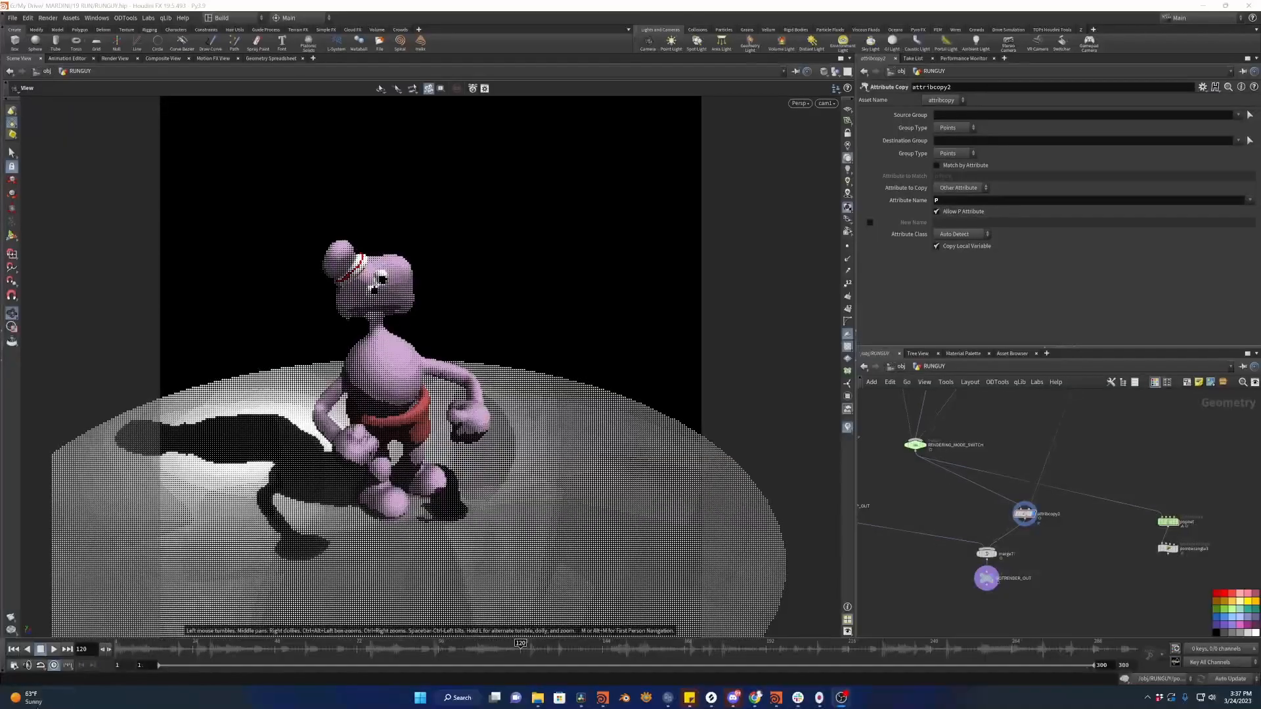
# Scrub the animation to frame 134 and orbit out of the camera view to examine the dot-rendered character and stage.
pyautogui.moveTo(289, 647); pyautogui.dragTo(569, 645)
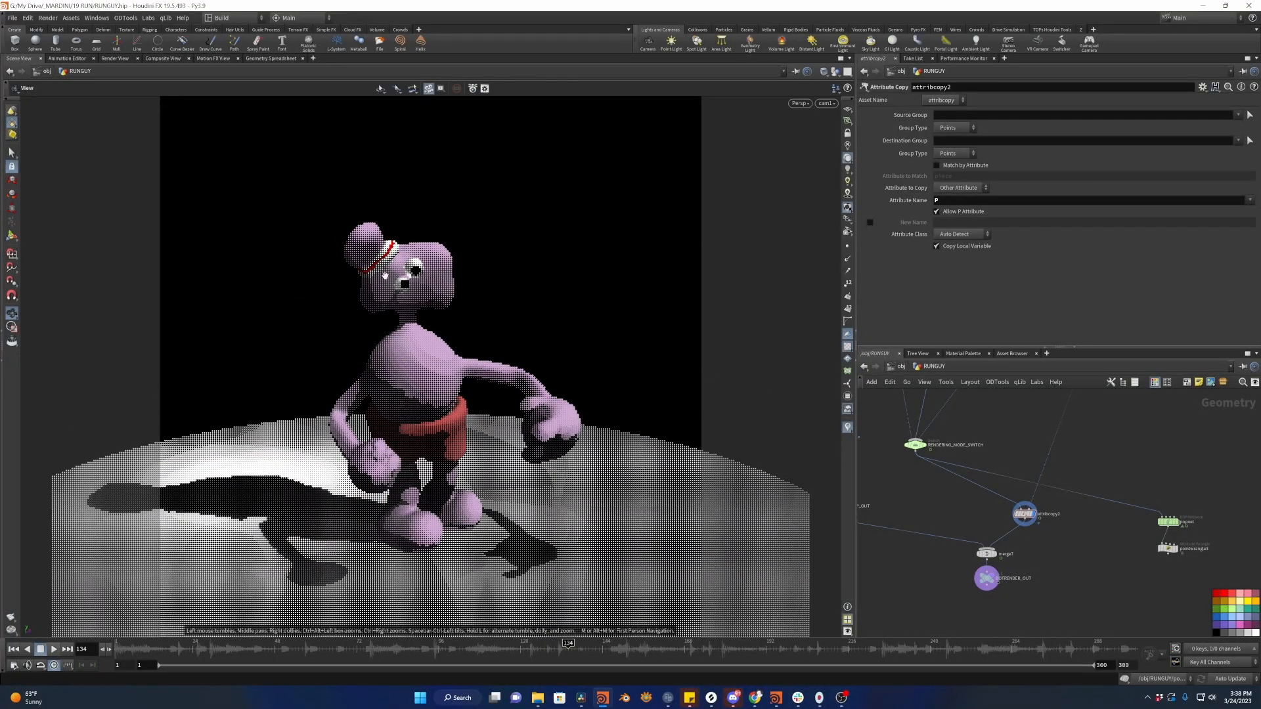
pyautogui.moveTo(400, 311); pyautogui.dragTo(501, 355)
pyautogui.scroll(10, 440, 288)
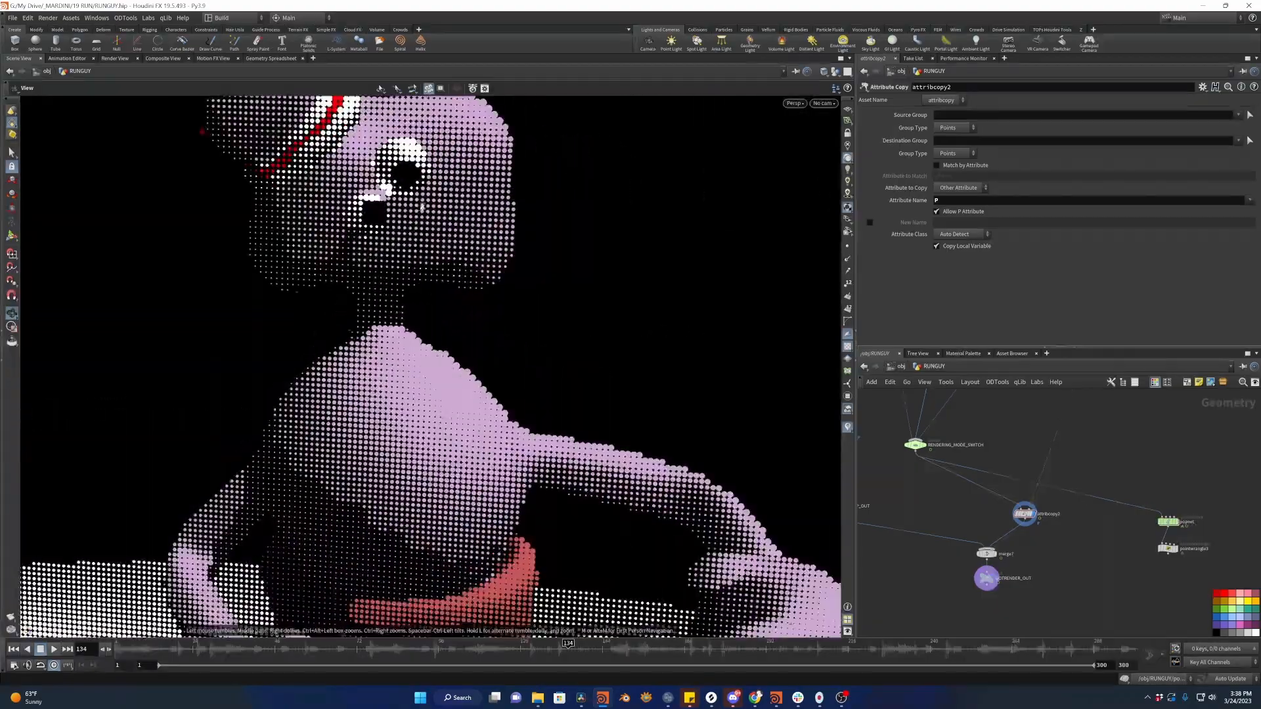
pyautogui.moveTo(440, 290); pyautogui.dragTo(248, 431, button='right')
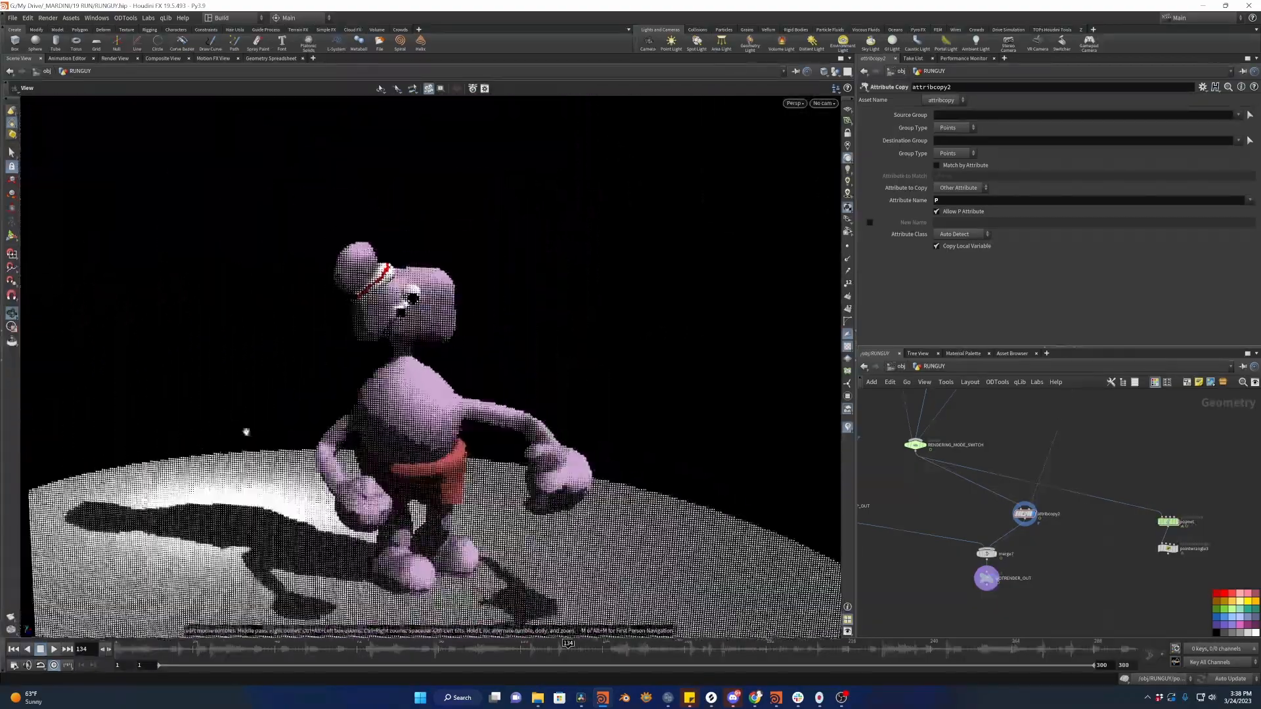
pyautogui.moveTo(511, 438); pyautogui.dragTo(511, 269, button='middle')
pyautogui.moveTo(511, 269); pyautogui.dragTo(709, 225, button='right')
pyautogui.moveTo(275, 394); pyautogui.dragTo(87, 451, button='right')
pyautogui.moveTo(88, 451); pyautogui.dragTo(424, 414)
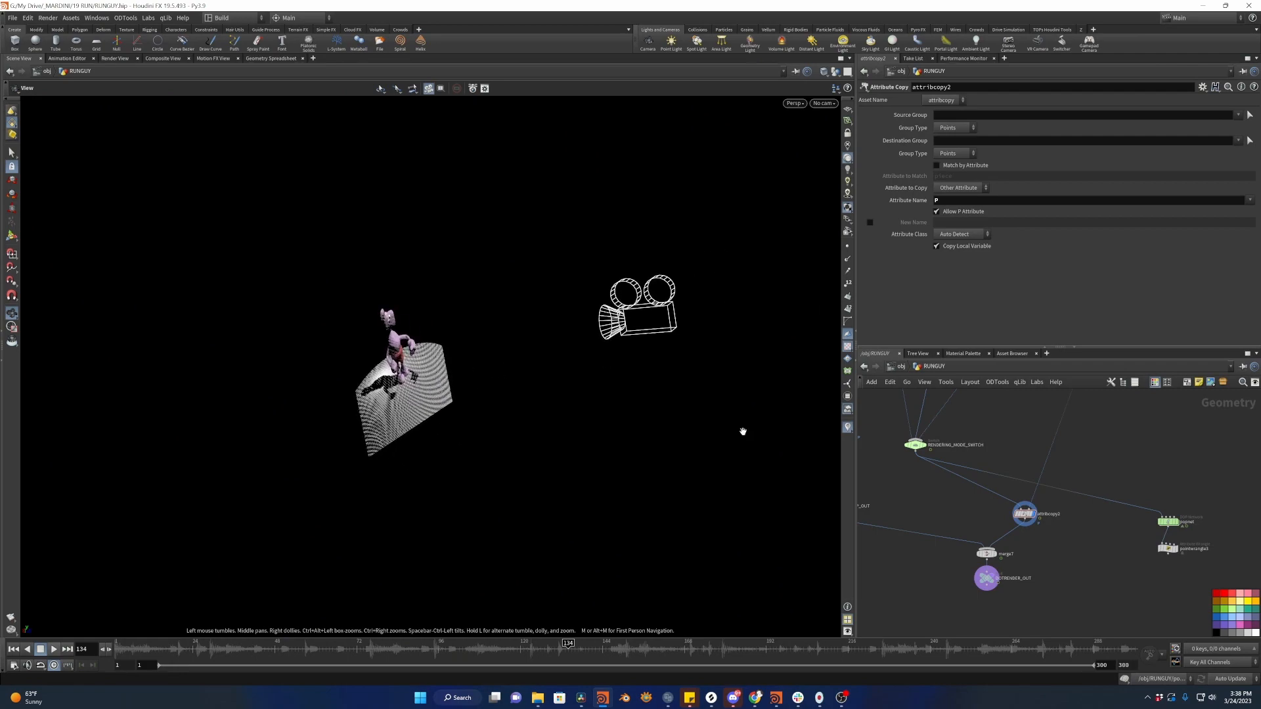
# Display the output of the RENDERING_MODE_SWITCH node and examine its geometry relative to the camera.
pyautogui.moveTo(907, 451); pyautogui.dragTo(937, 495, button='middle')
pyautogui.scroll(5, 937, 496)
pyautogui.moveTo(957, 480)
pyautogui.click(984, 450)
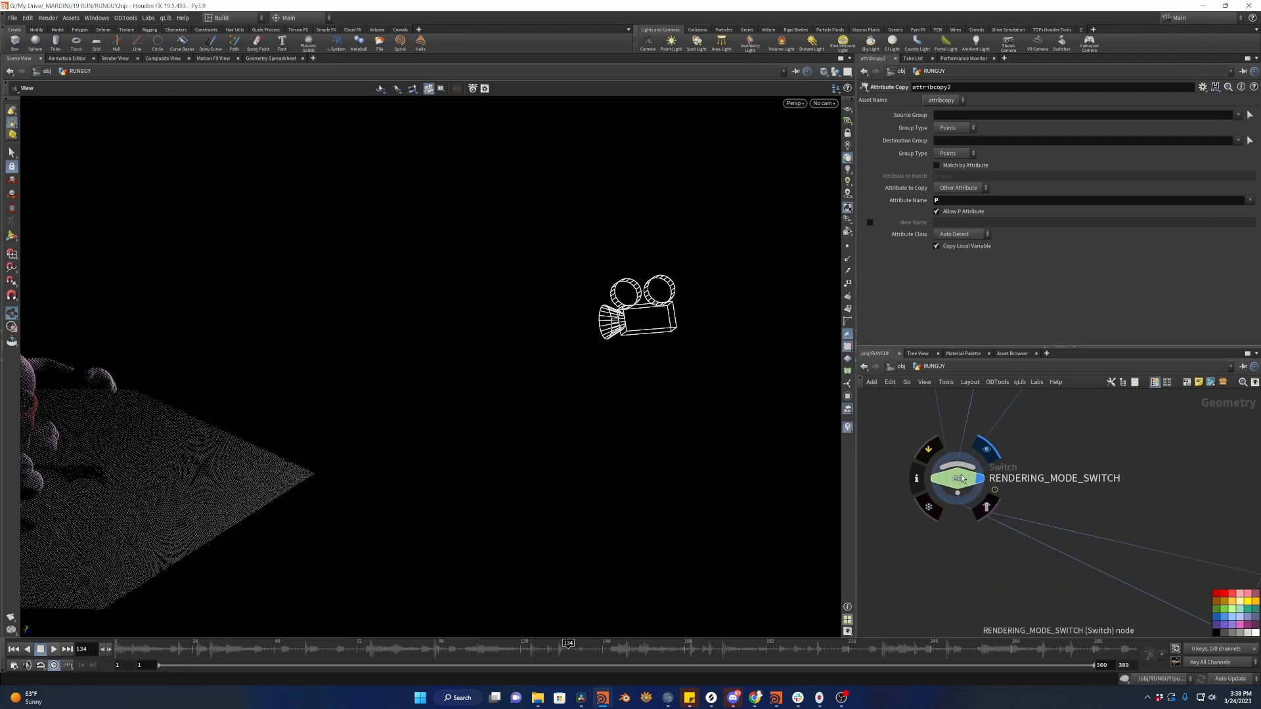
pyautogui.click(957, 480)
pyautogui.moveTo(397, 423); pyautogui.dragTo(631, 394)
pyautogui.moveTo(888, 483); pyautogui.dragTo(875, 392, button='middle')
# Display the attribcopy2 node's output and inspect the dot-rendered character up close and from other angles.
pyautogui.click(1043, 504)
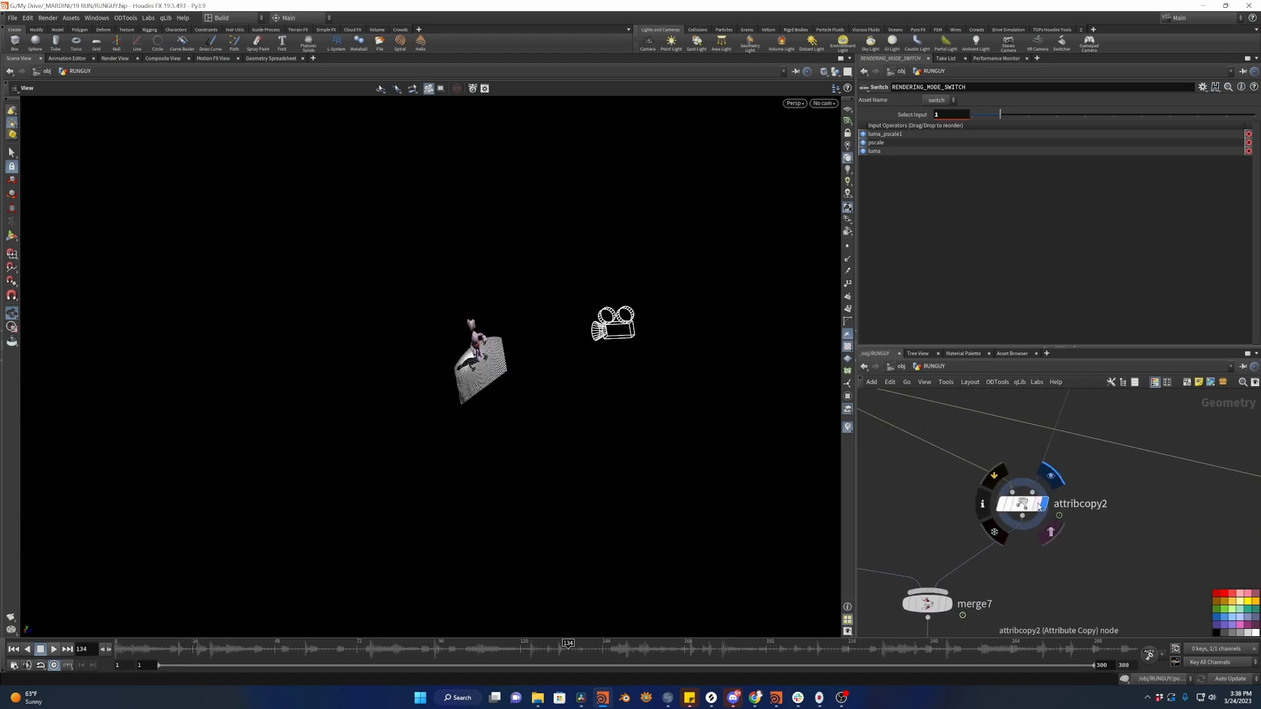
pyautogui.click(1022, 506)
pyautogui.moveTo(483, 332)
pyautogui.mouseDown(button='right')
pyautogui.moveTo(569, 361)
pyautogui.moveTo(486, 319)
pyautogui.mouseUp(button='right')
pyautogui.moveTo(378, 272); pyautogui.dragTo(512, 237)
pyautogui.moveTo(512, 236); pyautogui.dragTo(418, 279, button='right')
pyautogui.moveTo(418, 279); pyautogui.dragTo(400, 320)
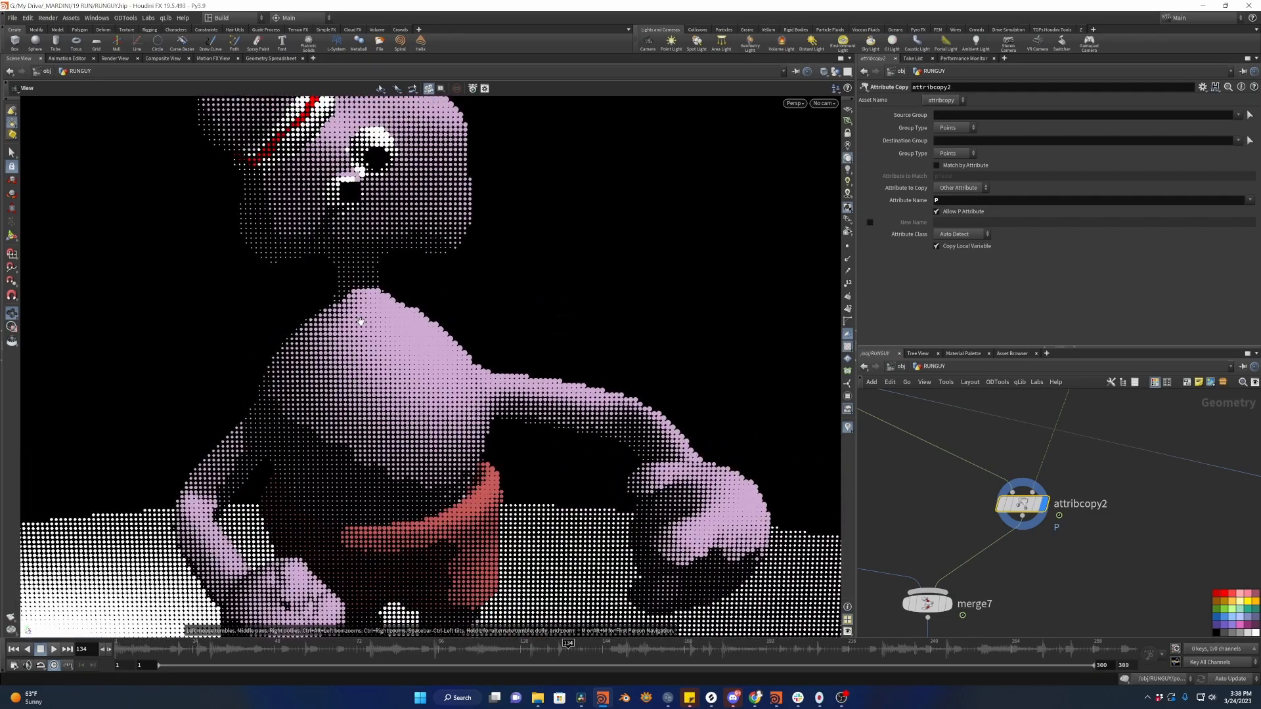
pyautogui.moveTo(381, 291); pyautogui.dragTo(290, 335, button='right')
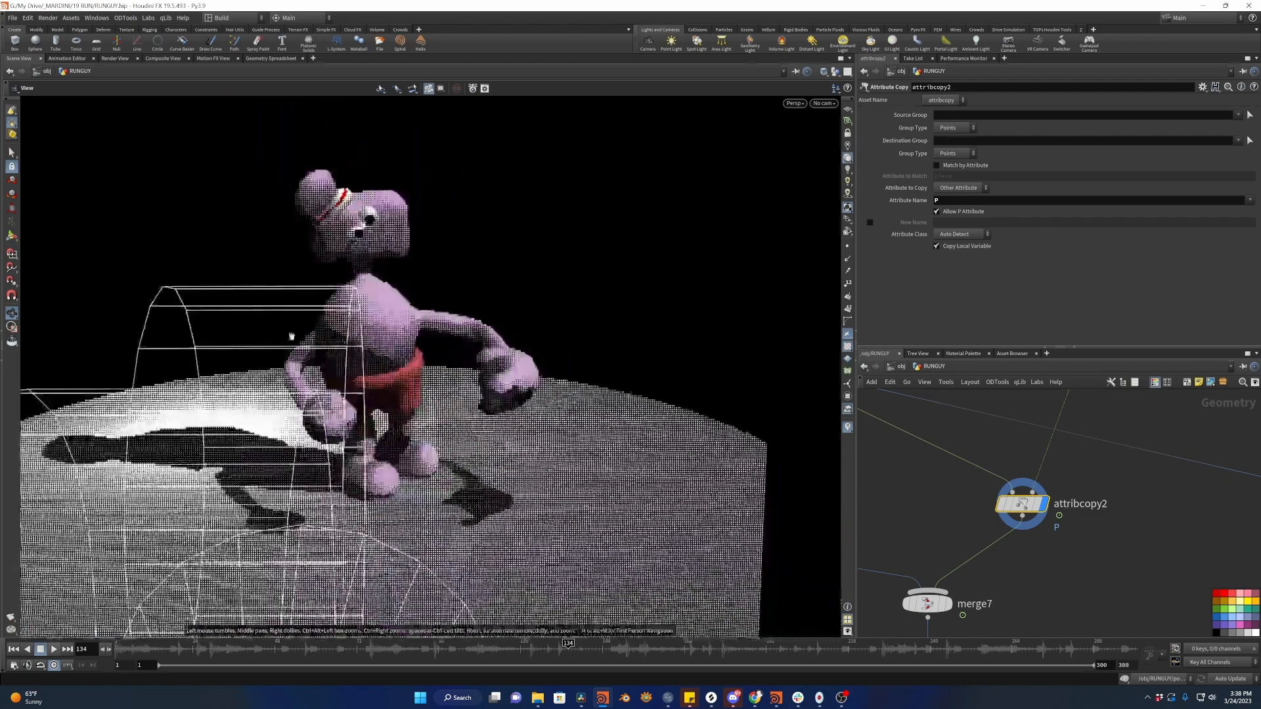
pyautogui.moveTo(366, 338); pyautogui.dragTo(410, 337)
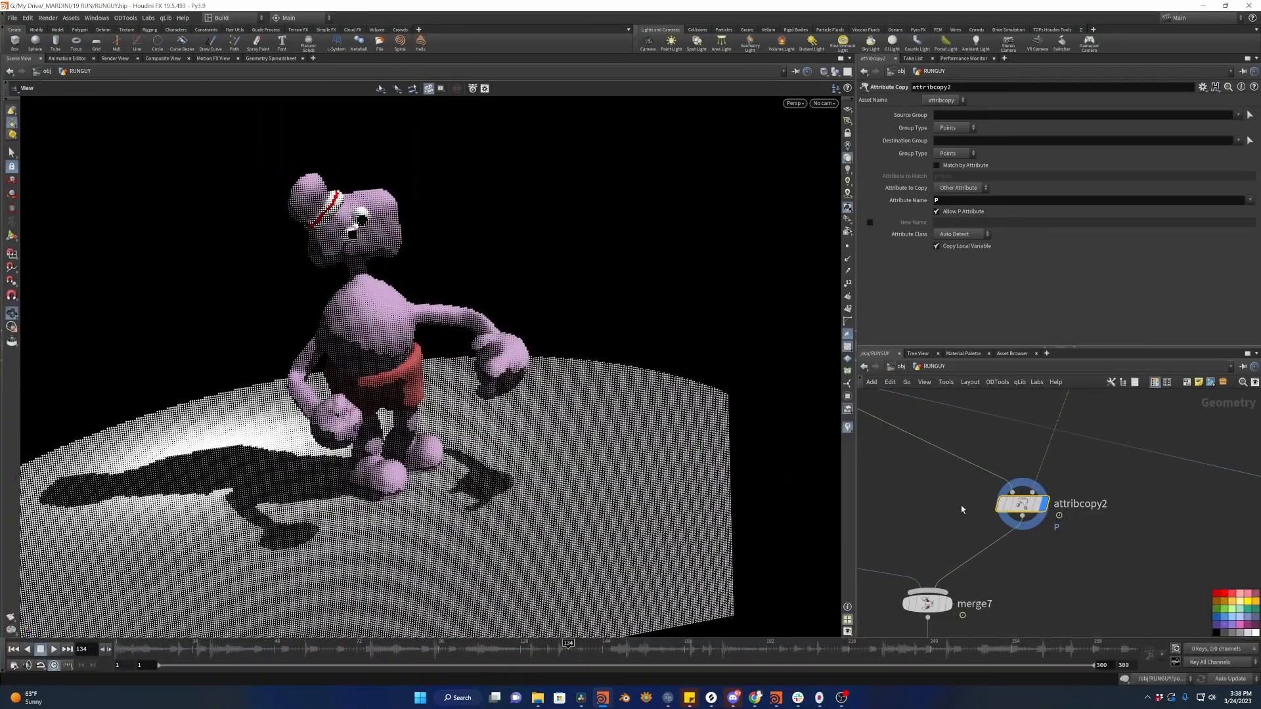
# Set Select Input on RENDERING_MODE_SWITCH to 2, the luma mode, and inspect the character up close.
pyautogui.scroll(-6, 1114, 566)
pyautogui.scroll(4, 1076, 485)
pyautogui.moveTo(1041, 505); pyautogui.dragTo(1004, 491, button='middle')
pyautogui.scroll(-2, 1006, 486)
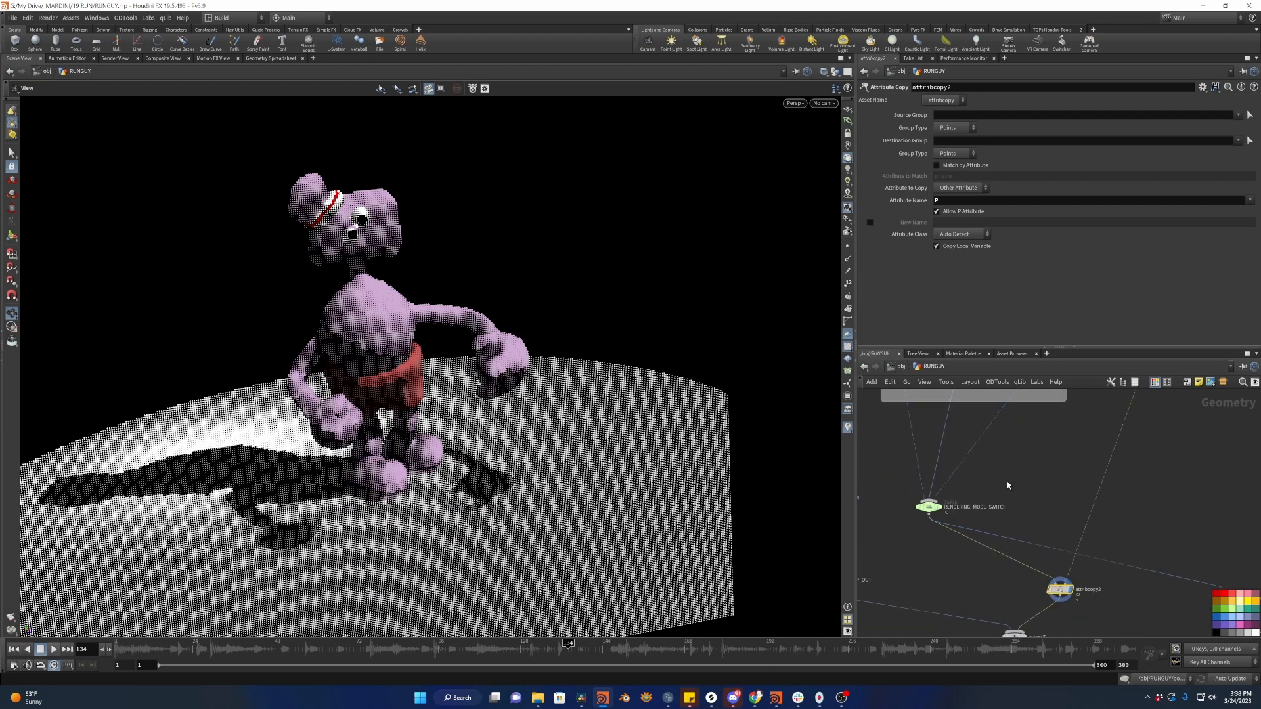
pyautogui.moveTo(1009, 484); pyautogui.dragTo(909, 536)
pyautogui.moveTo(999, 115)
pyautogui.mouseDown()
pyautogui.moveTo(977, 118)
pyautogui.moveTo(1034, 115)
pyautogui.mouseUp()
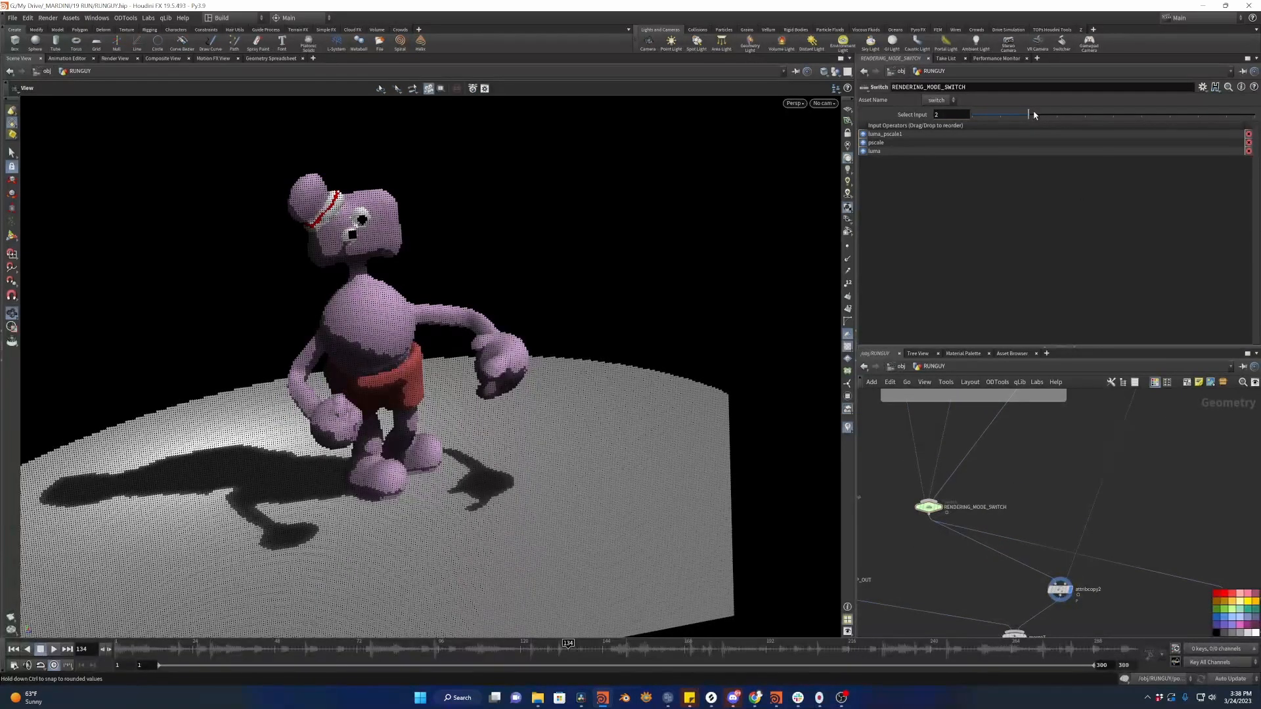
pyautogui.moveTo(1041, 446); pyautogui.dragTo(1078, 521, button='middle')
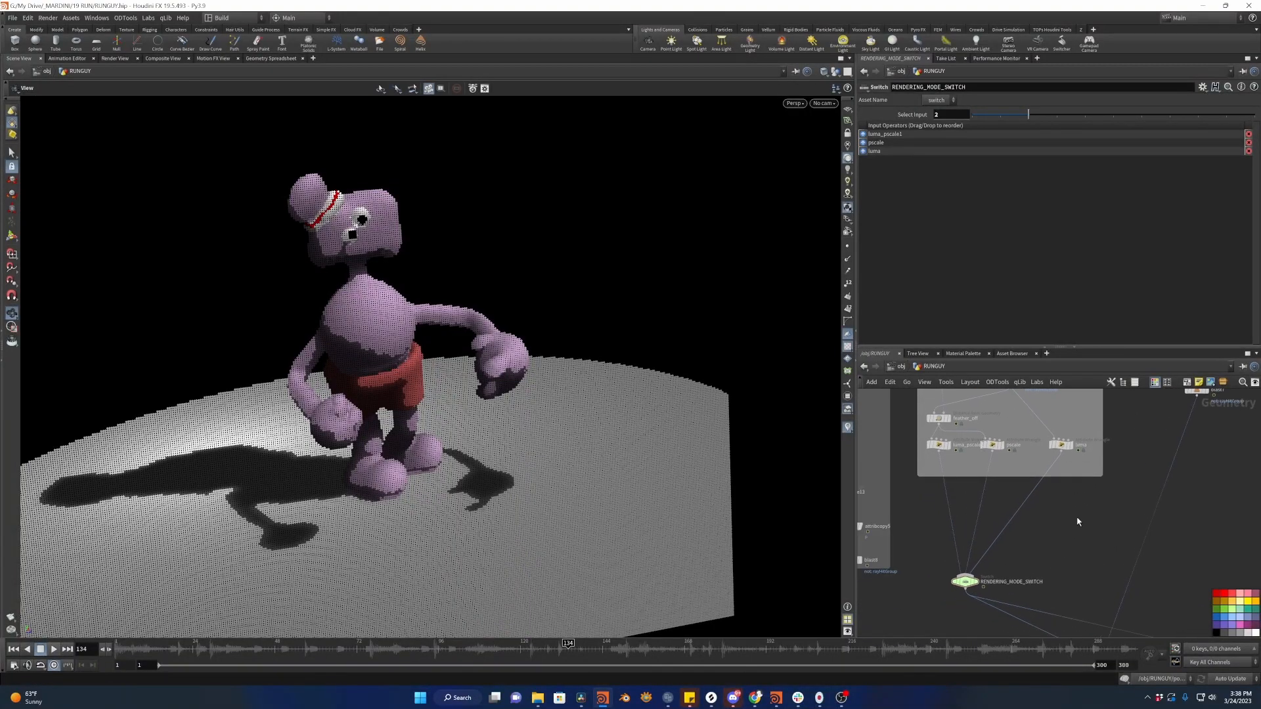
pyautogui.moveTo(332, 323); pyautogui.dragTo(457, 306, button='right')
pyautogui.moveTo(458, 305); pyautogui.dragTo(394, 377, button='middle')
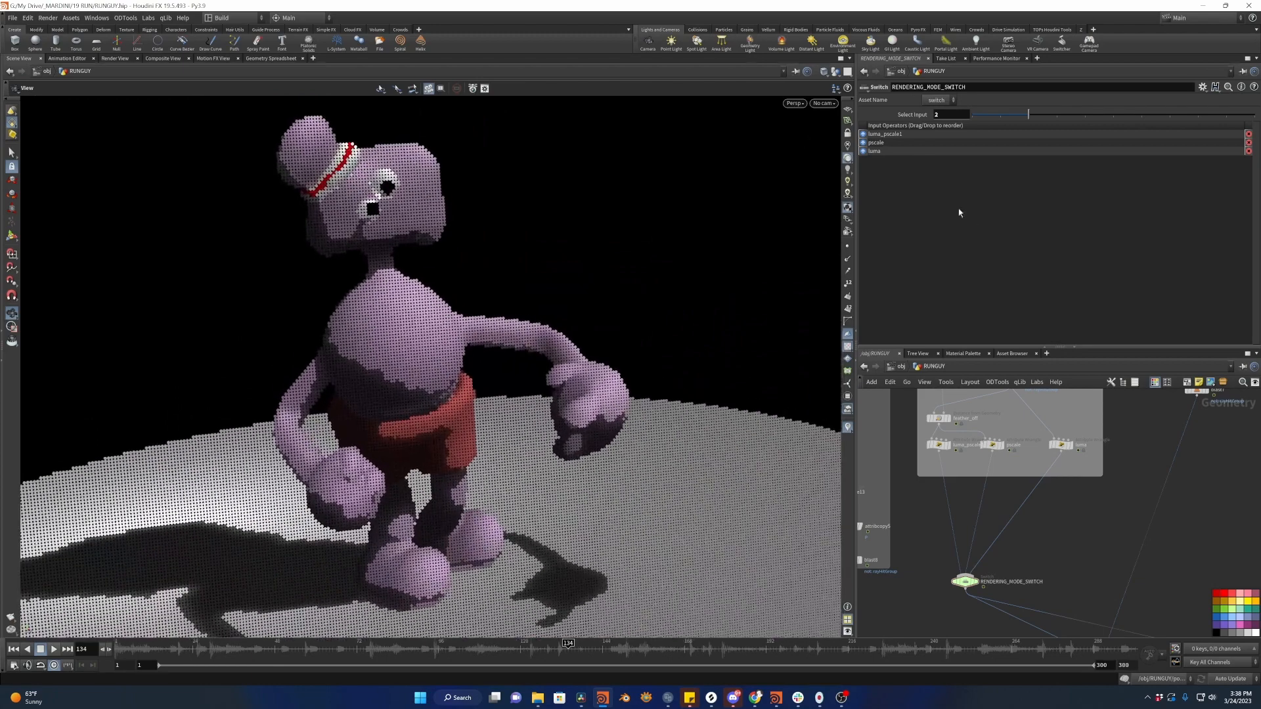
# Change Select Input on RENDERING_MODE_SWITCH to 1 for the pscale mode, and on to 0 for luma_pscale1.
pyautogui.moveTo(1003, 118); pyautogui.dragTo(999, 116)
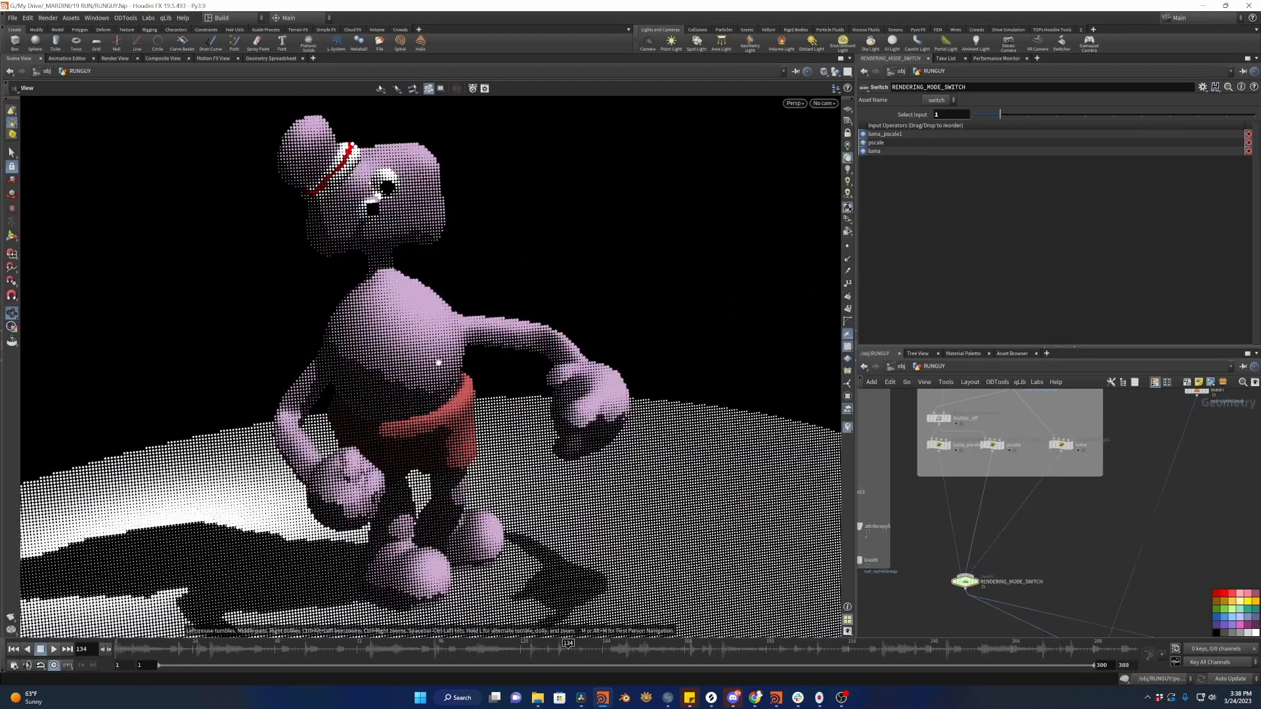
pyautogui.click(978, 118)
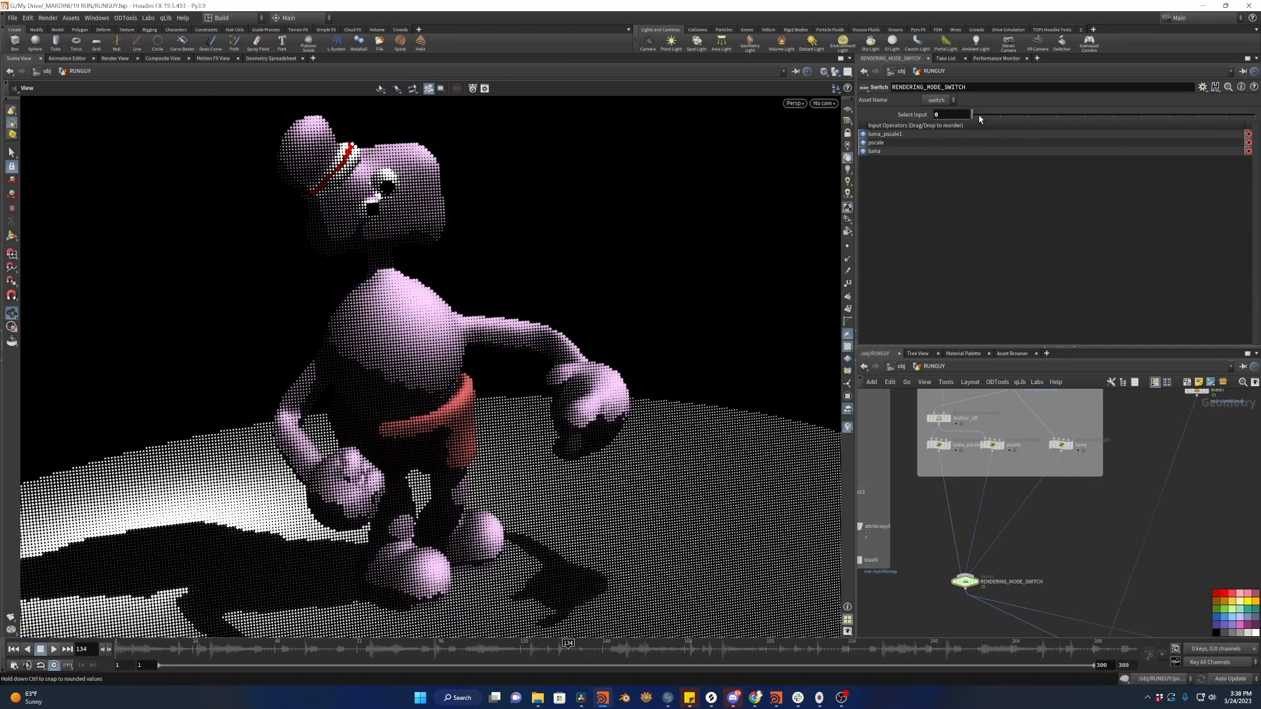
pyautogui.moveTo(347, 293)
pyautogui.mouseDown(button='right')
pyautogui.moveTo(501, 259)
pyautogui.moveTo(329, 292)
pyautogui.mouseUp(button='right')
# Set blend1 on the fake_gi_blur_blend node in the render settings network box to 1.
pyautogui.scroll(-5, 1005, 539)
pyautogui.scroll(4, 1028, 438)
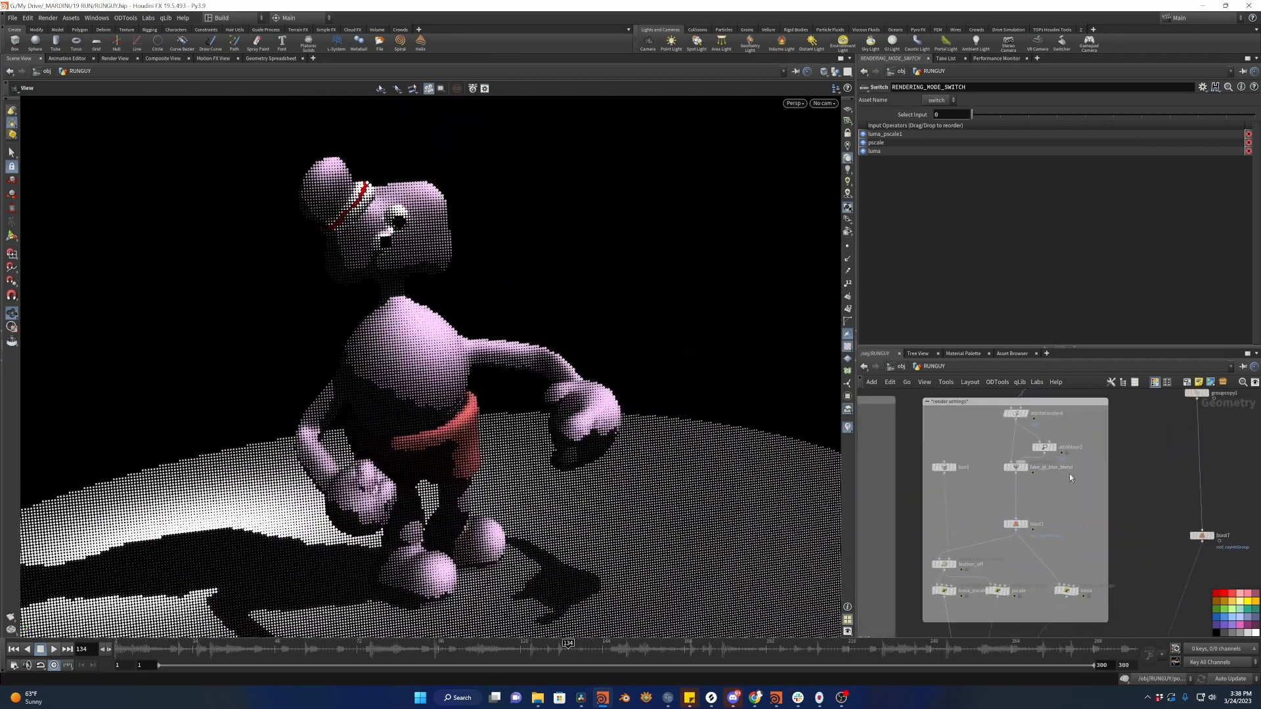
pyautogui.click(1013, 468)
pyautogui.moveTo(1070, 319); pyautogui.dragTo(1229, 312)
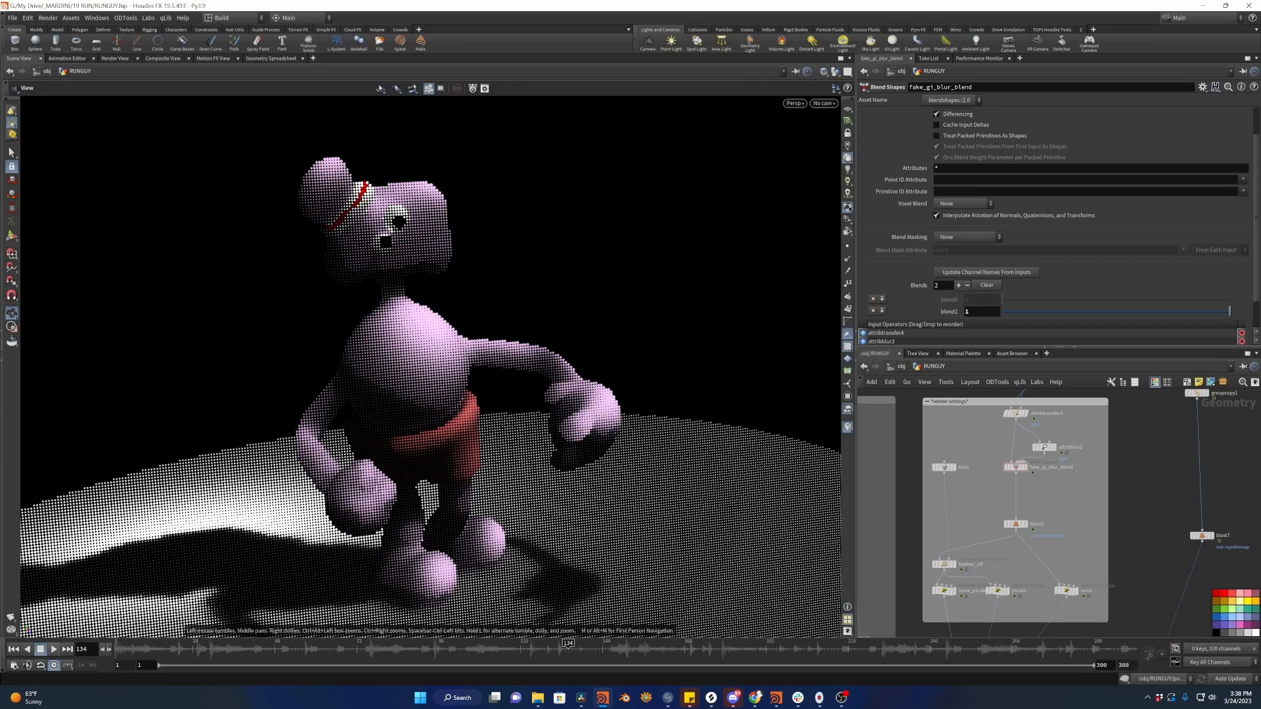
# Lower blend1 on the fake_gi_blur_blend node to 0.543.
pyautogui.scroll(2, 1042, 480)
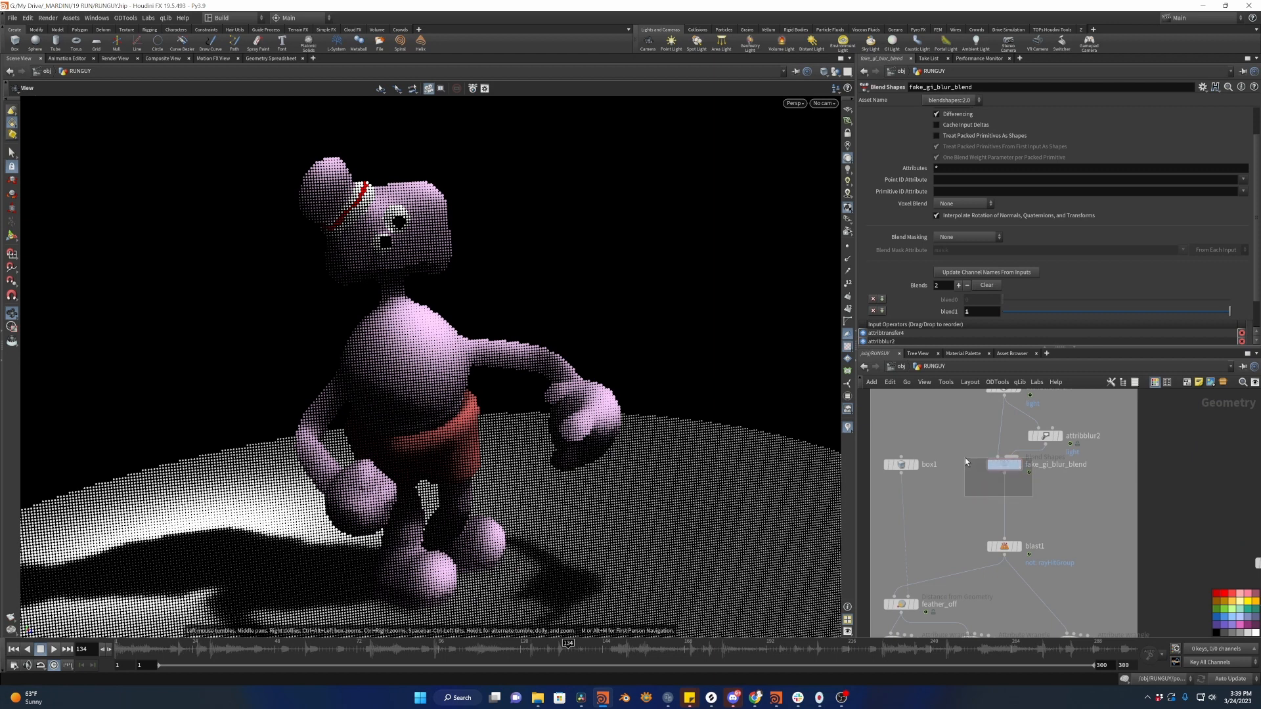
pyautogui.scroll(-5, 960, 473)
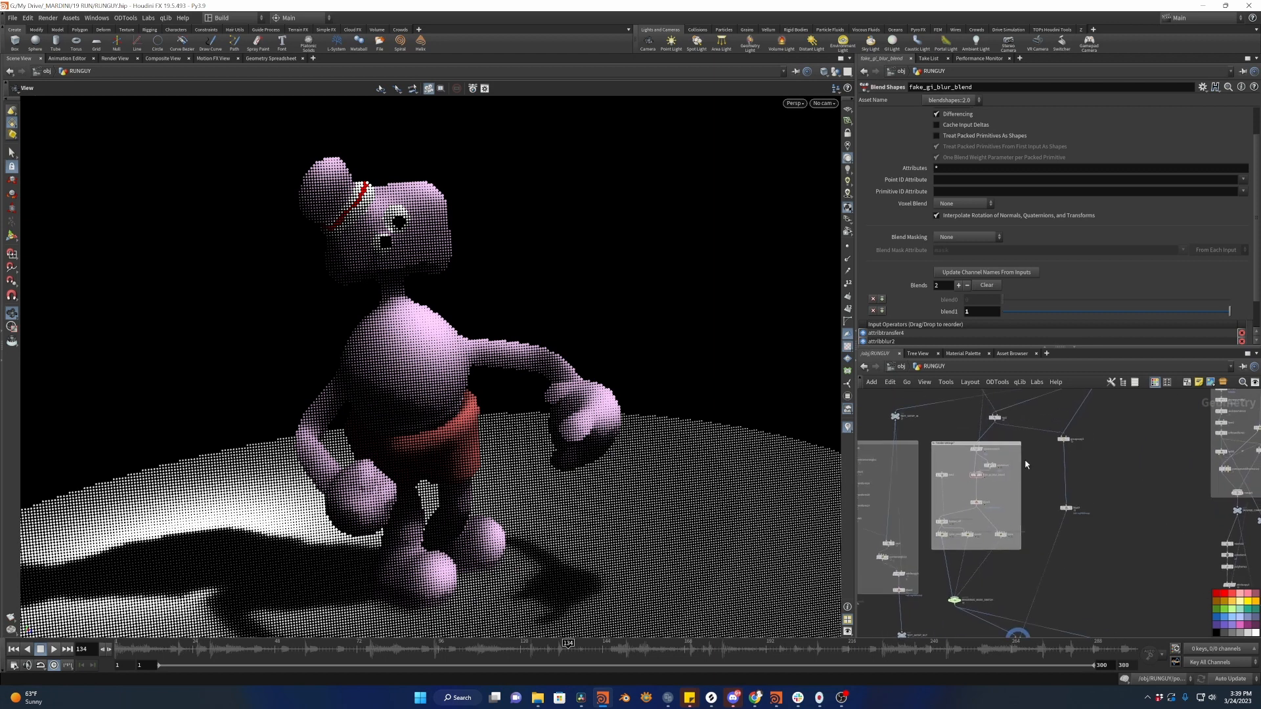
pyautogui.scroll(2, 1026, 479)
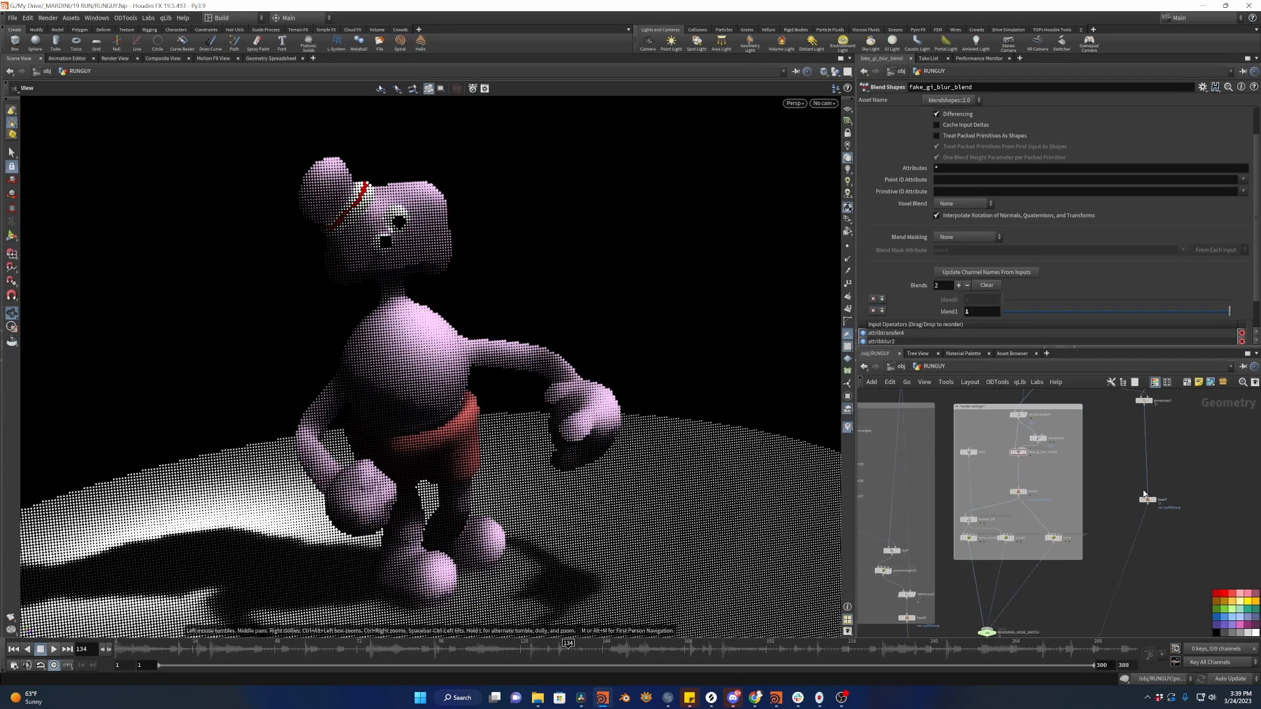
pyautogui.scroll(1, 1077, 484)
pyautogui.moveTo(1053, 490); pyautogui.dragTo(1061, 539, button='middle')
pyautogui.click(1016, 497)
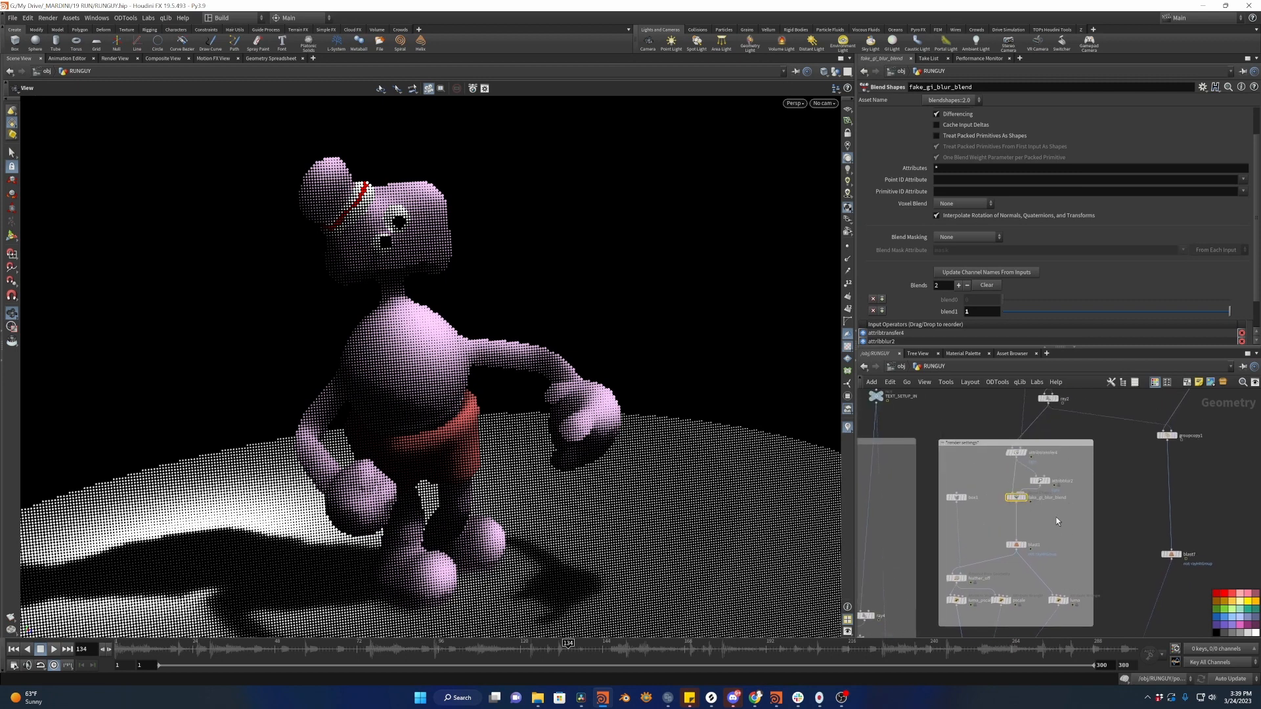
pyautogui.moveTo(1103, 314); pyautogui.dragTo(1079, 314)
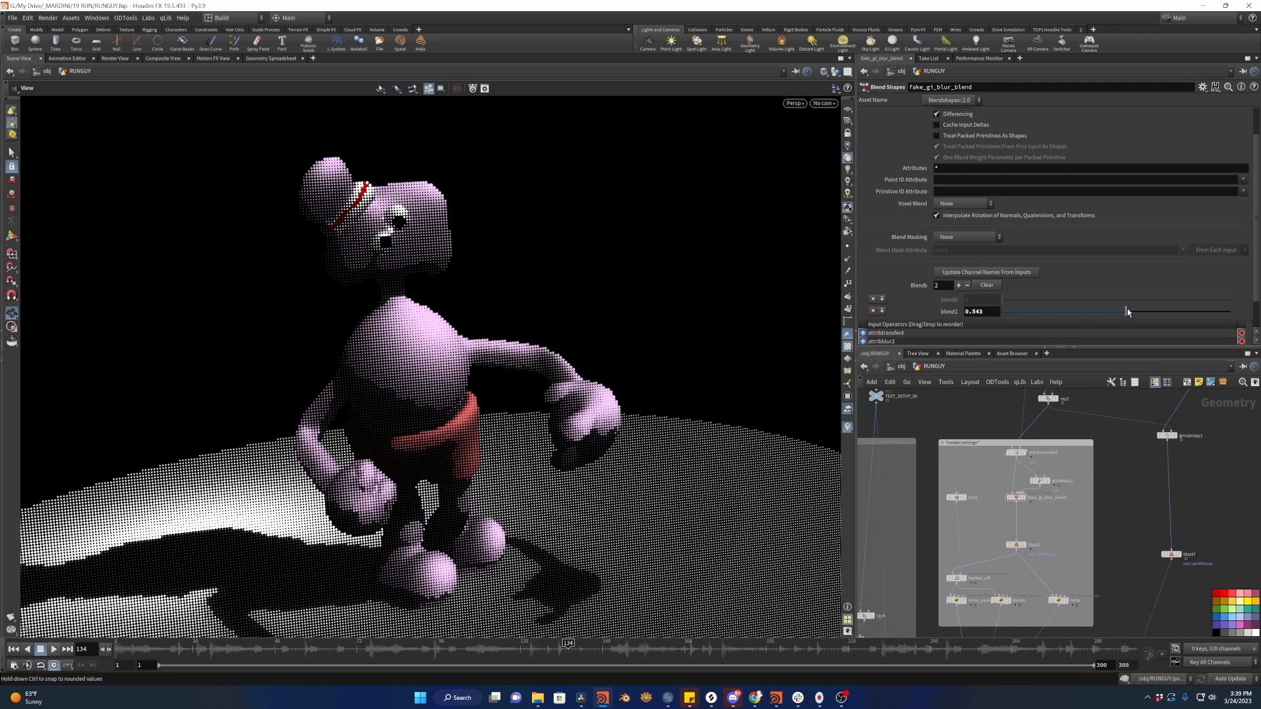
pyautogui.scroll(-3, 1051, 485)
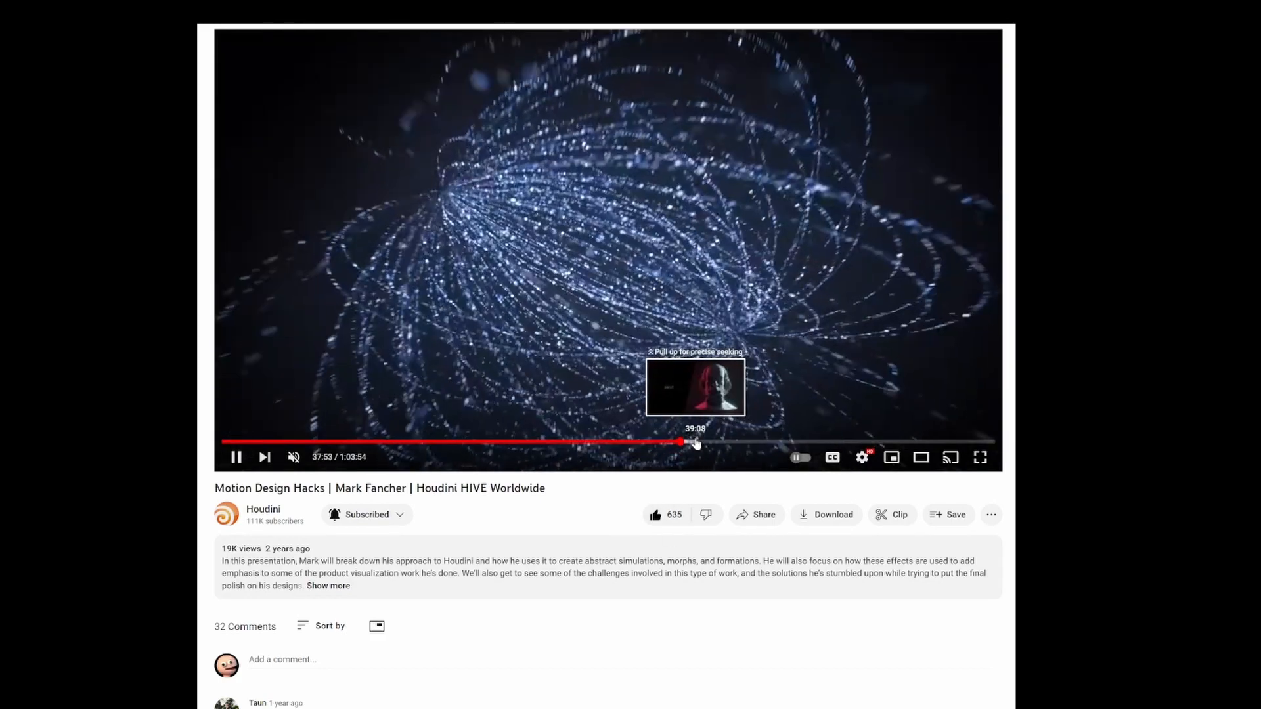
# Skim the Motion Design Hacks Houdini HIVE talk on YouTube, seeking forward through 38:47 and 44:41 to the camera projection section.
pyautogui.click(692, 442)
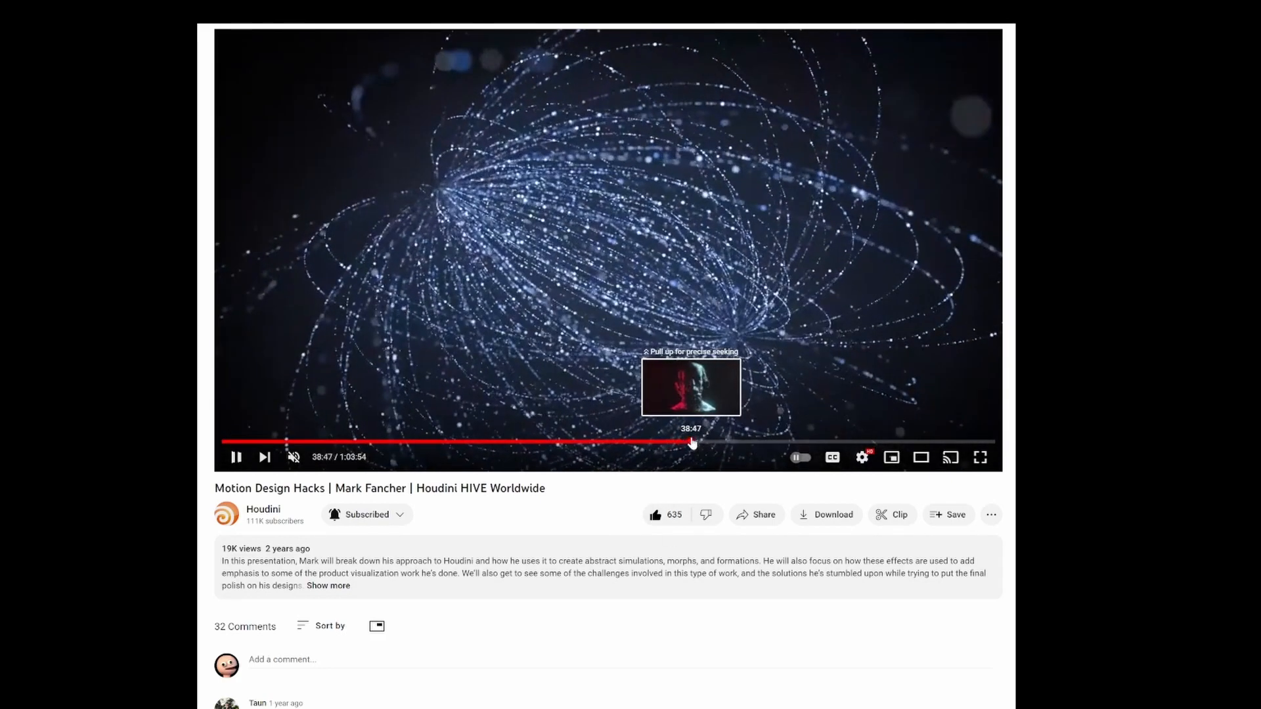
pyautogui.click(704, 442)
pyautogui.moveTo(705, 447); pyautogui.dragTo(746, 446)
pyautogui.click(761, 442)
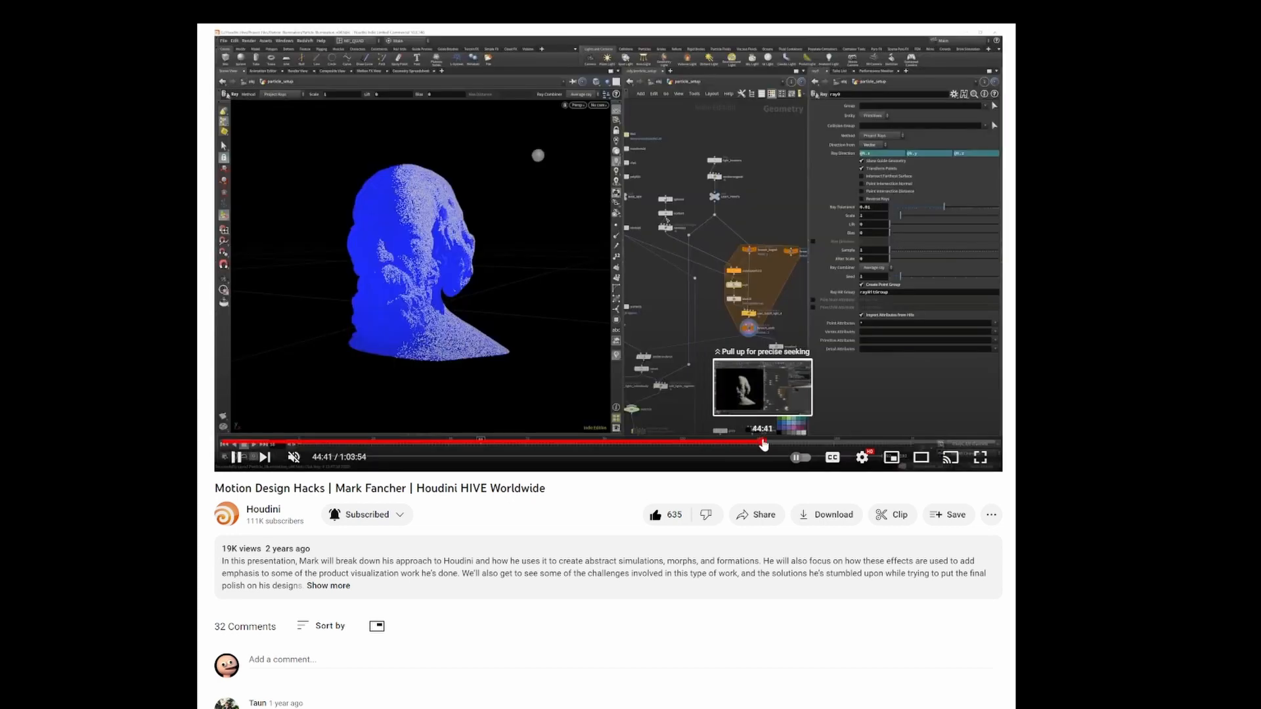
pyautogui.click(788, 441)
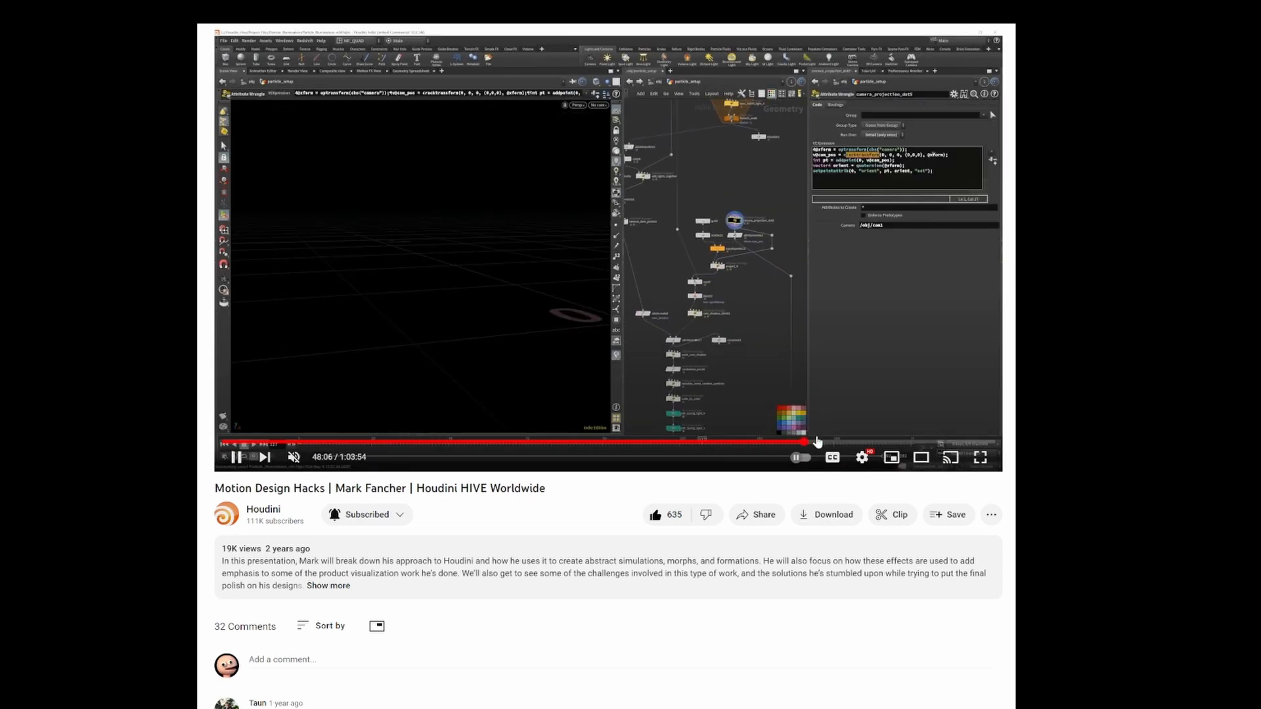
pyautogui.click(795, 442)
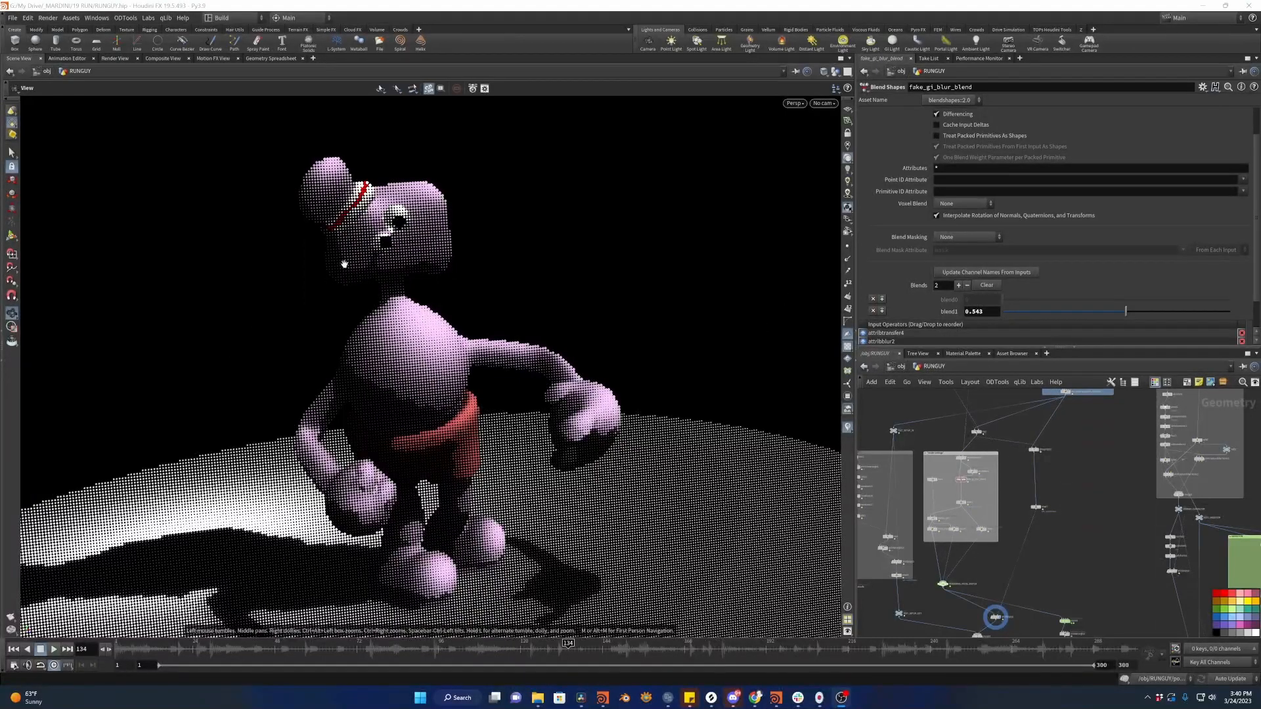
# In the Houdini RUNGUY network, display the bonedeform1 node's character mesh and scrub the animation to frame 117.
pyautogui.moveTo(415, 345); pyautogui.dragTo(581, 312)
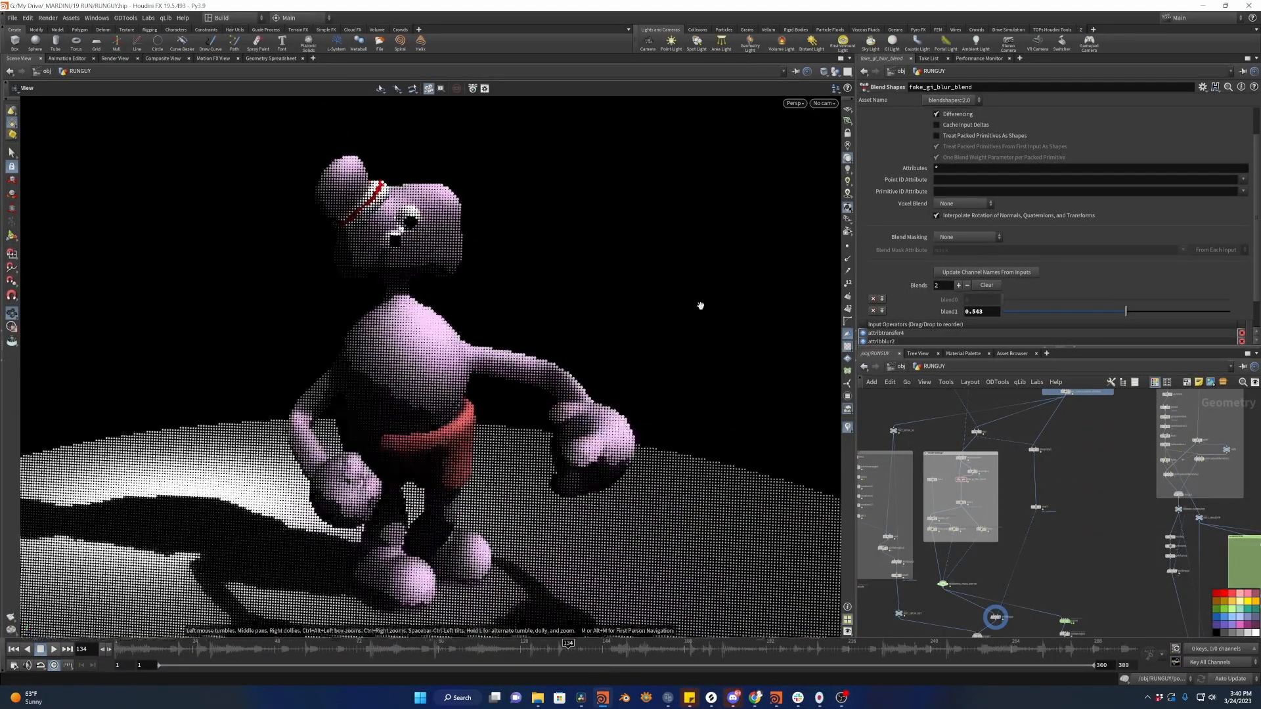
pyautogui.scroll(-8, 954, 537)
pyautogui.scroll(10, 987, 562)
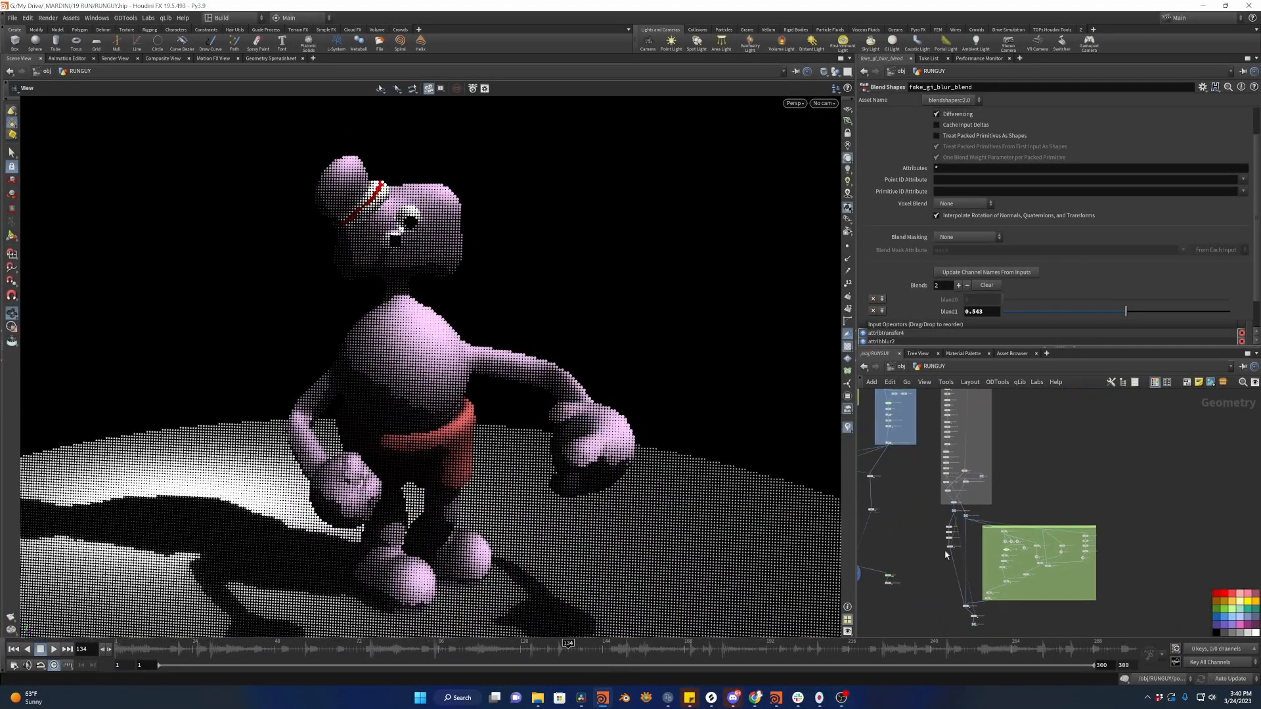
pyautogui.click(965, 535)
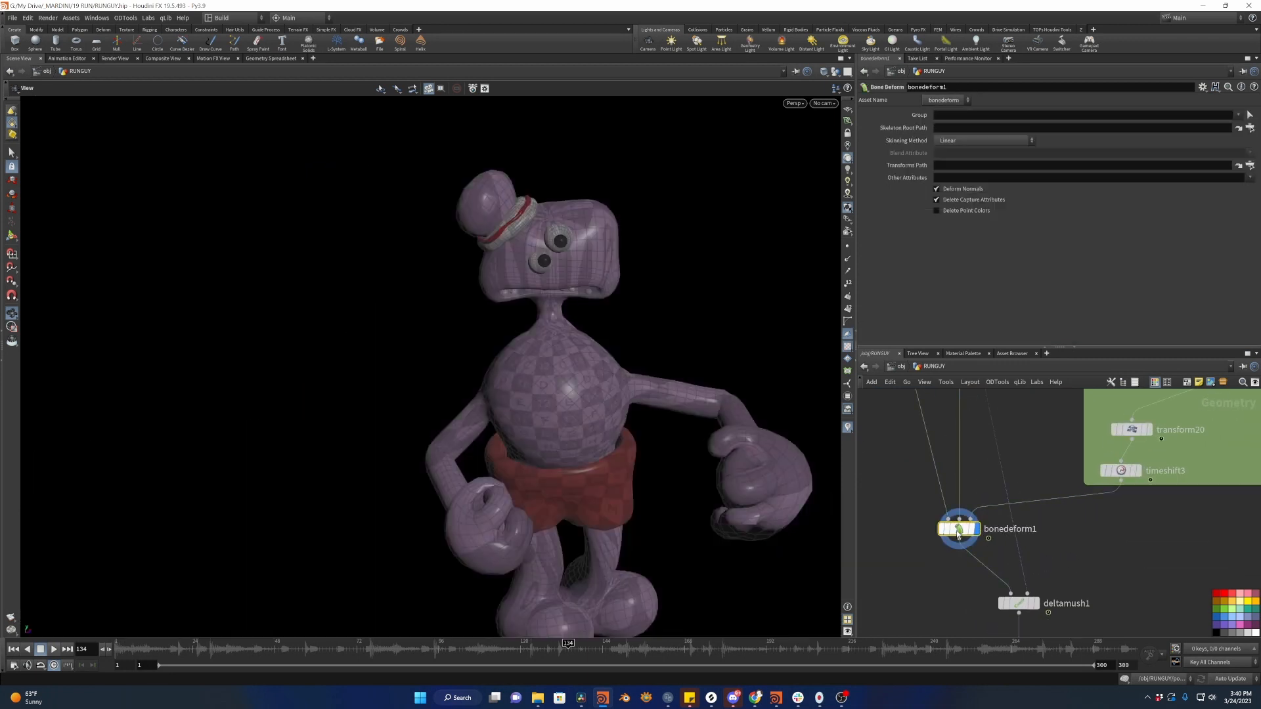
pyautogui.click(289, 649)
pyautogui.moveTo(294, 656); pyautogui.dragTo(509, 651)
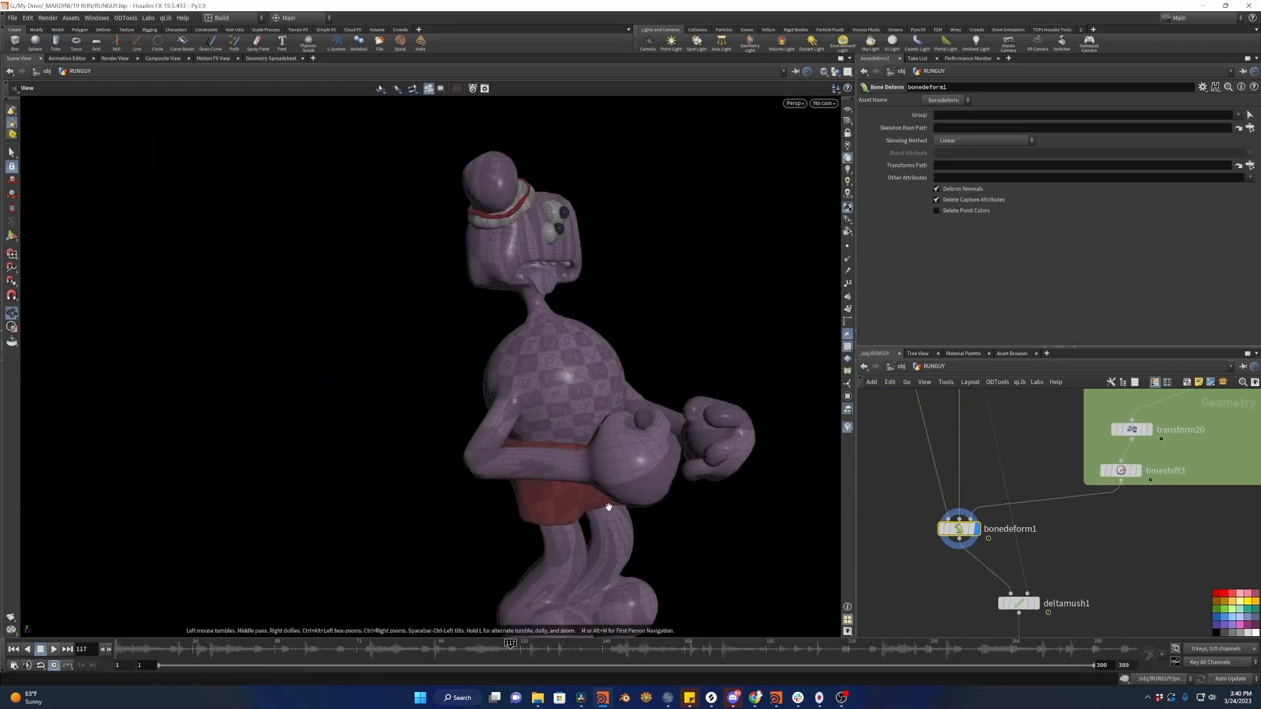
# Look through cam1 in the viewport and scrub the animation to frame 64.
pyautogui.click(823, 104)
pyautogui.click(838, 151)
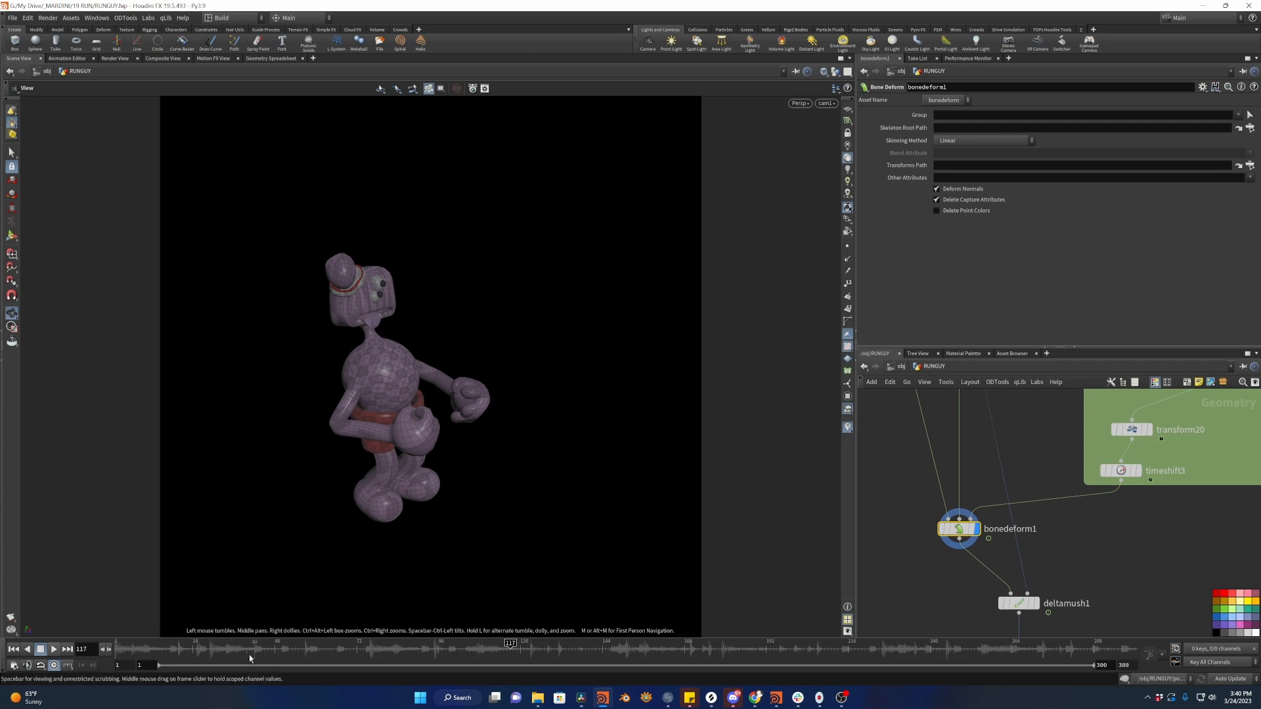
pyautogui.moveTo(200, 645)
pyautogui.mouseDown()
pyautogui.moveTo(897, 639)
pyautogui.moveTo(585, 624)
pyautogui.moveTo(140, 545)
pyautogui.moveTo(328, 525)
pyautogui.mouseUp()
# Inspect the green network box feeding bonedeform1 and show the CR_jiggler1 node's parameters.
pyautogui.scroll(-8, 1062, 548)
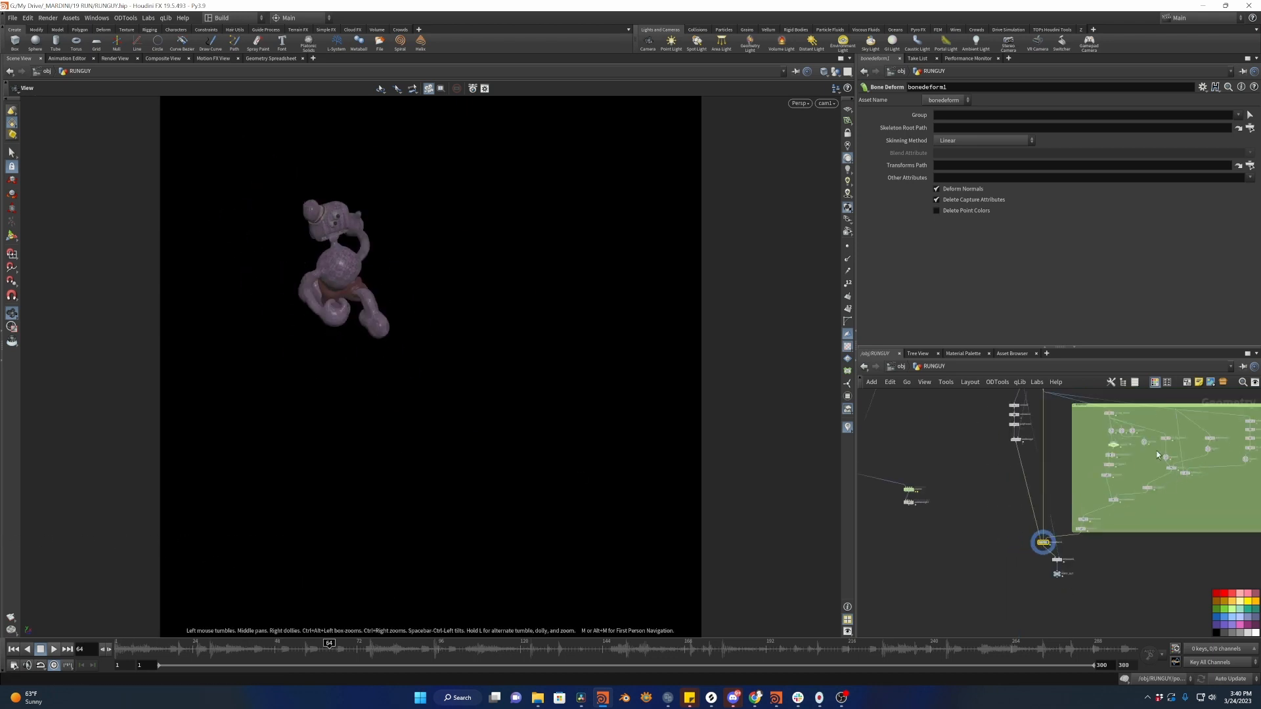
pyautogui.scroll(5, 1135, 446)
pyautogui.moveTo(1122, 476); pyautogui.dragTo(1035, 488, button='middle')
pyautogui.scroll(-6, 1035, 487)
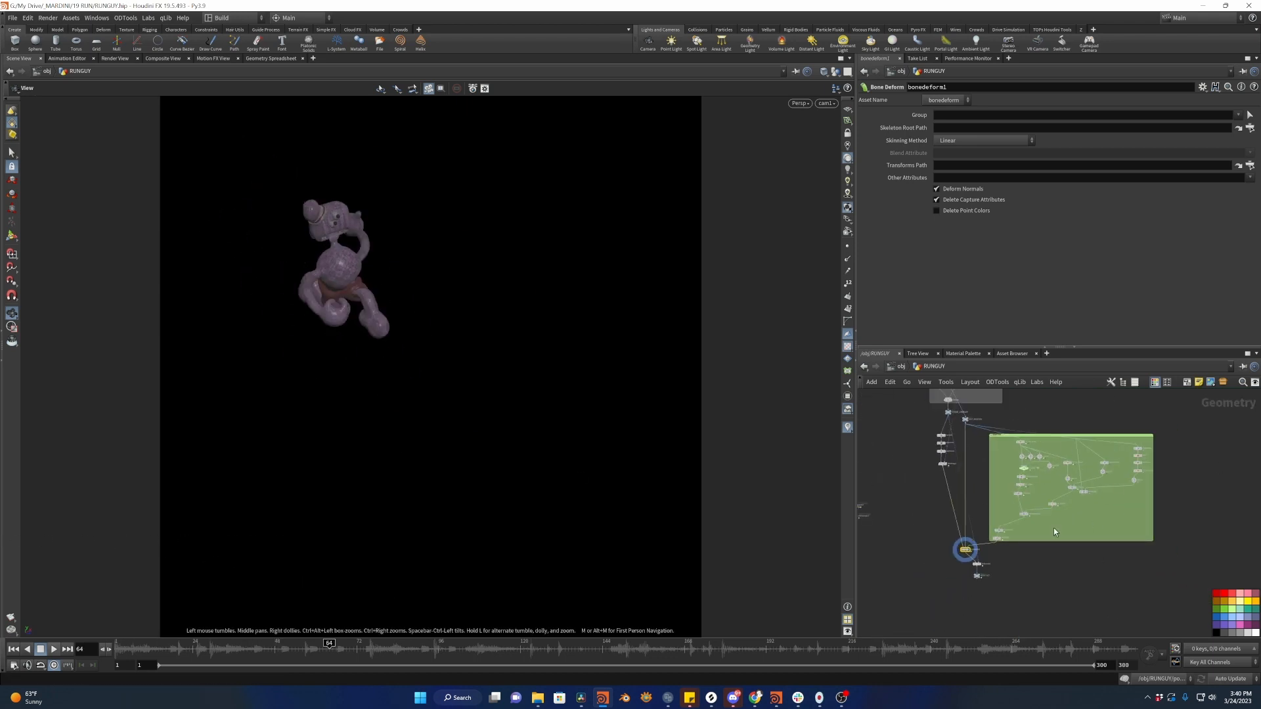
pyautogui.scroll(3, 1116, 548)
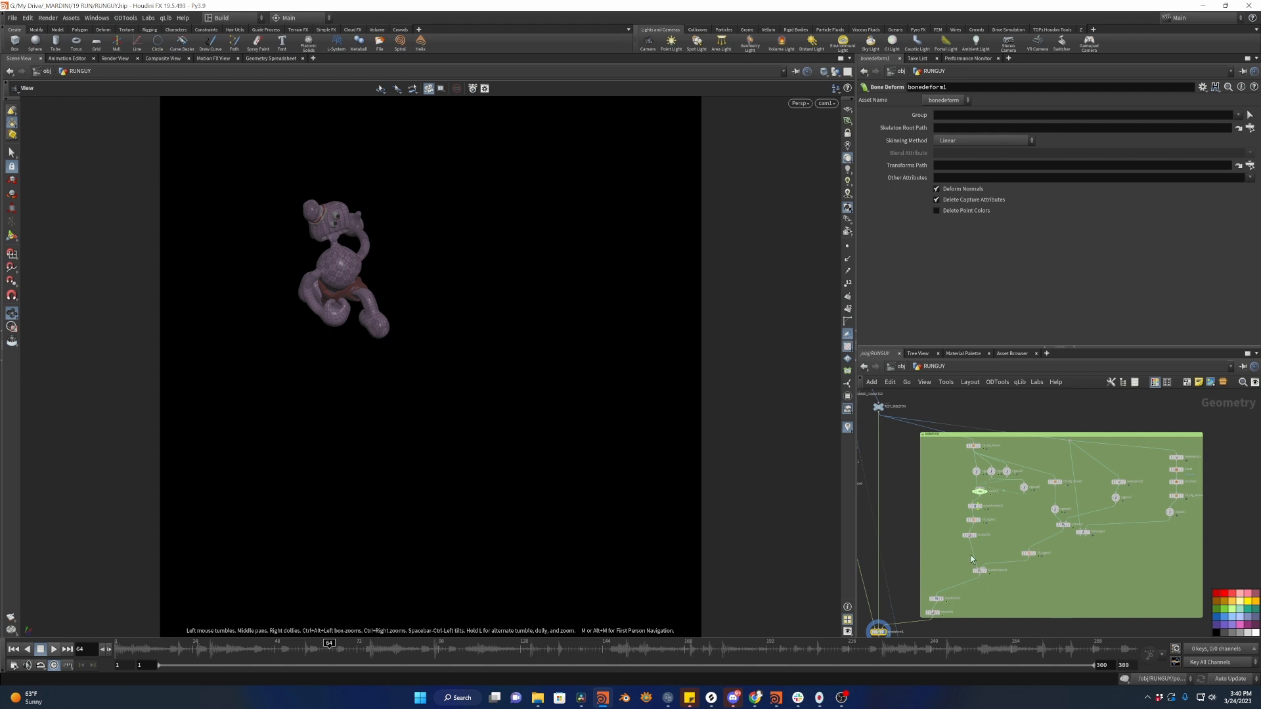
pyautogui.scroll(2, 1009, 537)
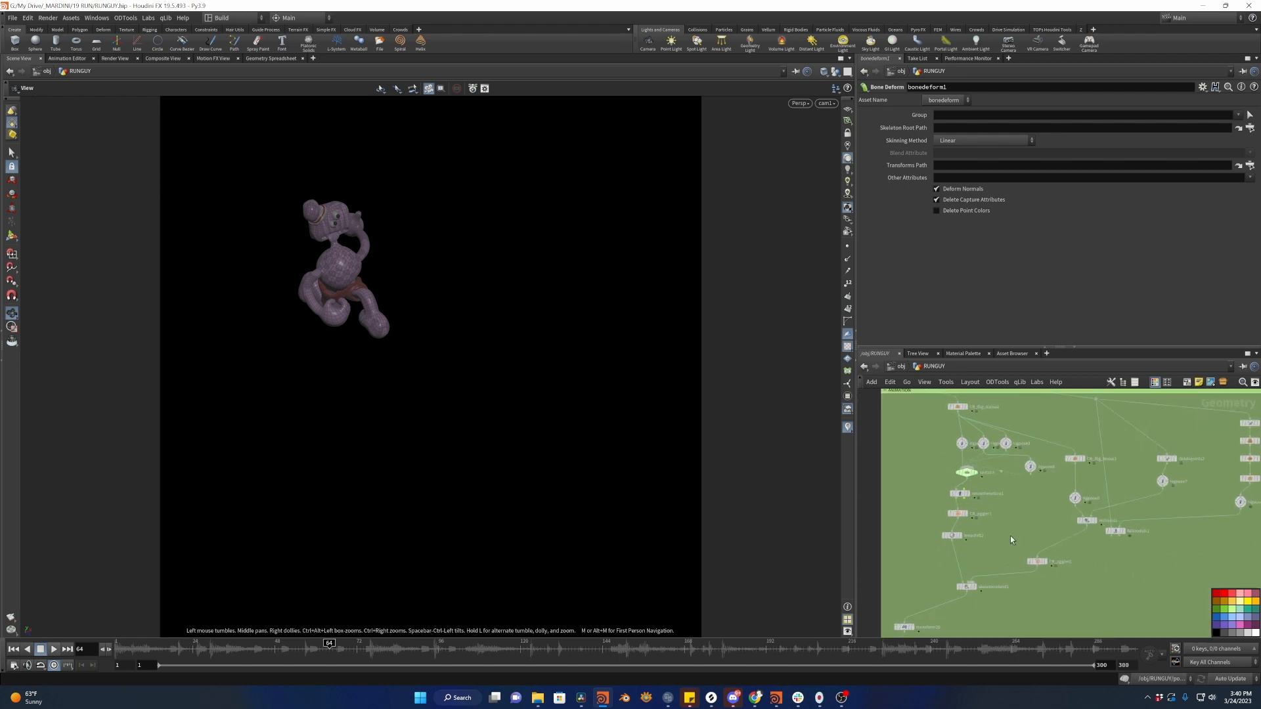
pyautogui.scroll(-2, 1038, 506)
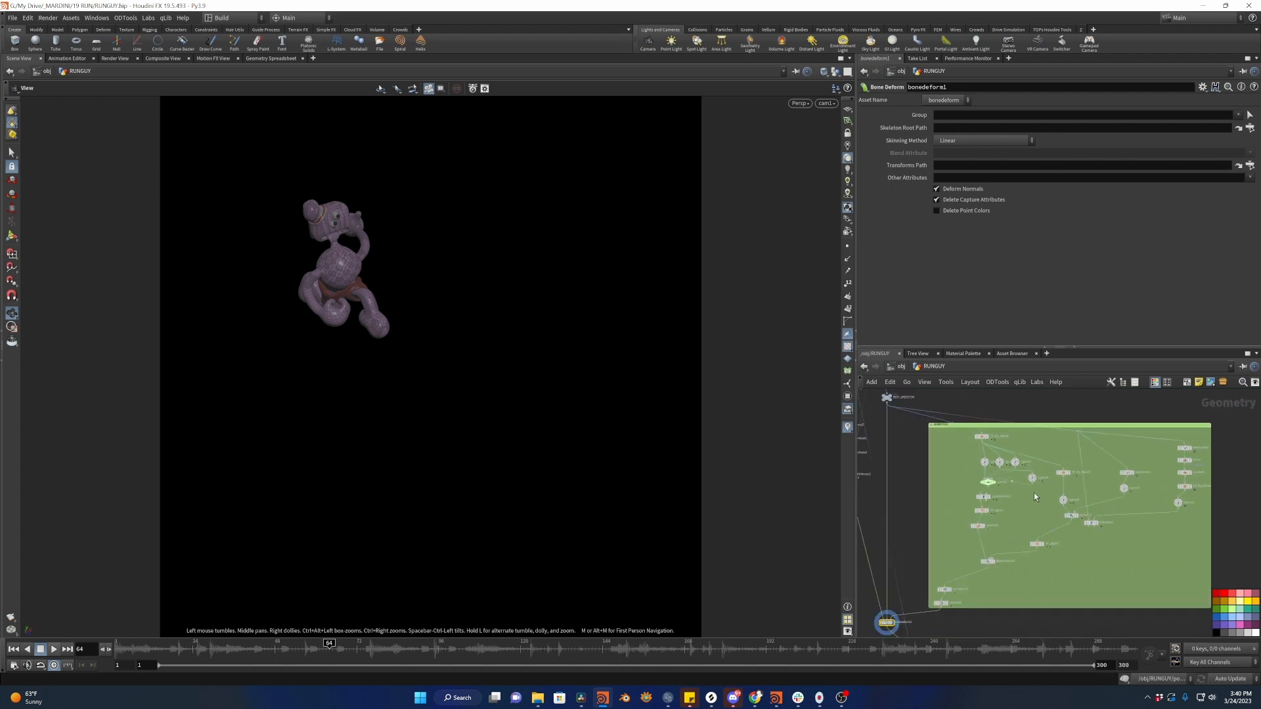
pyautogui.scroll(3, 1034, 493)
pyautogui.scroll(-1, 1045, 529)
pyautogui.click(918, 471)
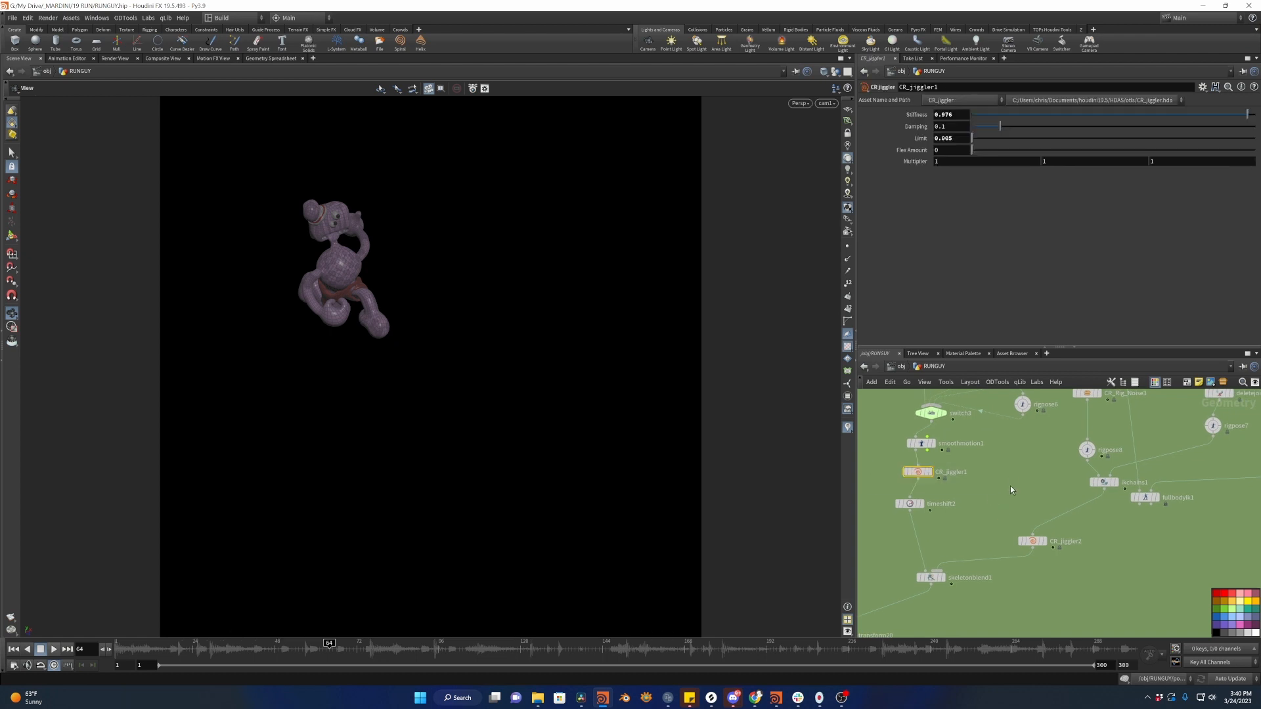
pyautogui.rightClick(923, 476)
pyautogui.click(970, 487)
# Display the SCENE_INPUT node at the end of the blue scene network box and scrub the animation to frame 145.
pyautogui.scroll(-7, 1111, 569)
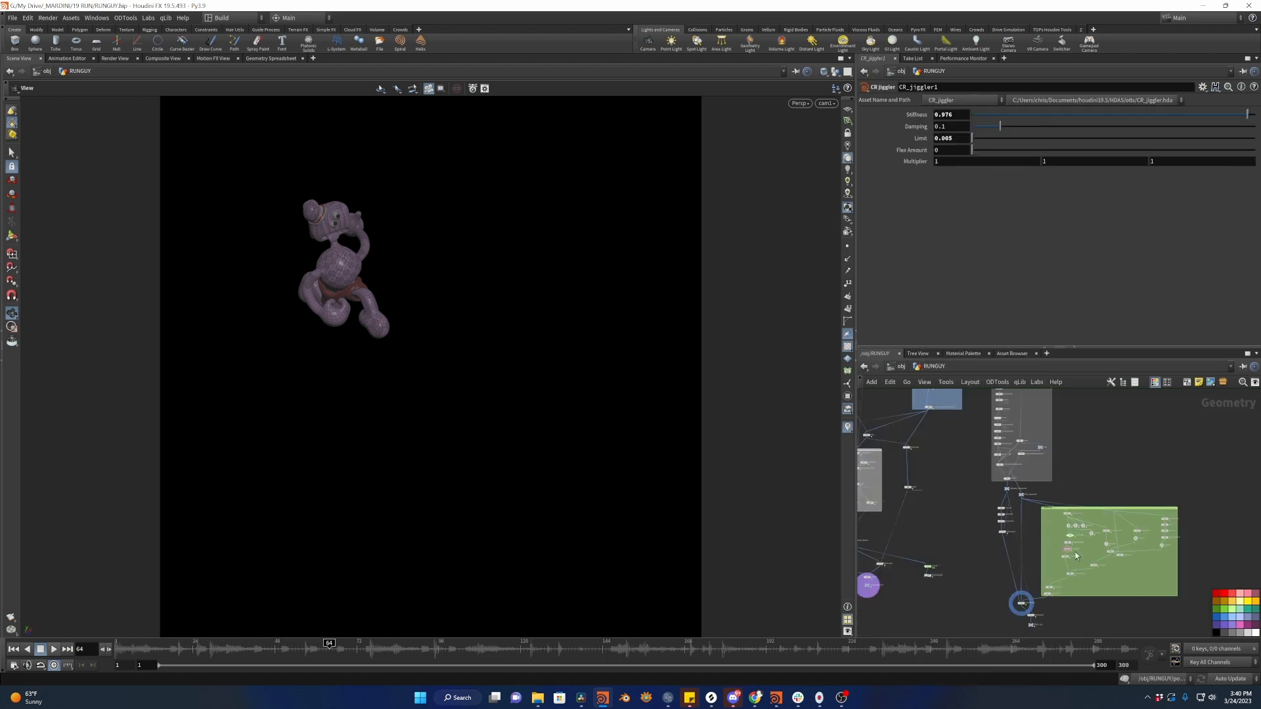
pyautogui.scroll(1, 1035, 478)
pyautogui.moveTo(1089, 437)
pyautogui.mouseDown(button='middle')
pyautogui.moveTo(1092, 567)
pyautogui.moveTo(1077, 561)
pyautogui.mouseUp(button='middle')
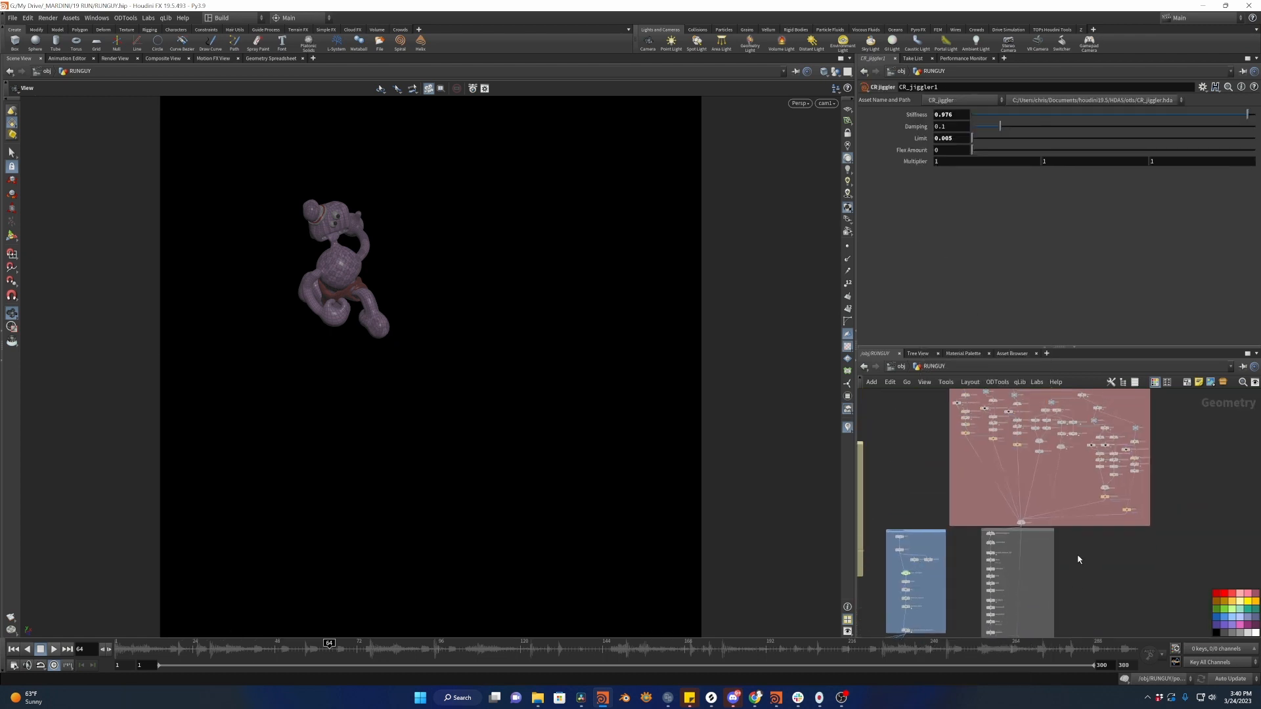
pyautogui.moveTo(1061, 478)
pyautogui.mouseDown(button='middle')
pyautogui.moveTo(1068, 548)
pyautogui.moveTo(1057, 554)
pyautogui.moveTo(1050, 436)
pyautogui.mouseUp(button='middle')
pyautogui.moveTo(1053, 625); pyautogui.dragTo(1108, 457, button='middle')
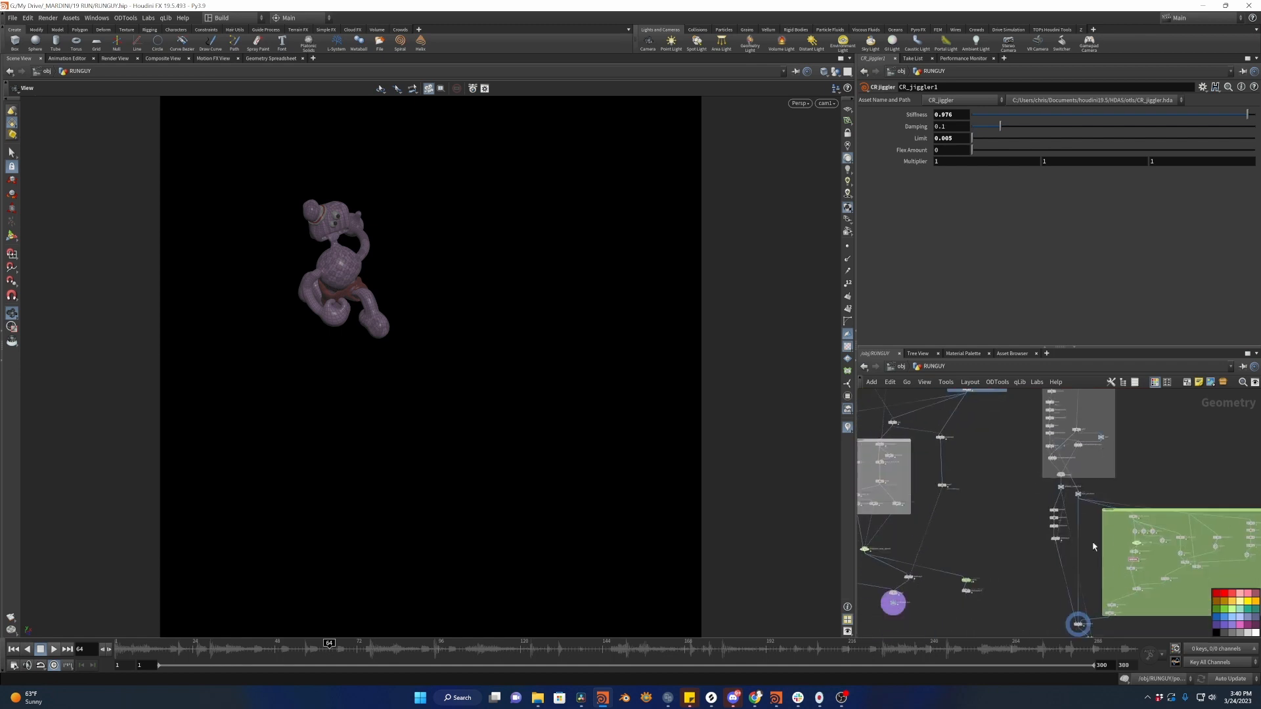
pyautogui.moveTo(1008, 503); pyautogui.dragTo(1107, 661, button='middle')
pyautogui.moveTo(918, 460); pyautogui.dragTo(1024, 603, button='middle')
pyautogui.scroll(8, 1023, 597)
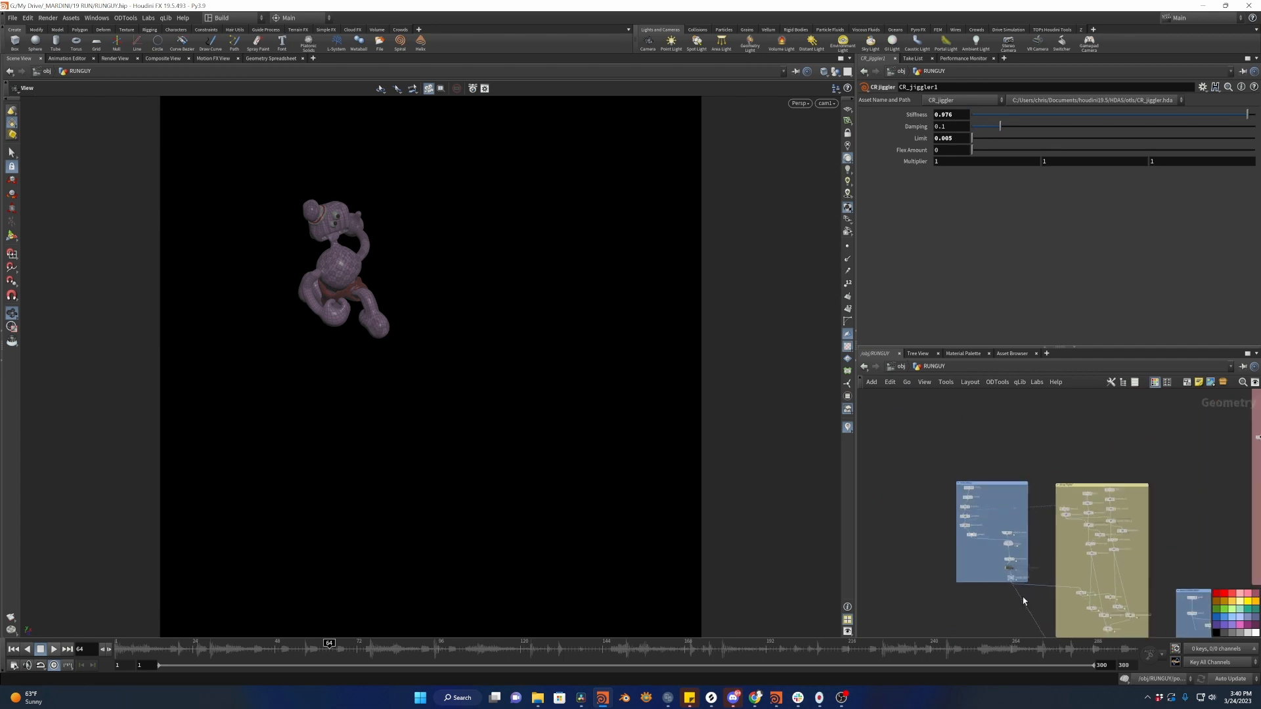
pyautogui.click(1014, 560)
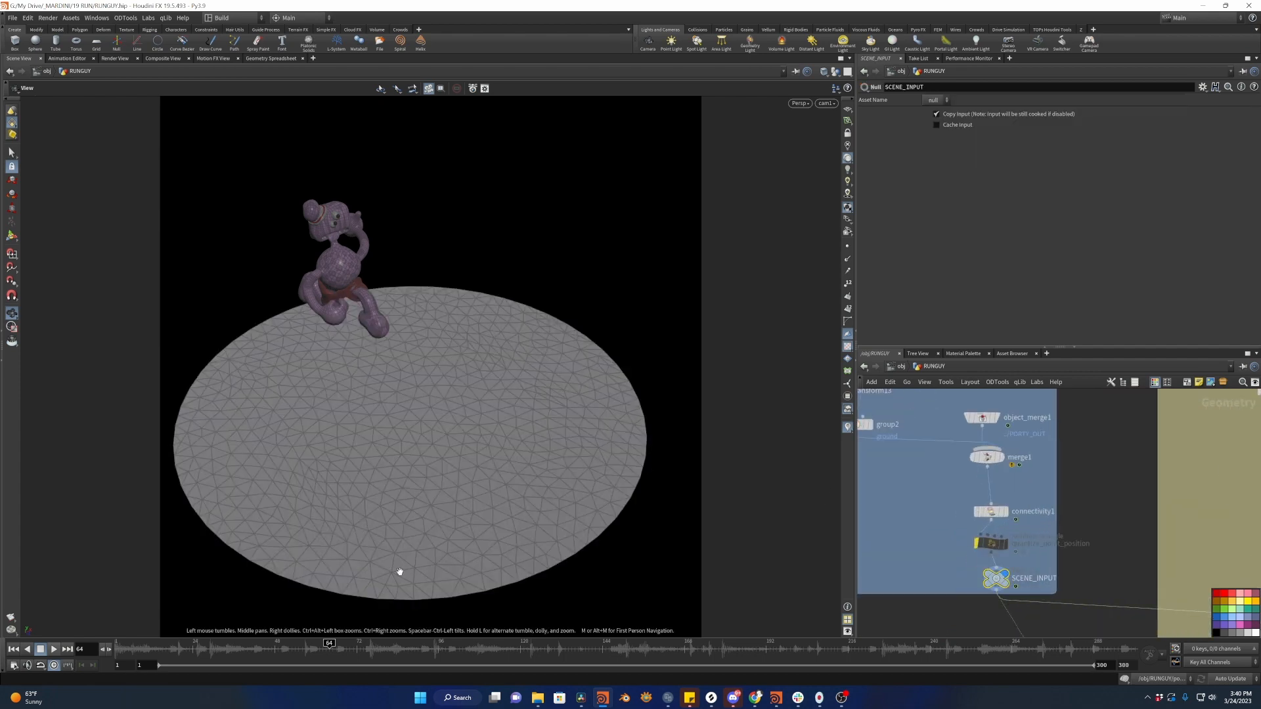
pyautogui.moveTo(164, 661); pyautogui.dragTo(605, 653)
# Review the parameters of the object_merge1 and circle1 nodes that feed the scene setup.
pyautogui.moveTo(1080, 539); pyautogui.dragTo(1095, 604, button='middle')
pyautogui.click(1005, 483)
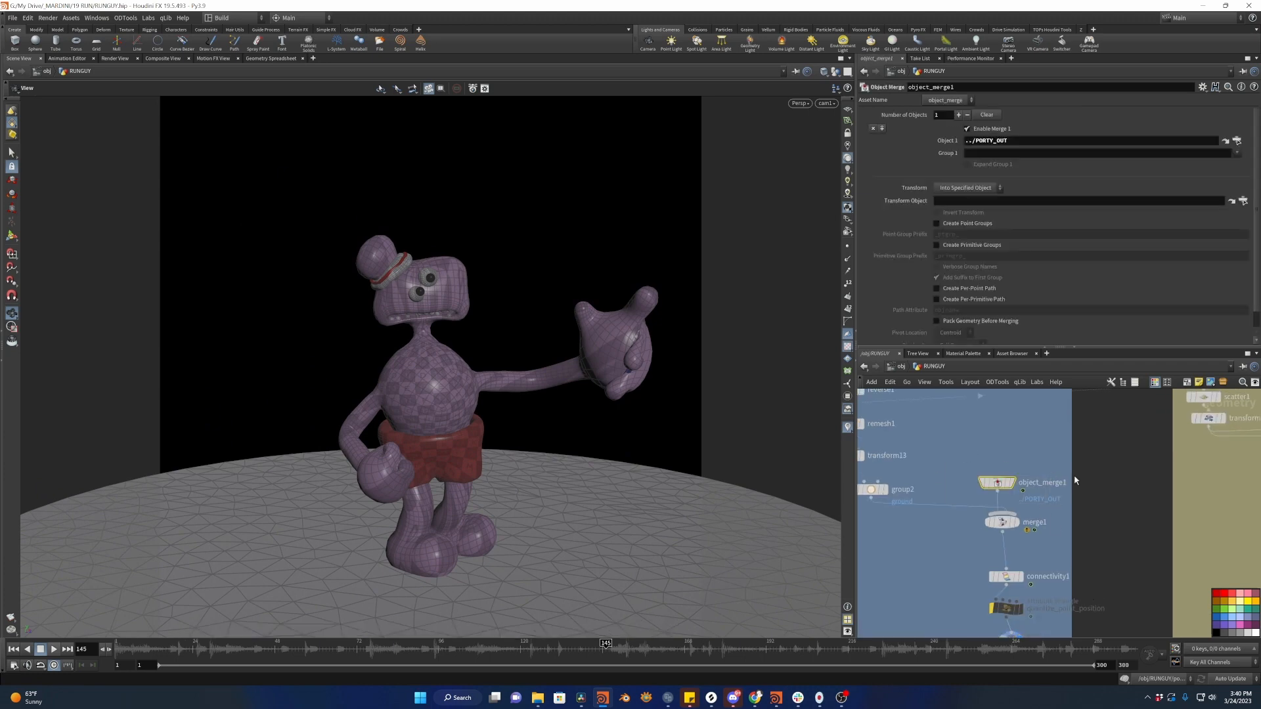
pyautogui.scroll(-5, 1000, 494)
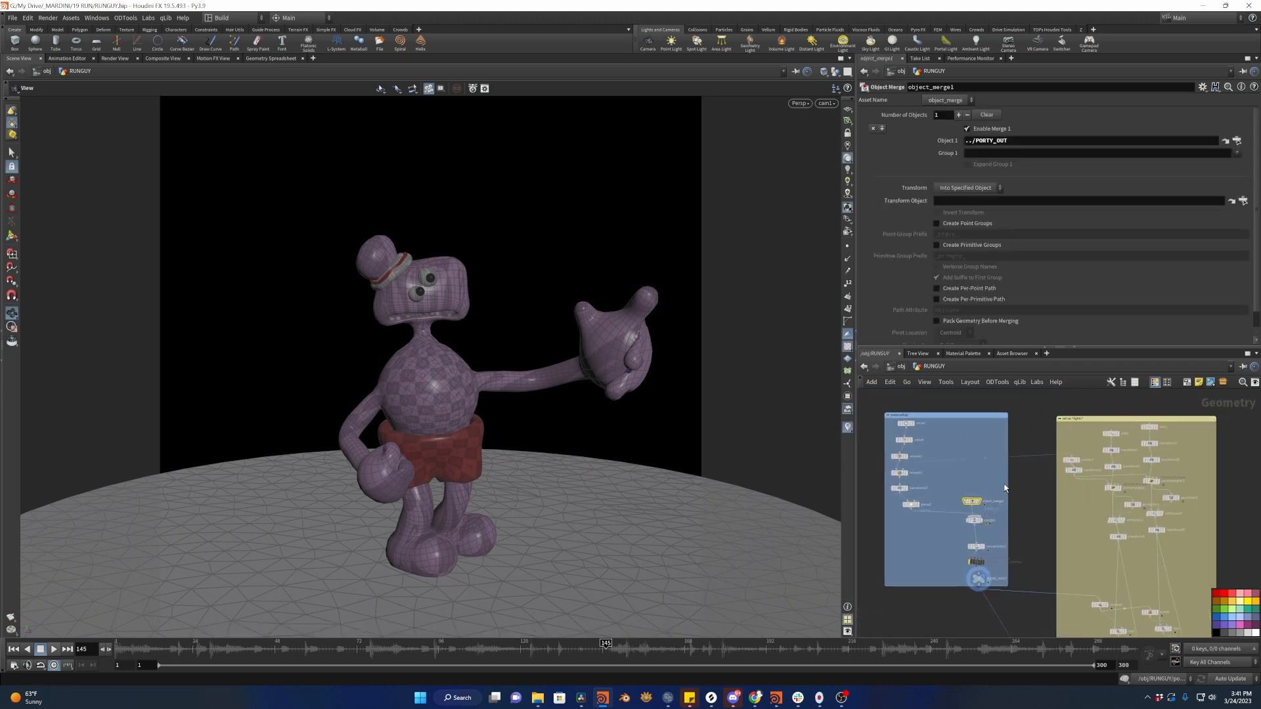
pyautogui.scroll(2, 1032, 512)
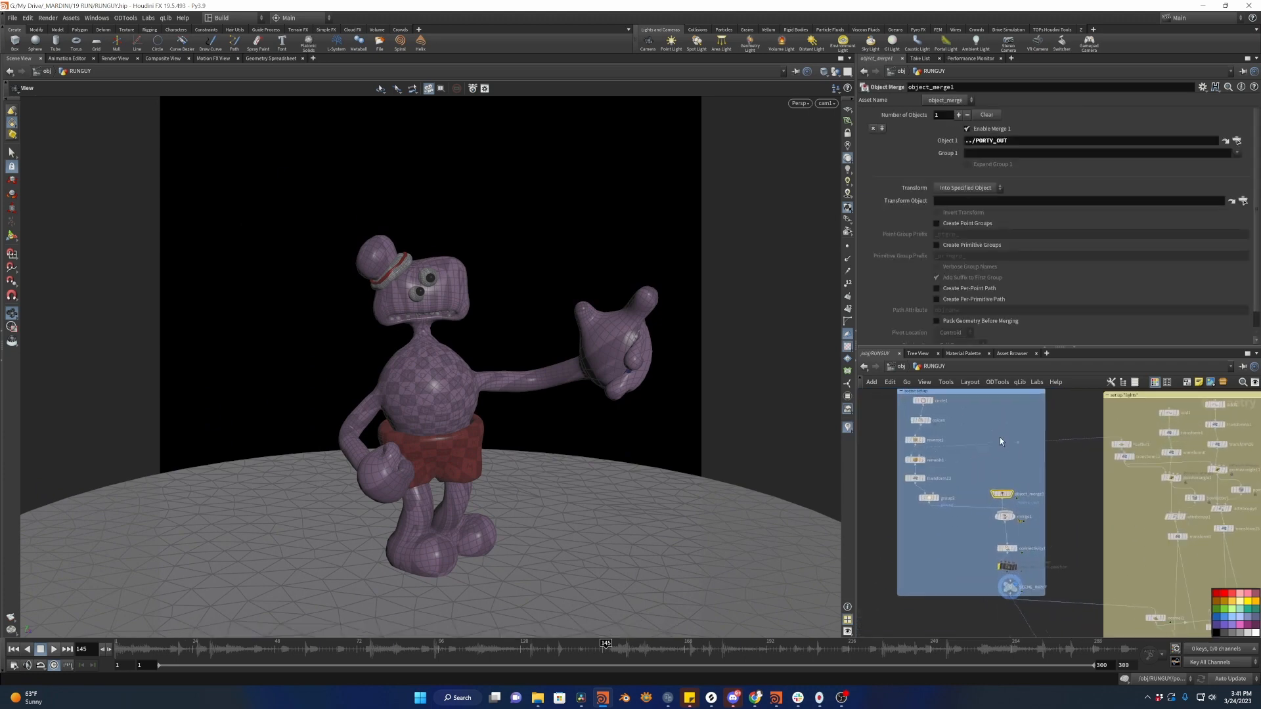
pyautogui.moveTo(1032, 462); pyautogui.dragTo(1032, 494, button='middle')
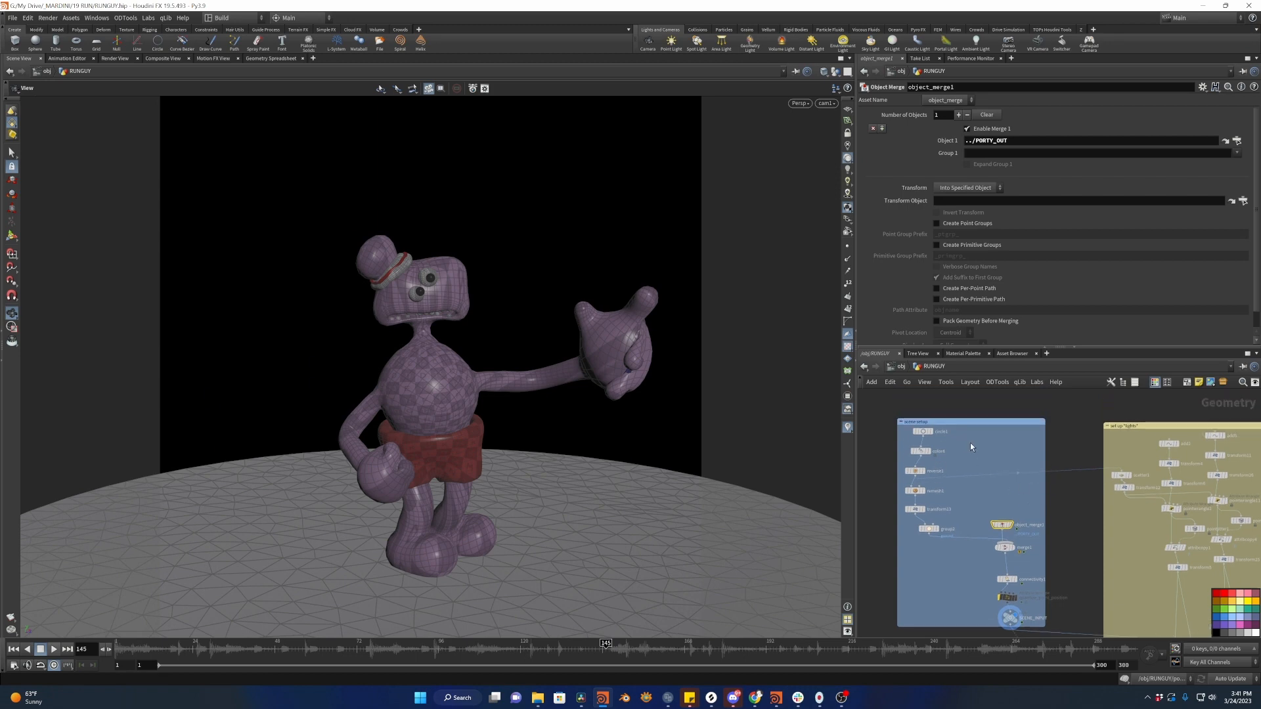
pyautogui.click(927, 432)
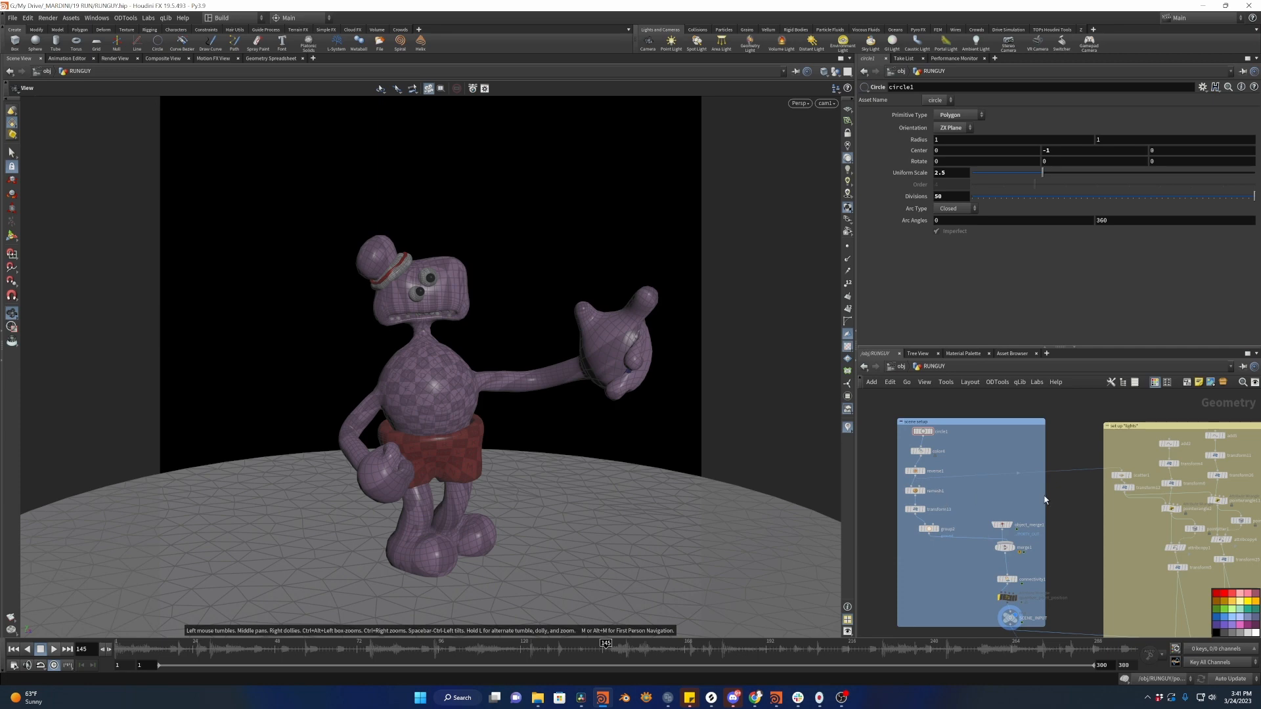
# Display the transform12 node in the set up "lights" network box and show its parameters.
pyautogui.scroll(3, 1050, 499)
pyautogui.click(1028, 467)
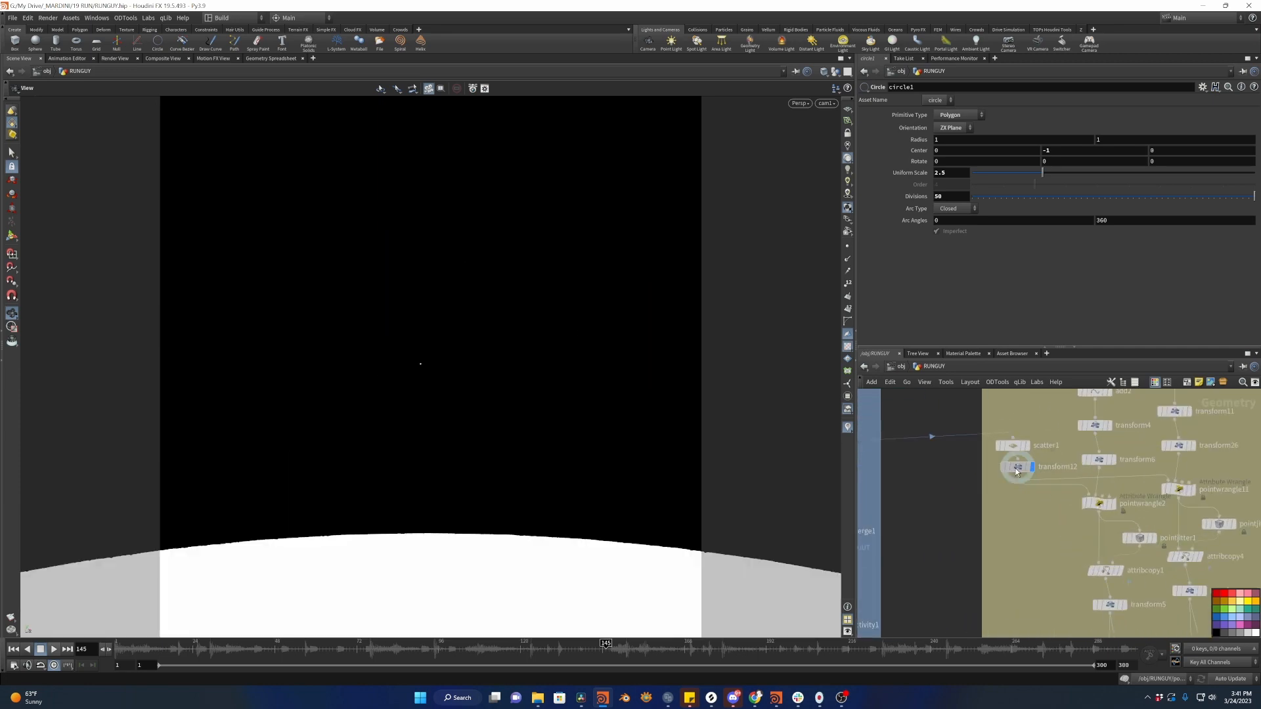
pyautogui.click(1017, 468)
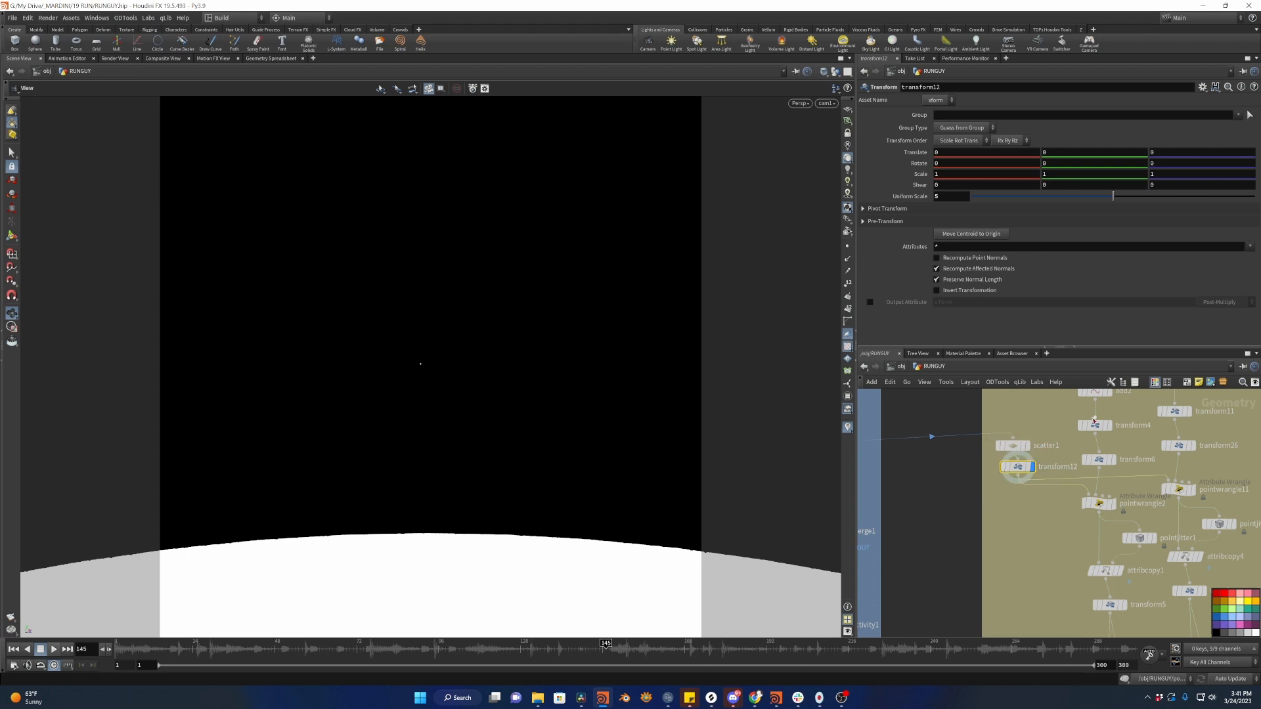
# Move scatter1 slightly higher above transform12, display it, and frame its scattered disc in the viewport.
pyautogui.scroll(-3, 1030, 461)
pyautogui.scroll(4, 1035, 453)
pyautogui.moveTo(1042, 414); pyautogui.dragTo(1041, 464, button='middle')
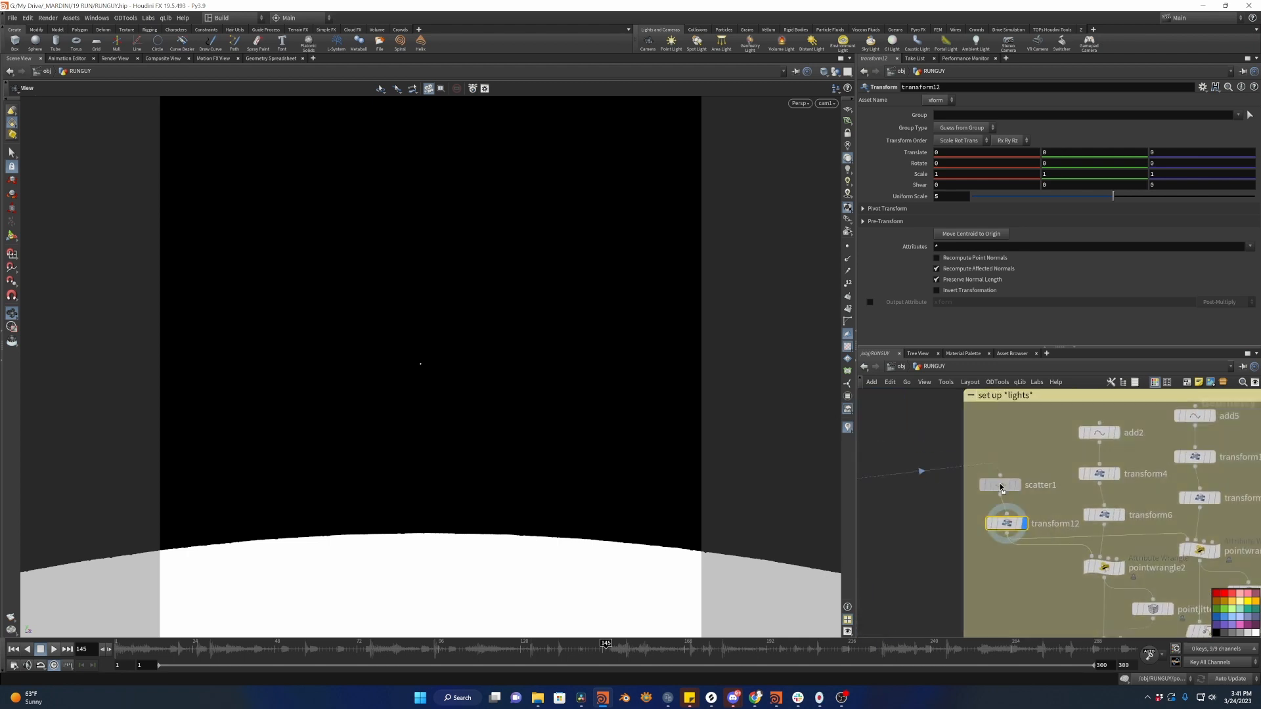
pyautogui.moveTo(1001, 497); pyautogui.dragTo(1008, 473)
pyautogui.click(1025, 474)
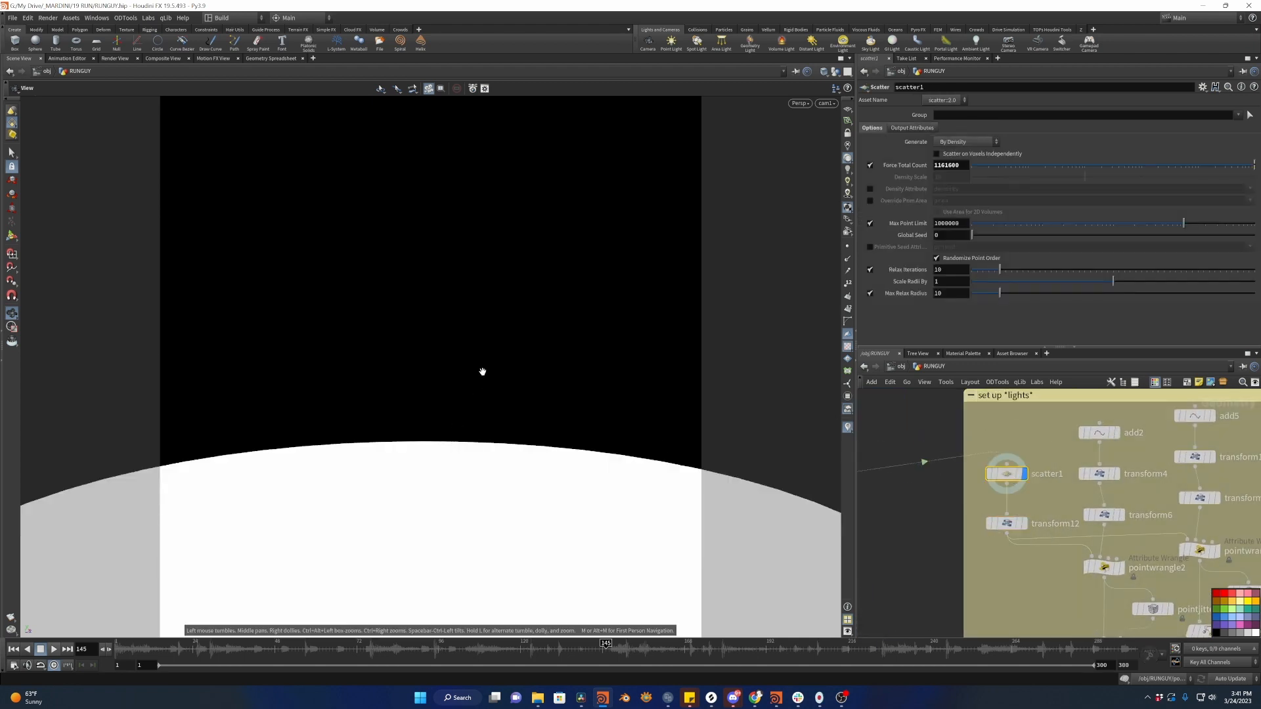
pyautogui.press('g')
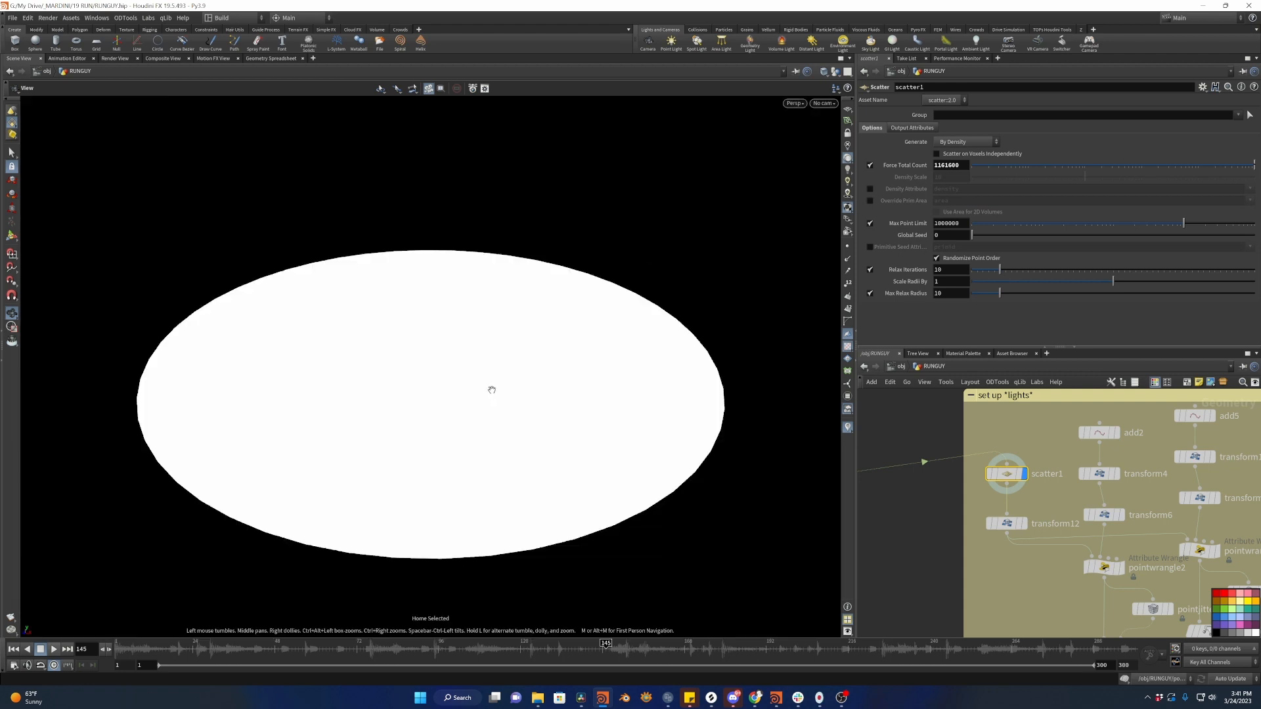
pyautogui.moveTo(492, 390); pyautogui.dragTo(515, 385)
# Set the viewport's geometry display options to show particles as Points.
pyautogui.press('d')
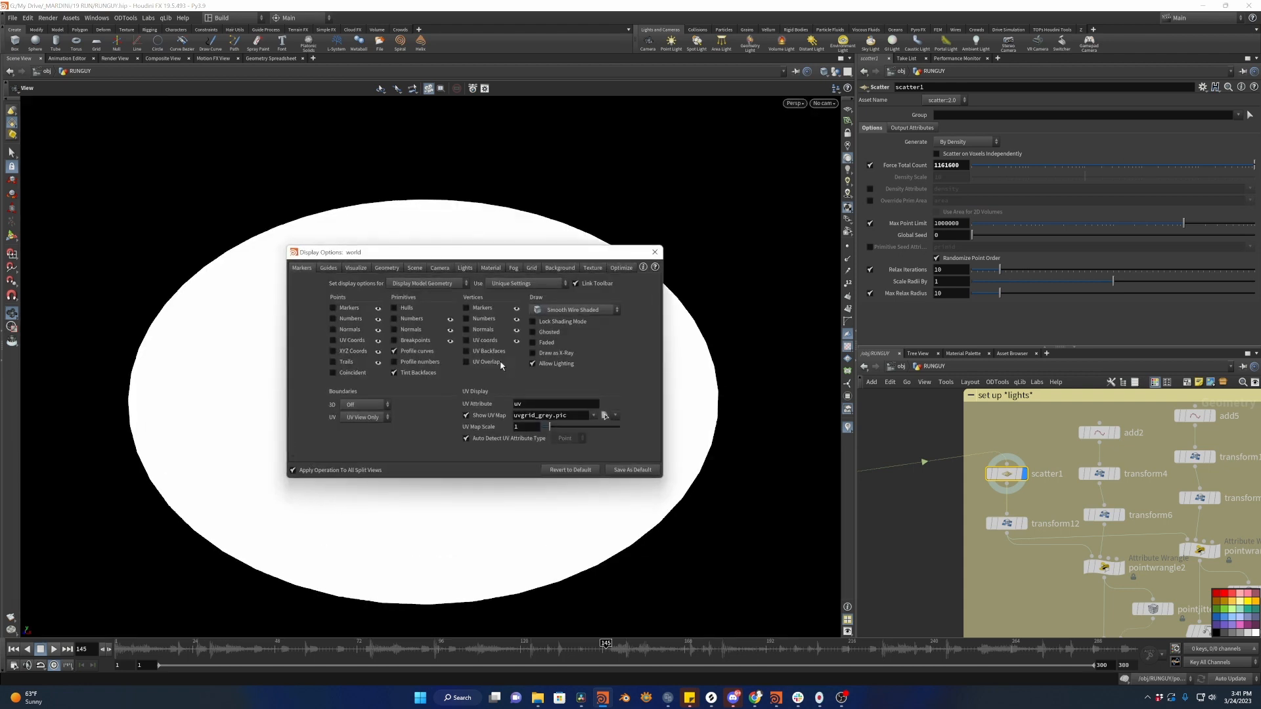
pyautogui.click(384, 270)
pyautogui.click(356, 268)
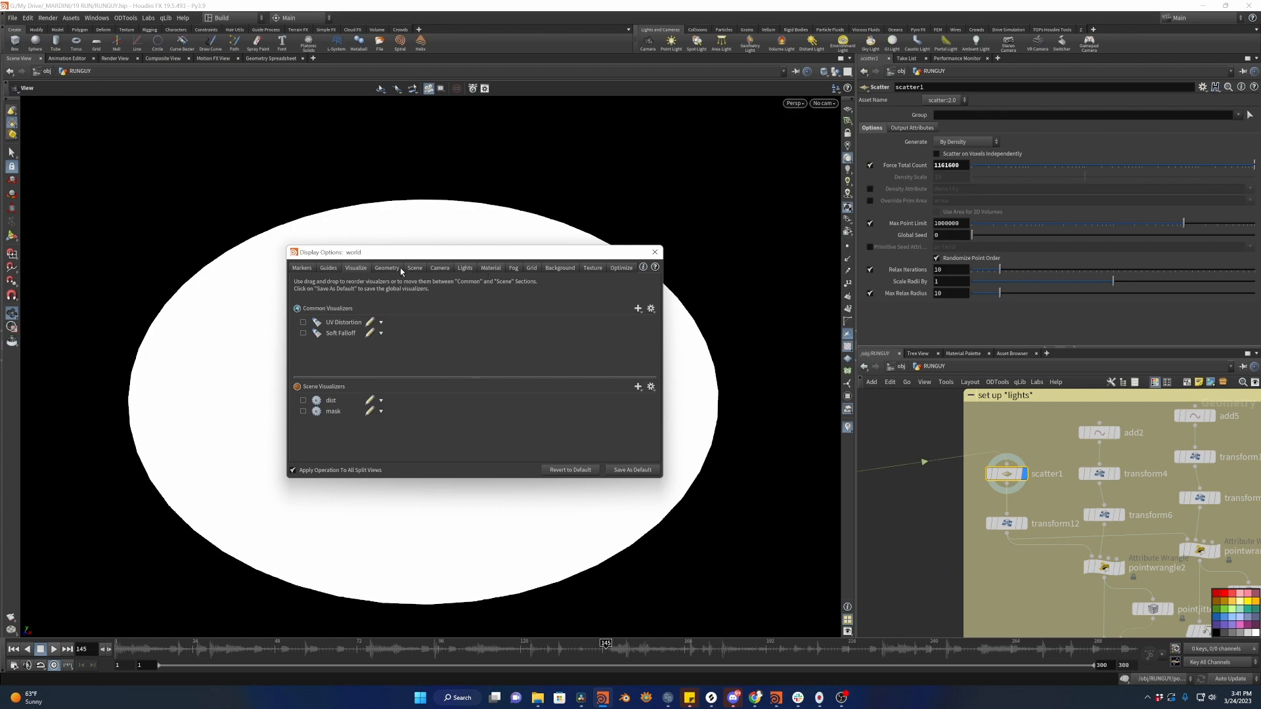
pyautogui.click(387, 269)
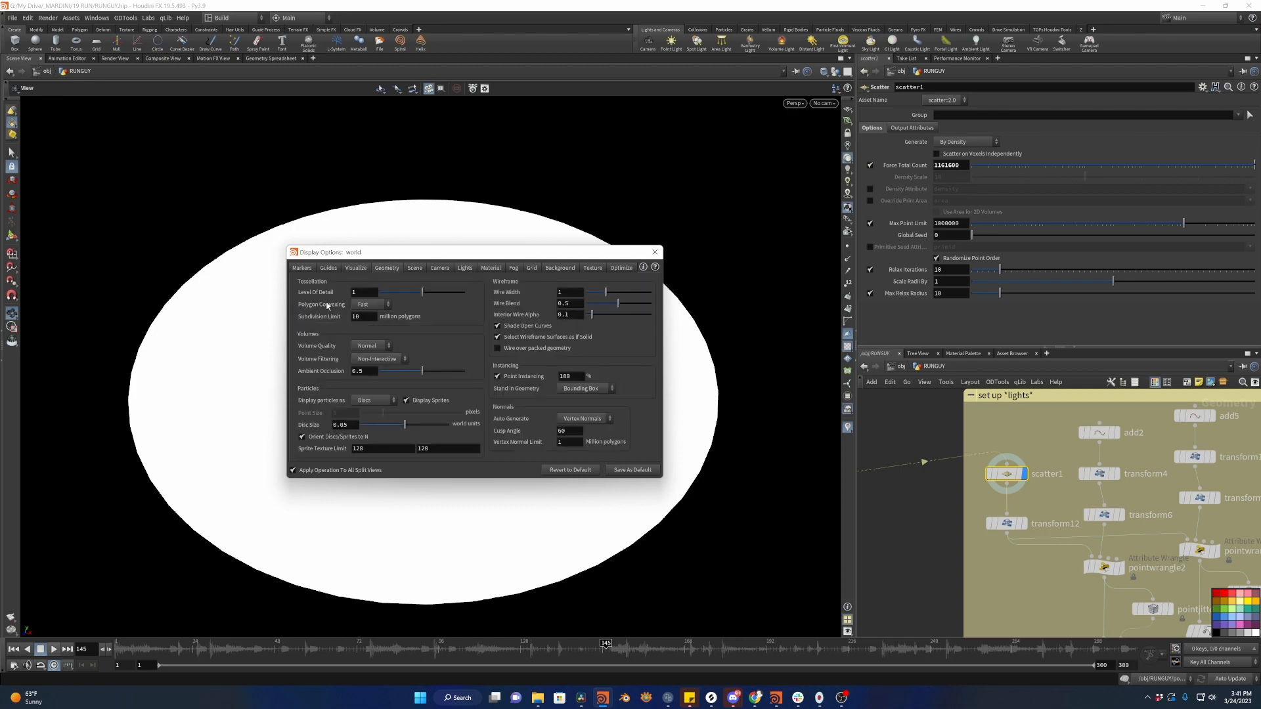
pyautogui.click(372, 411)
pyautogui.moveTo(386, 258); pyautogui.dragTo(803, 410)
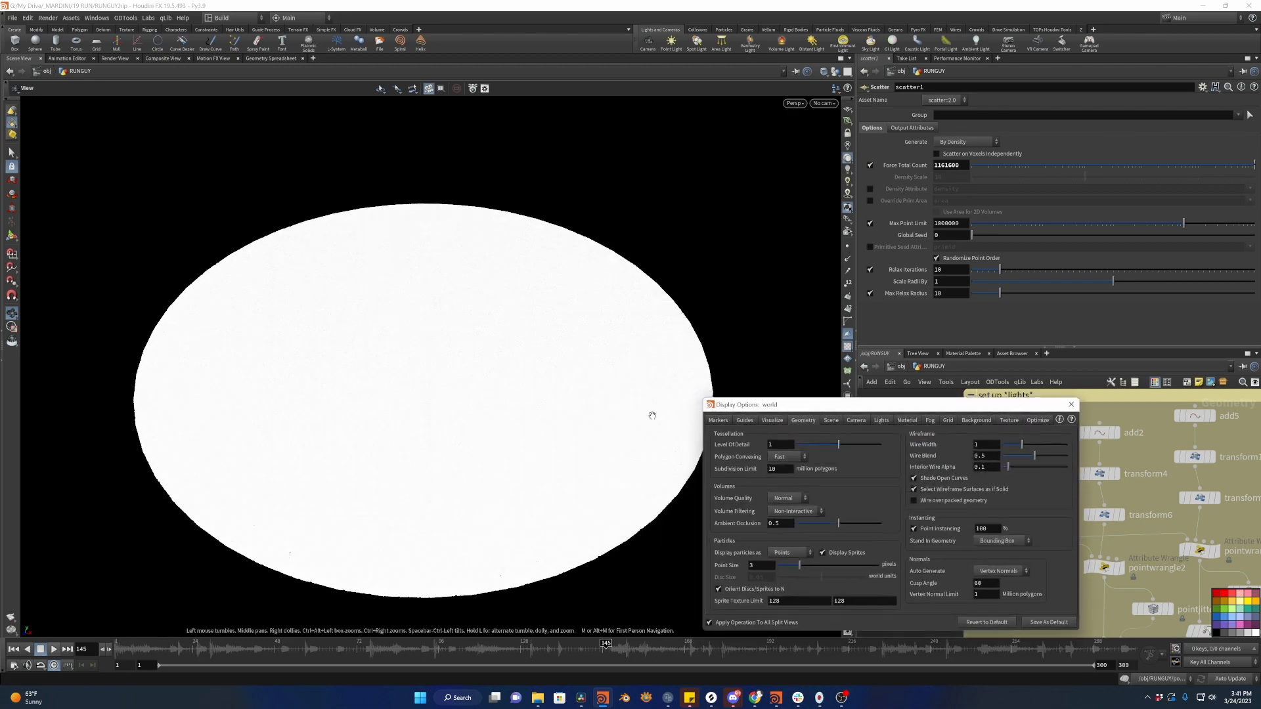
# Examine the scattered points up close and from above, clearing the display options window out of the way.
pyautogui.scroll(10, 409, 376)
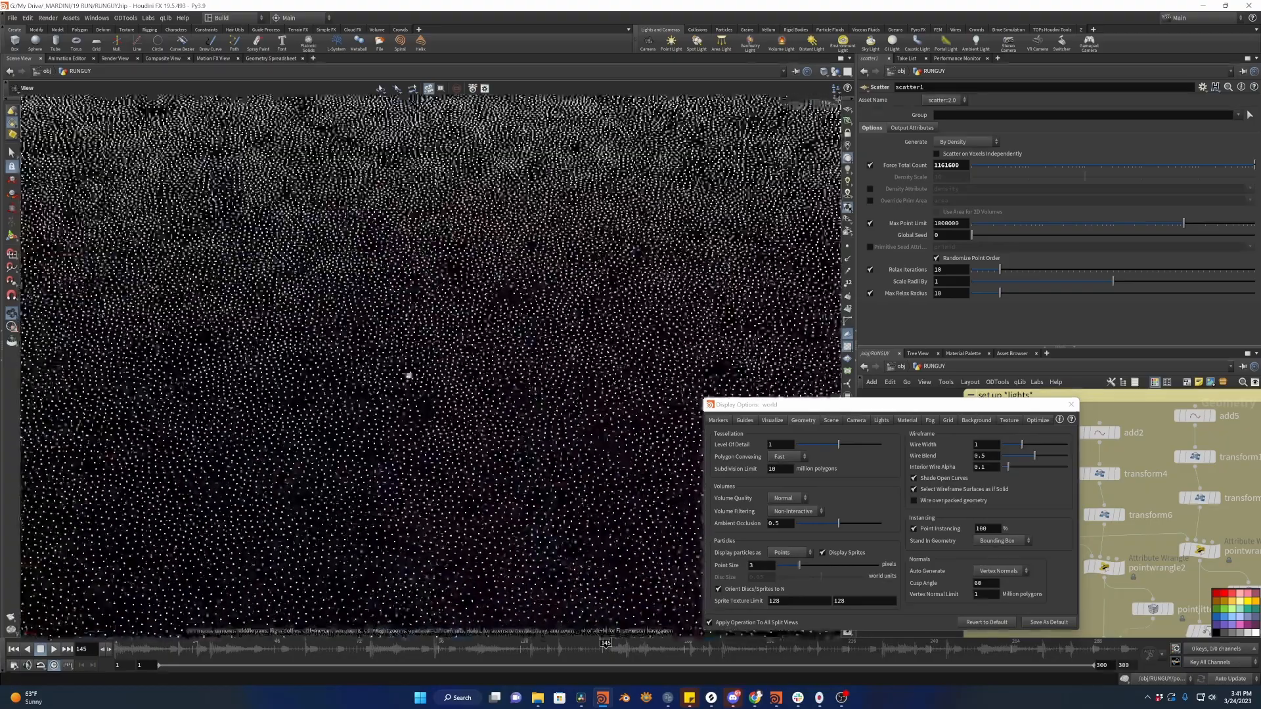
pyautogui.moveTo(408, 375); pyautogui.dragTo(634, 327)
pyautogui.scroll(-5, 431, 366)
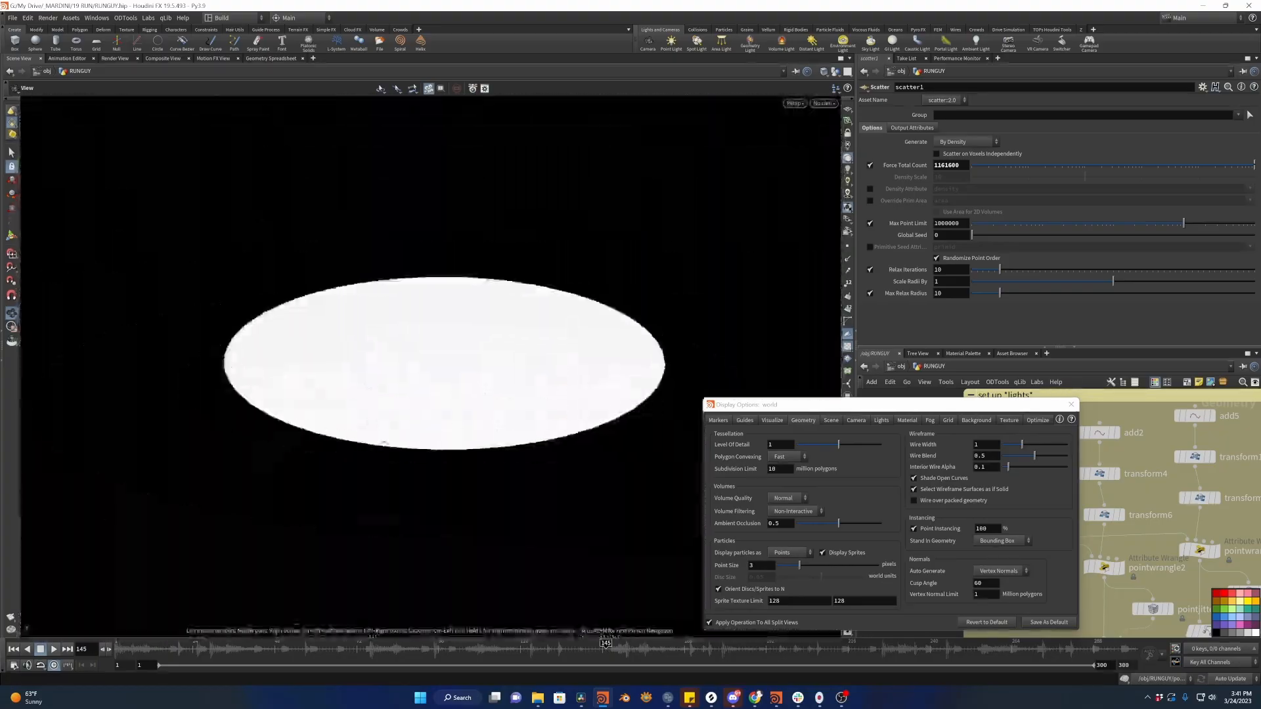
pyautogui.moveTo(490, 197); pyautogui.dragTo(490, 287)
pyautogui.moveTo(490, 287); pyautogui.dragTo(461, 429, button='middle')
pyautogui.moveTo(886, 404); pyautogui.dragTo(1260, 341)
pyautogui.moveTo(1182, 341); pyautogui.dragTo(1260, 341)
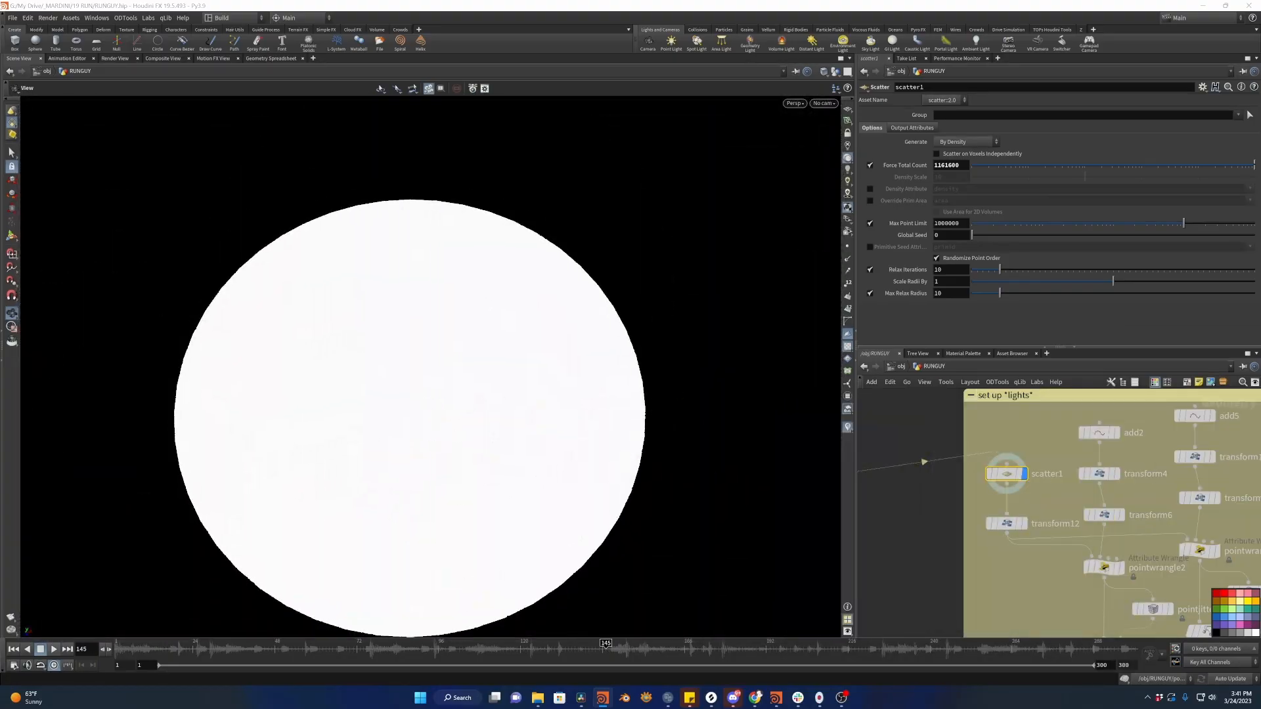
# Look over the set up "lights" network box, then display transform6 and show its parameters.
pyautogui.scroll(-3, 979, 447)
pyautogui.scroll(4, 1066, 465)
pyautogui.moveTo(1104, 472); pyautogui.dragTo(994, 463, button='middle')
pyautogui.scroll(-2, 1069, 449)
pyautogui.scroll(-2, 1018, 484)
pyautogui.moveTo(1134, 513); pyautogui.dragTo(1171, 495, button='middle')
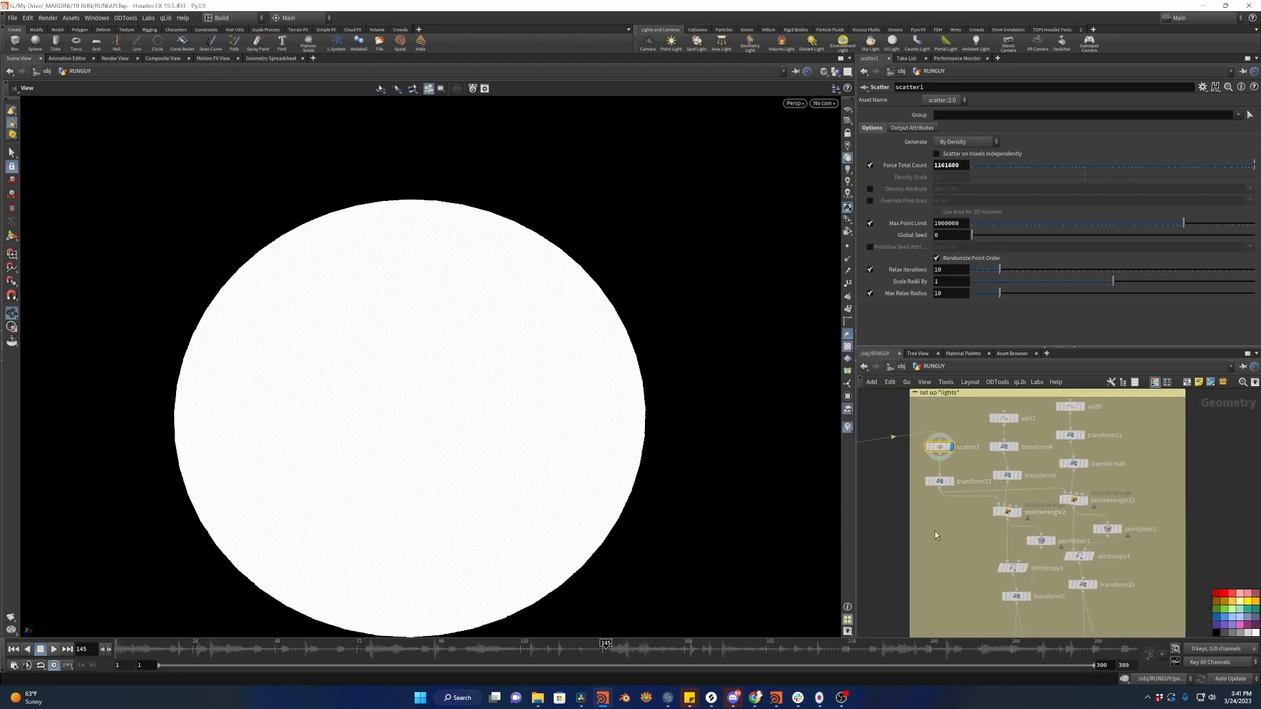
pyautogui.scroll(2, 1039, 524)
pyautogui.moveTo(1042, 471); pyautogui.dragTo(1045, 559, button='middle')
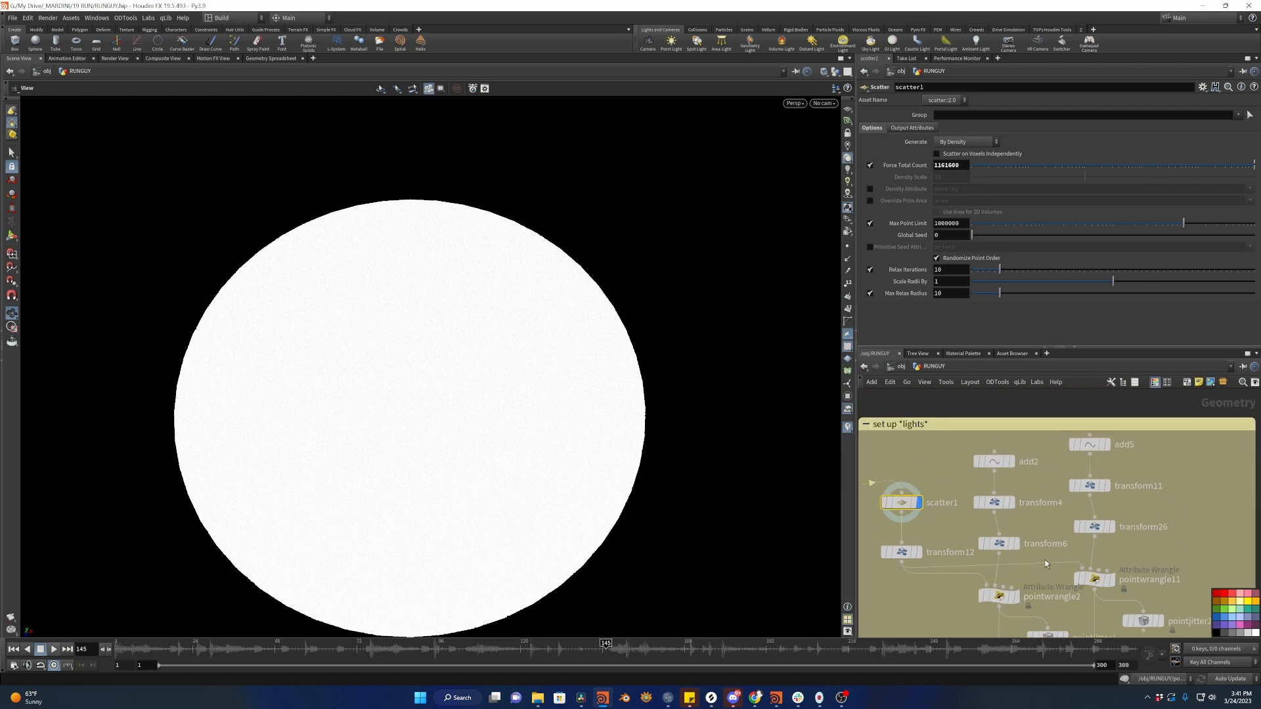
pyautogui.click(1021, 522)
pyautogui.click(999, 543)
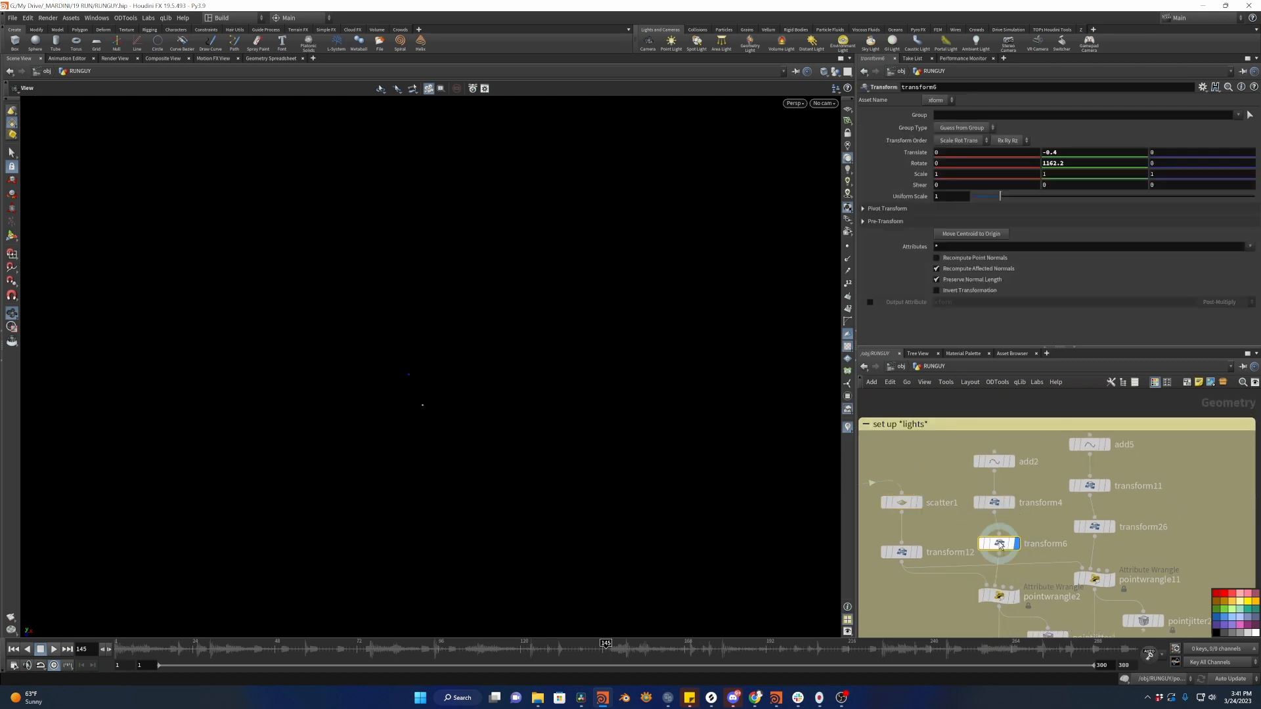
# Display pointwrangle2 and examine its VEX direction code and the resulting points in the viewport.
pyautogui.moveTo(1052, 503); pyautogui.dragTo(1096, 434, button='middle')
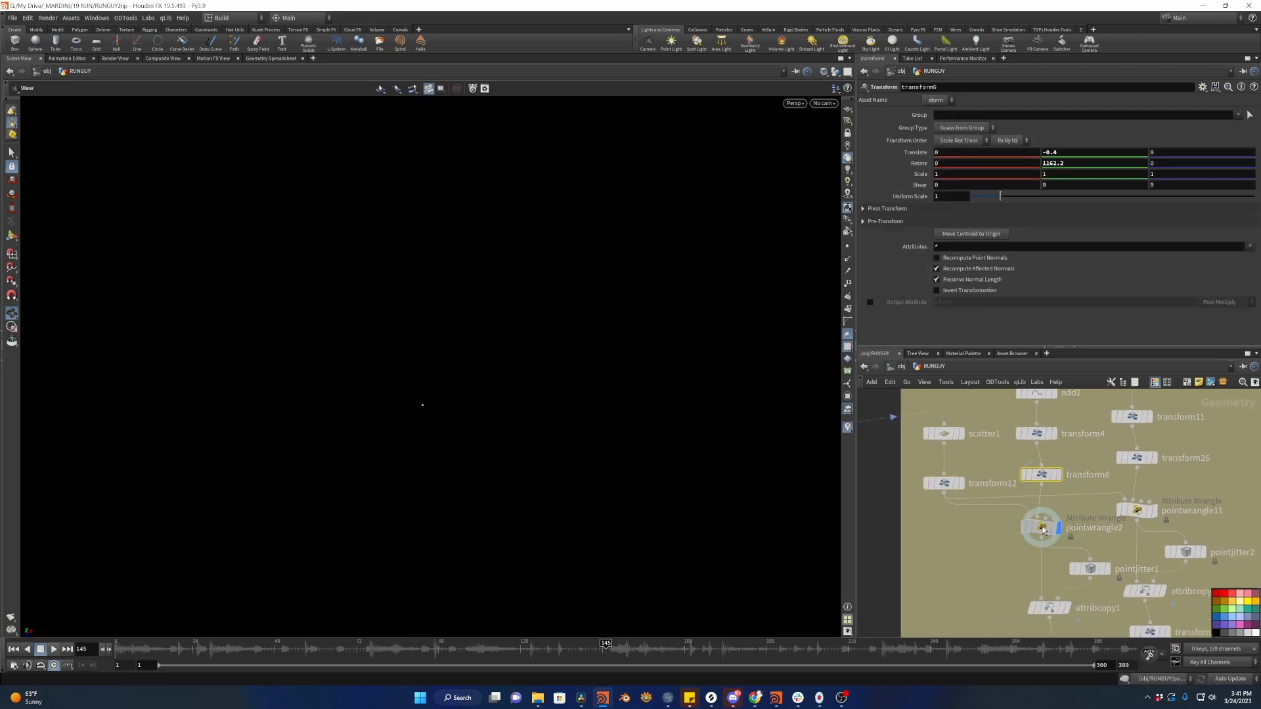
pyautogui.click(1041, 526)
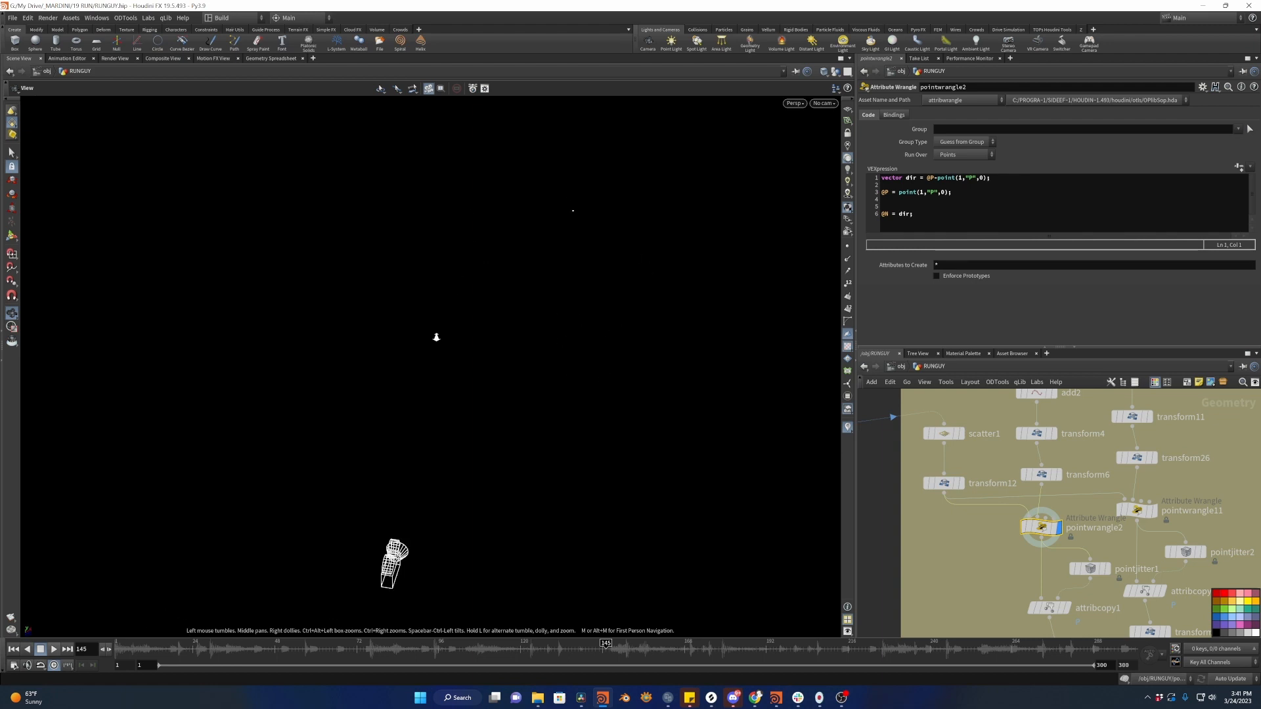
pyautogui.moveTo(527, 340); pyautogui.dragTo(480, 367, button='middle')
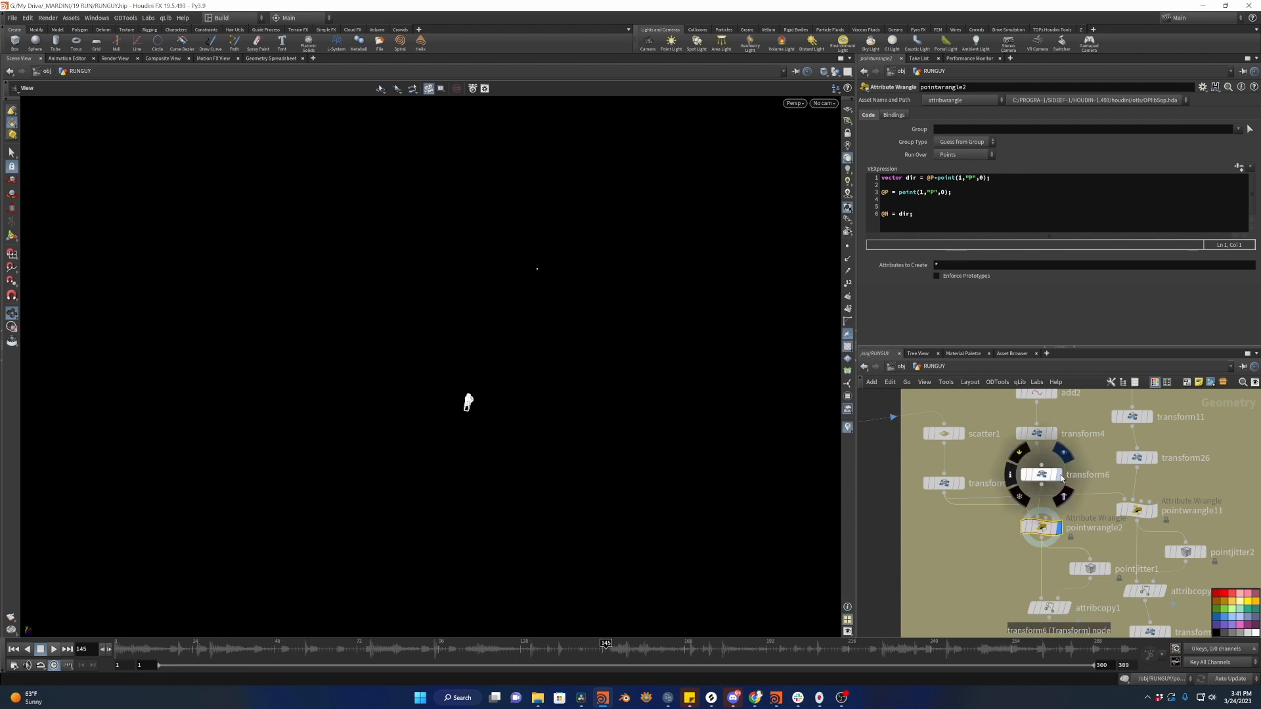
# Compare the two inputs of pointwrangle2 by displaying transform6, followed by the scaled scatter of transform12.
pyautogui.click(1062, 453)
pyautogui.click(966, 461)
pyautogui.click(944, 483)
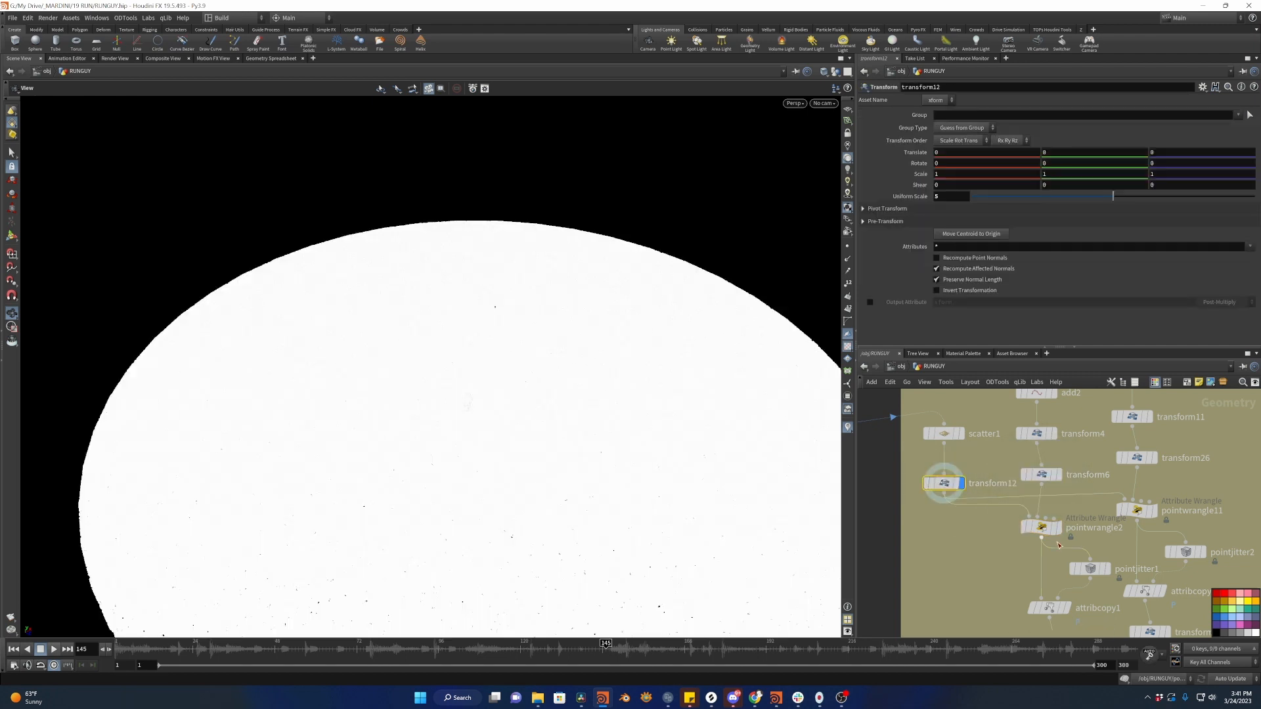
# Display pointwrangle2 with point numbers and point normals turned on, and examine the directions spreading from the single point.
pyautogui.click(1057, 526)
pyautogui.click(1043, 531)
pyautogui.click(847, 283)
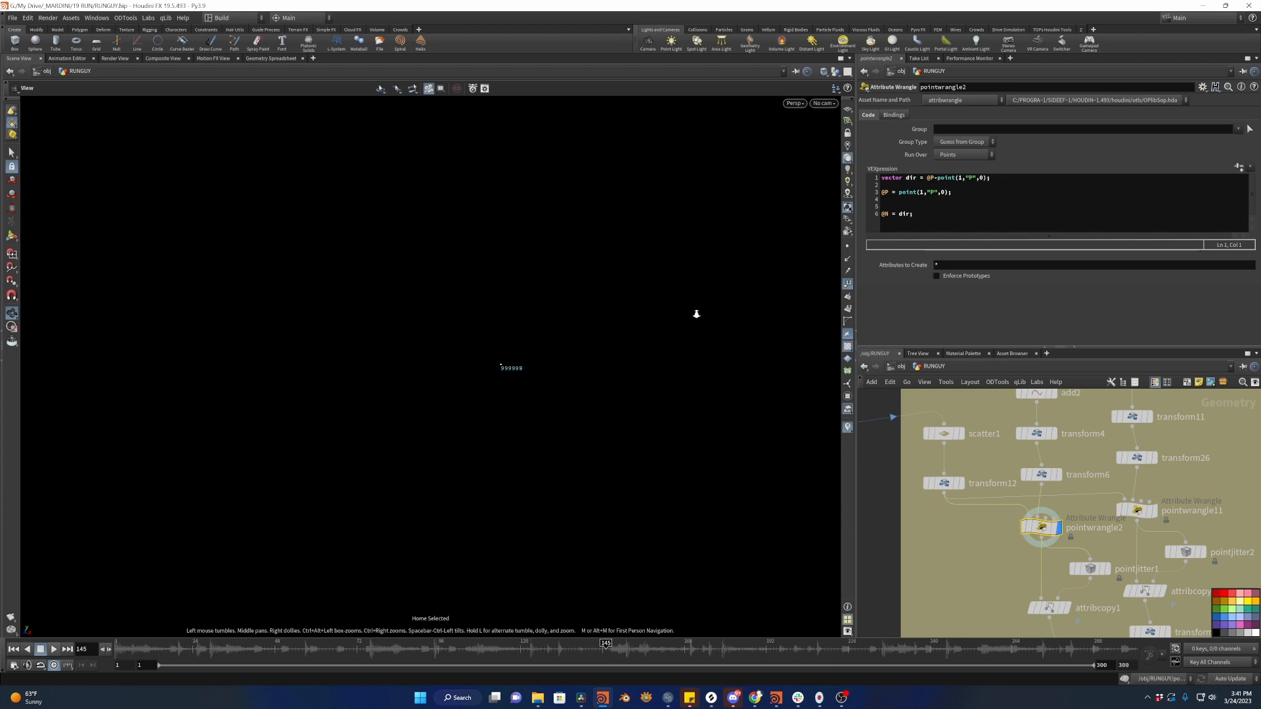
pyautogui.moveTo(501, 341); pyautogui.dragTo(509, 332, button='middle')
pyautogui.moveTo(994, 553); pyautogui.dragTo(981, 550, button='middle')
pyautogui.moveTo(969, 536); pyautogui.dragTo(1035, 510)
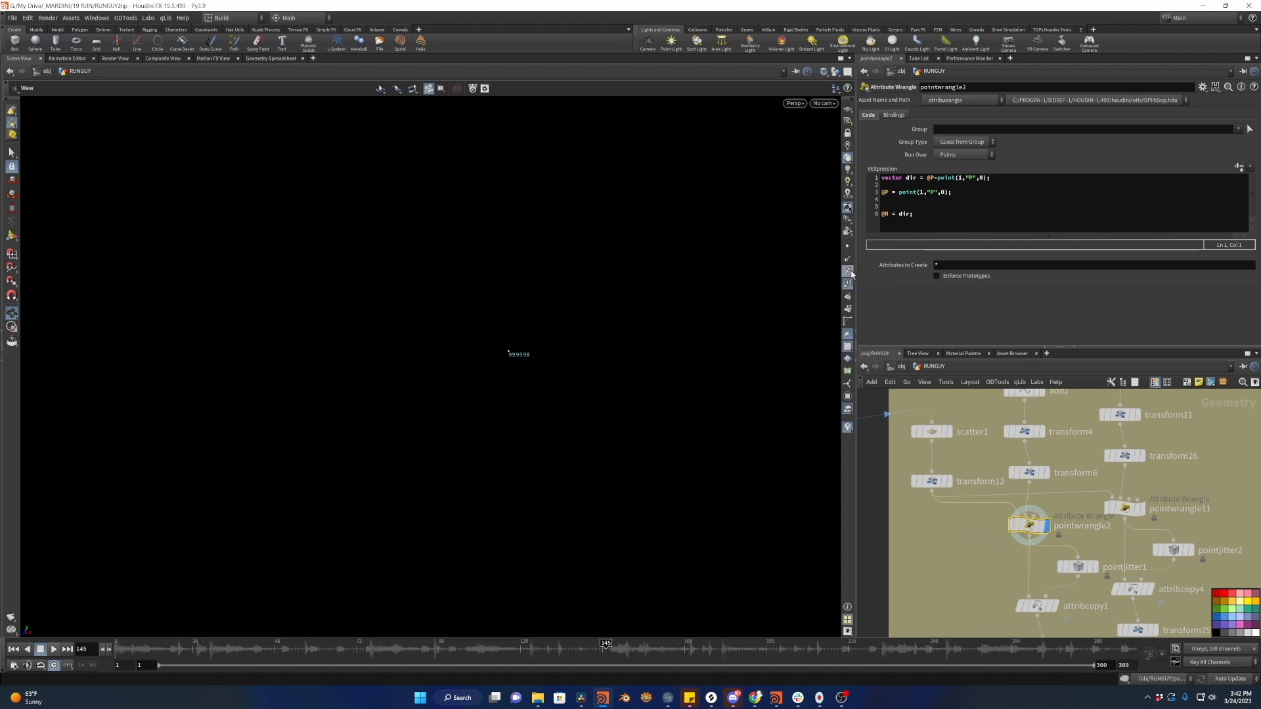
pyautogui.moveTo(488, 338); pyautogui.dragTo(528, 288)
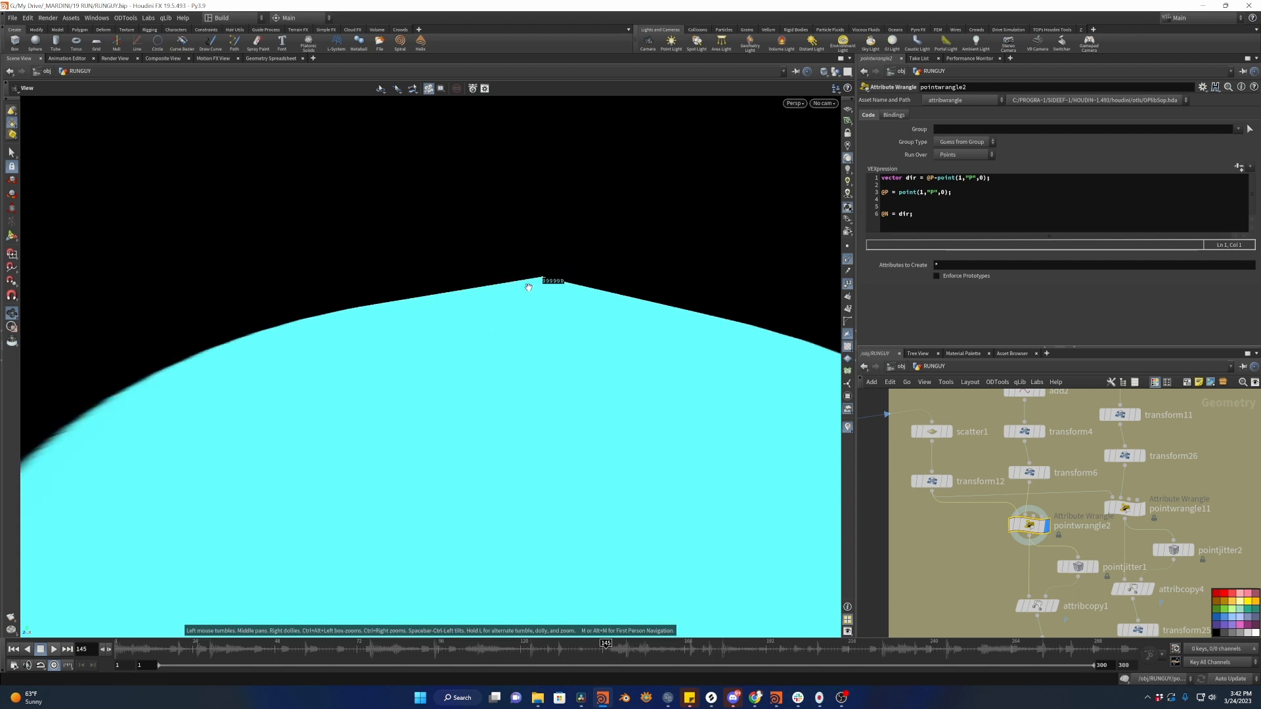
pyautogui.moveTo(89, 469); pyautogui.dragTo(259, 390, button='right')
pyautogui.moveTo(529, 344); pyautogui.dragTo(562, 299)
# Compare transform12's scattered disc with pointwrangle2's cone of normals, and turn off the point normals display.
pyautogui.click(949, 482)
pyautogui.click(936, 483)
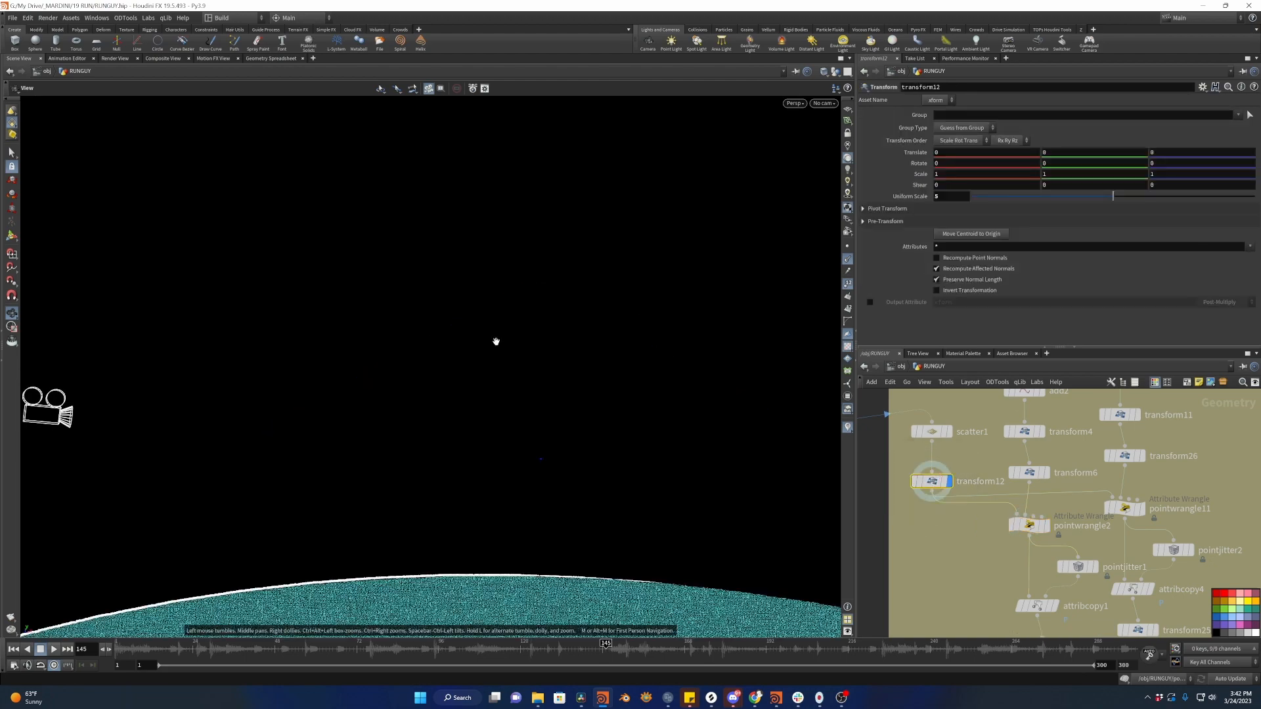
pyautogui.moveTo(496, 341); pyautogui.dragTo(339, 353)
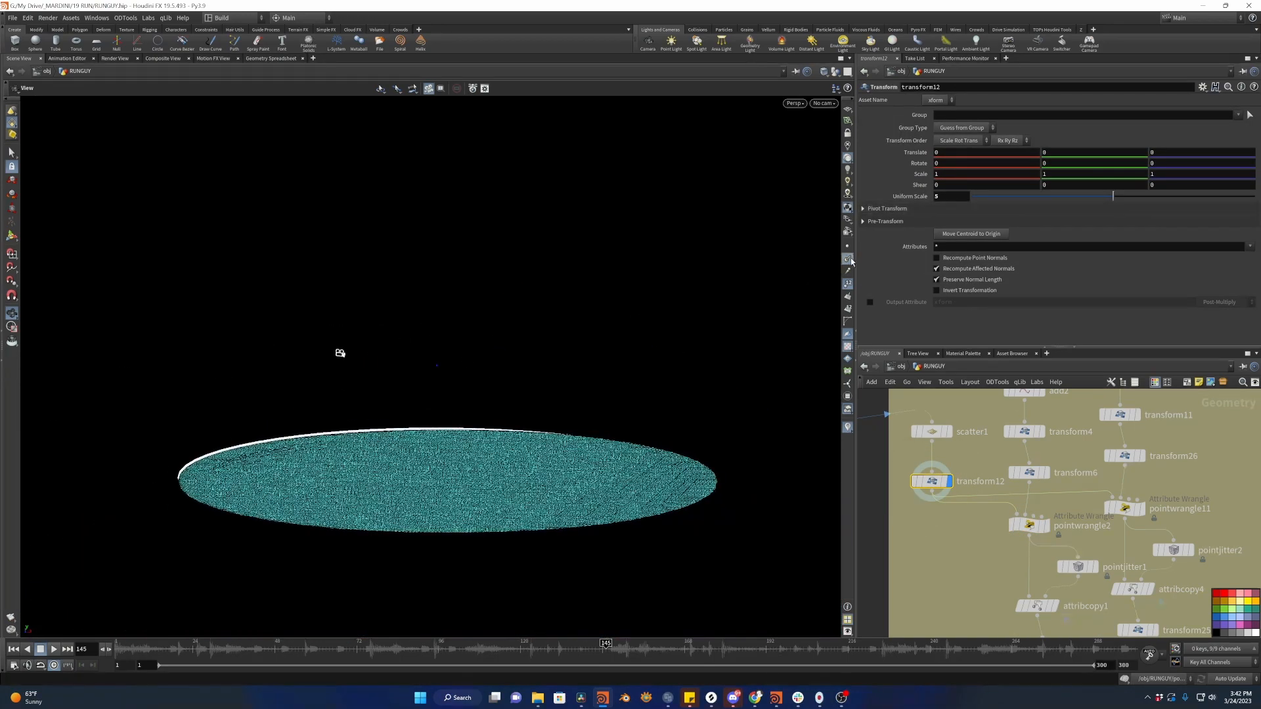
pyautogui.click(1046, 526)
pyautogui.click(1028, 525)
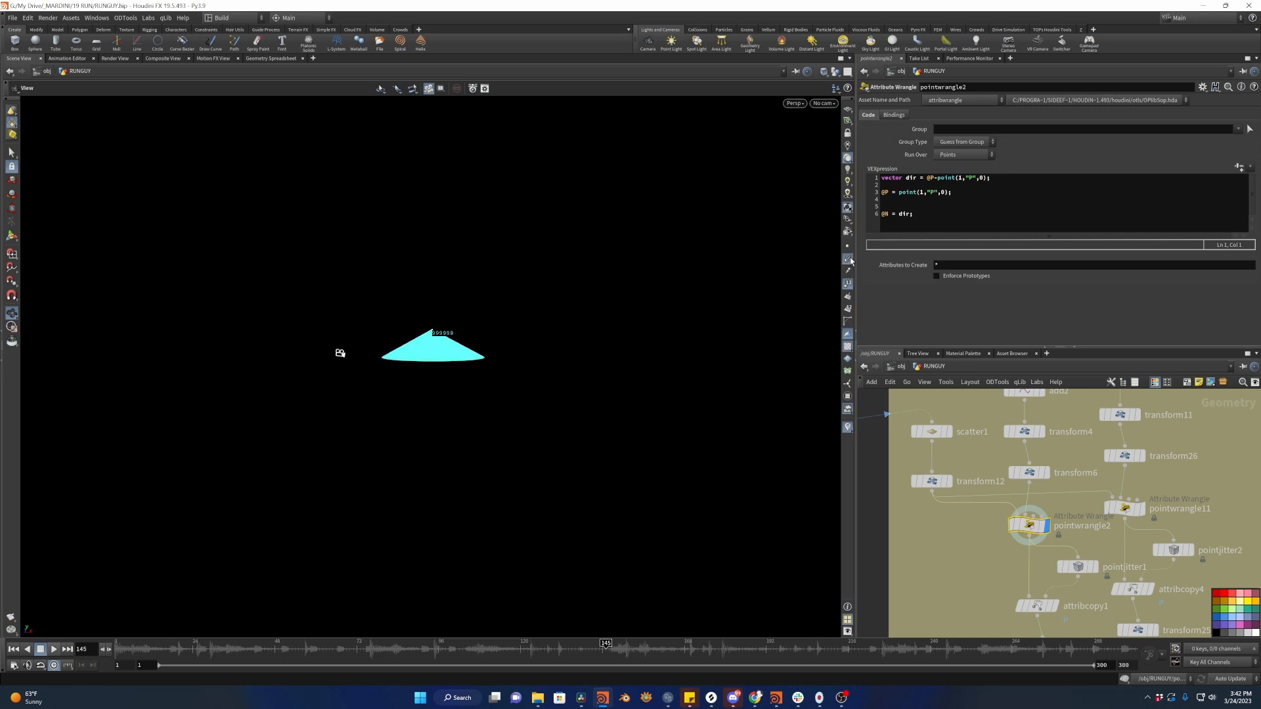
pyautogui.scroll(3, 555, 270)
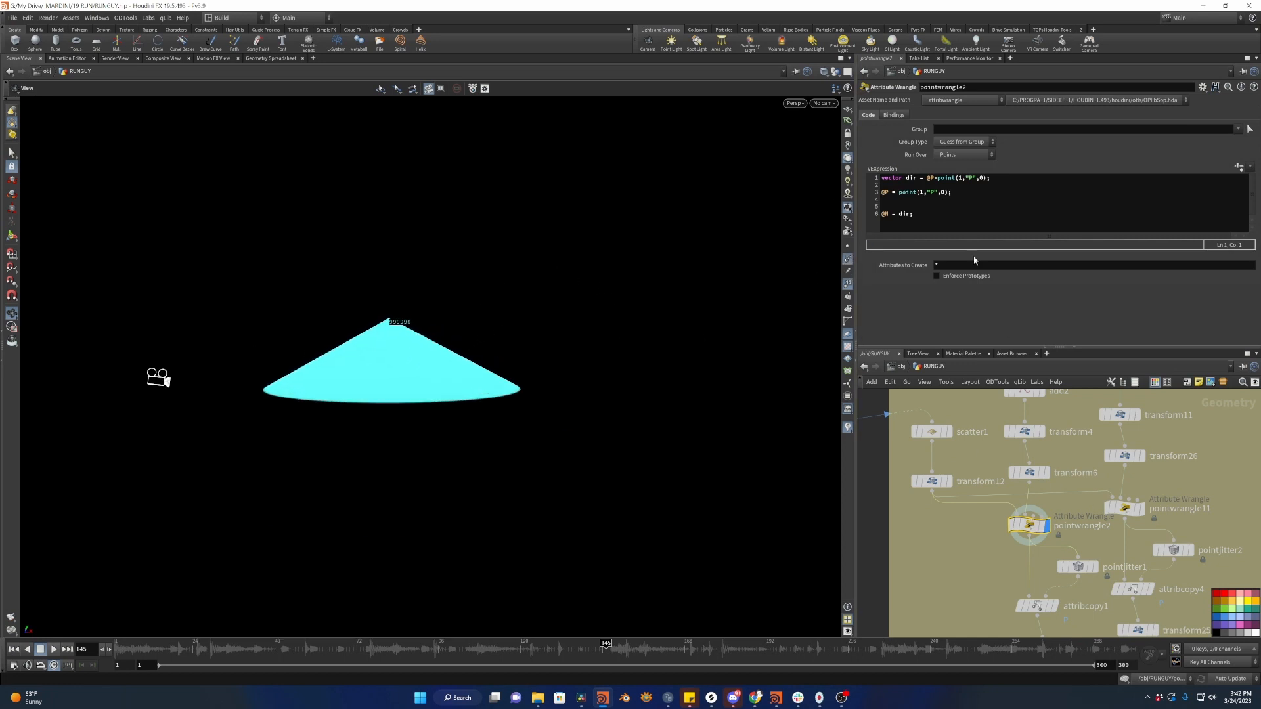
pyautogui.click(848, 269)
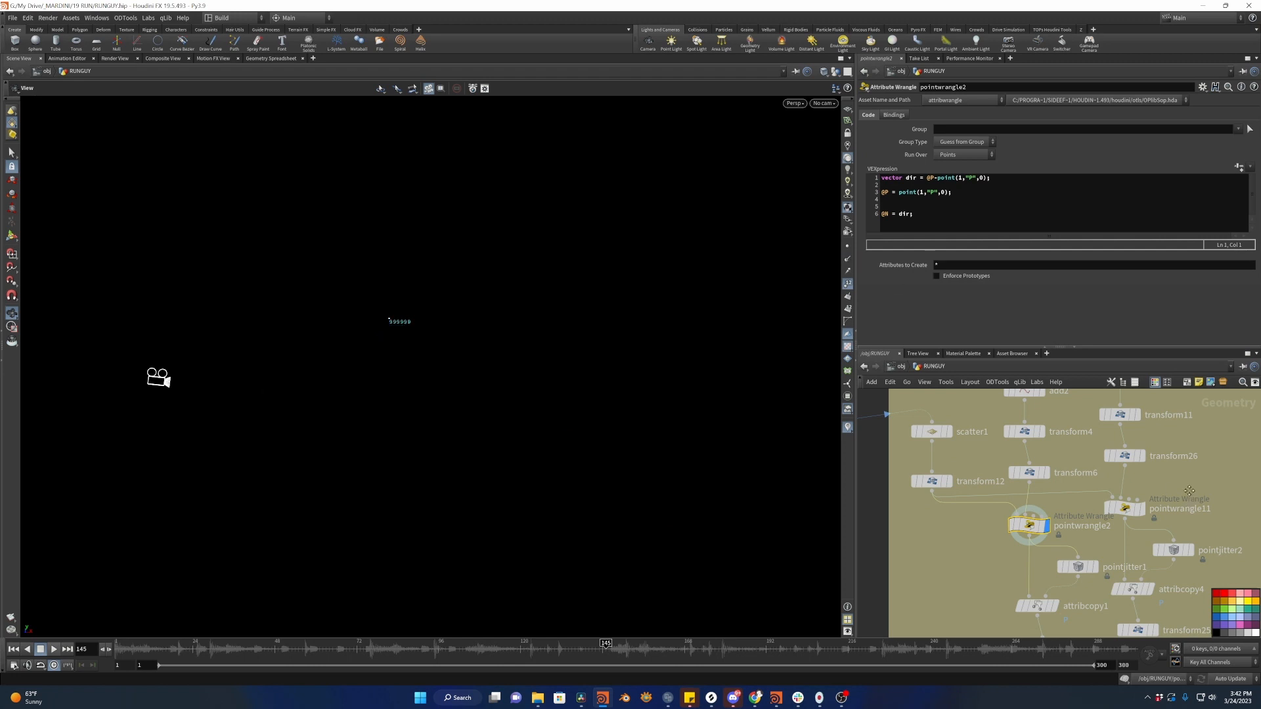
# Display attribcopy1, set pointjitter1's scale to 0.21, and view the jittered points with point numbers turned off.
pyautogui.moveTo(1189, 491); pyautogui.dragTo(1106, 404, button='middle')
pyautogui.moveTo(1078, 541)
pyautogui.mouseDown(button='middle')
pyautogui.moveTo(1087, 465)
pyautogui.moveTo(1062, 530)
pyautogui.moveTo(1068, 553)
pyautogui.mouseUp(button='middle')
pyautogui.click(962, 434)
pyautogui.click(1024, 490)
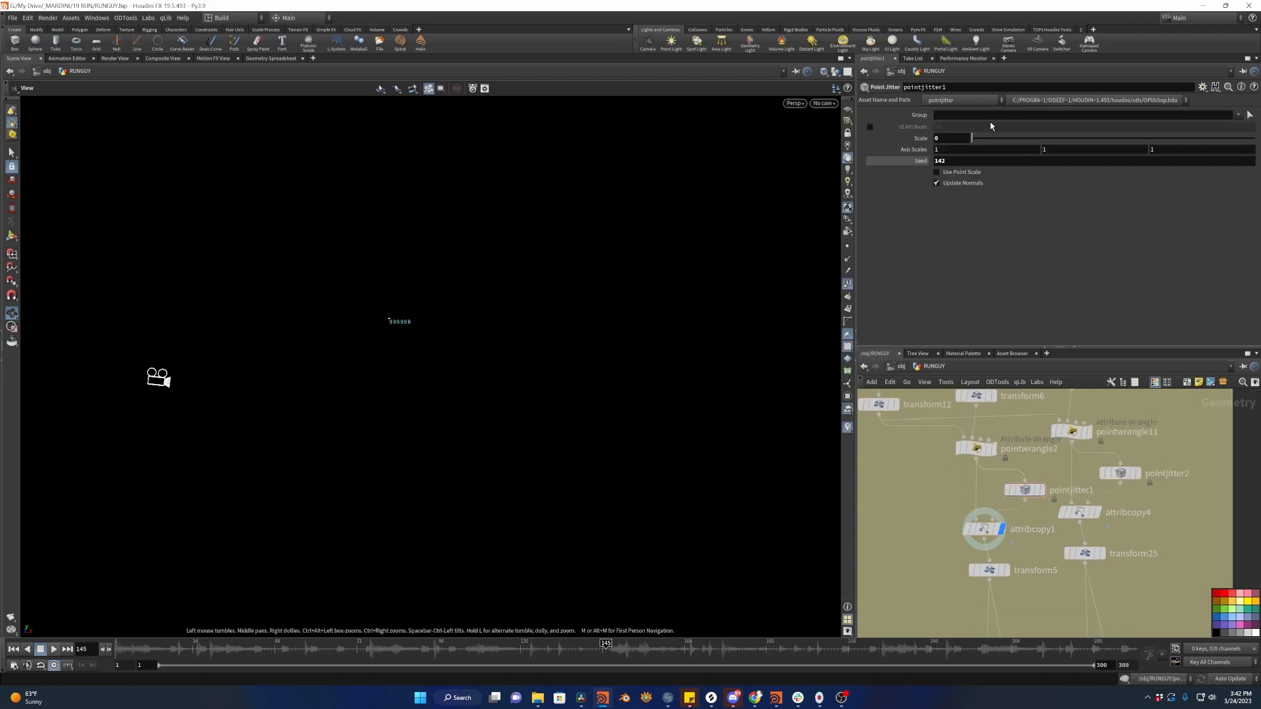
pyautogui.moveTo(975, 141); pyautogui.dragTo(982, 141)
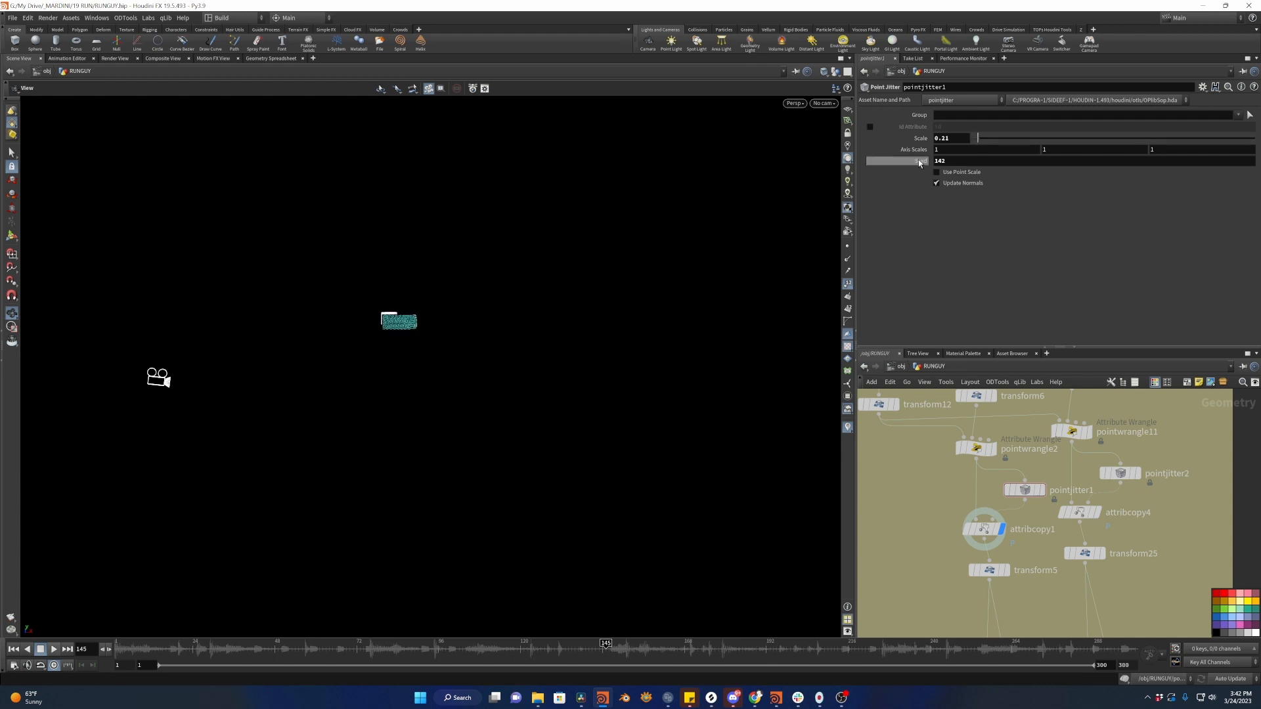
pyautogui.scroll(3, 444, 273)
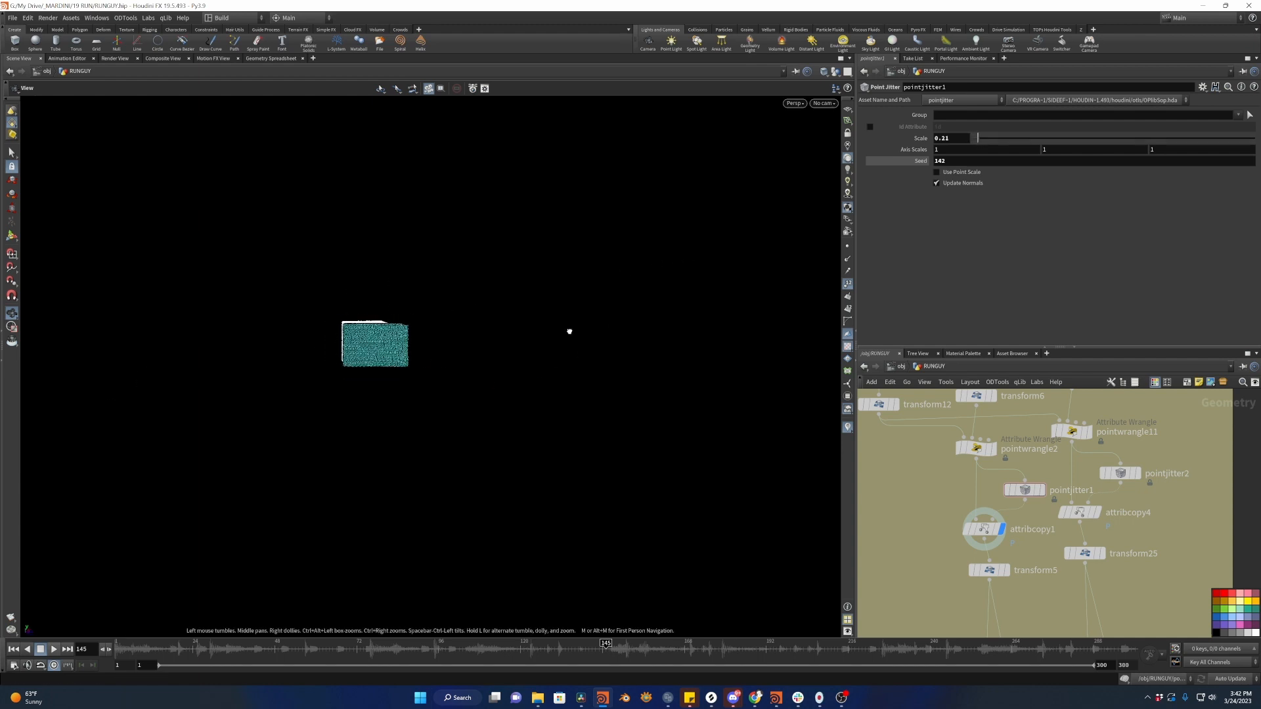
pyautogui.moveTo(569, 332); pyautogui.dragTo(591, 325)
pyautogui.click(848, 284)
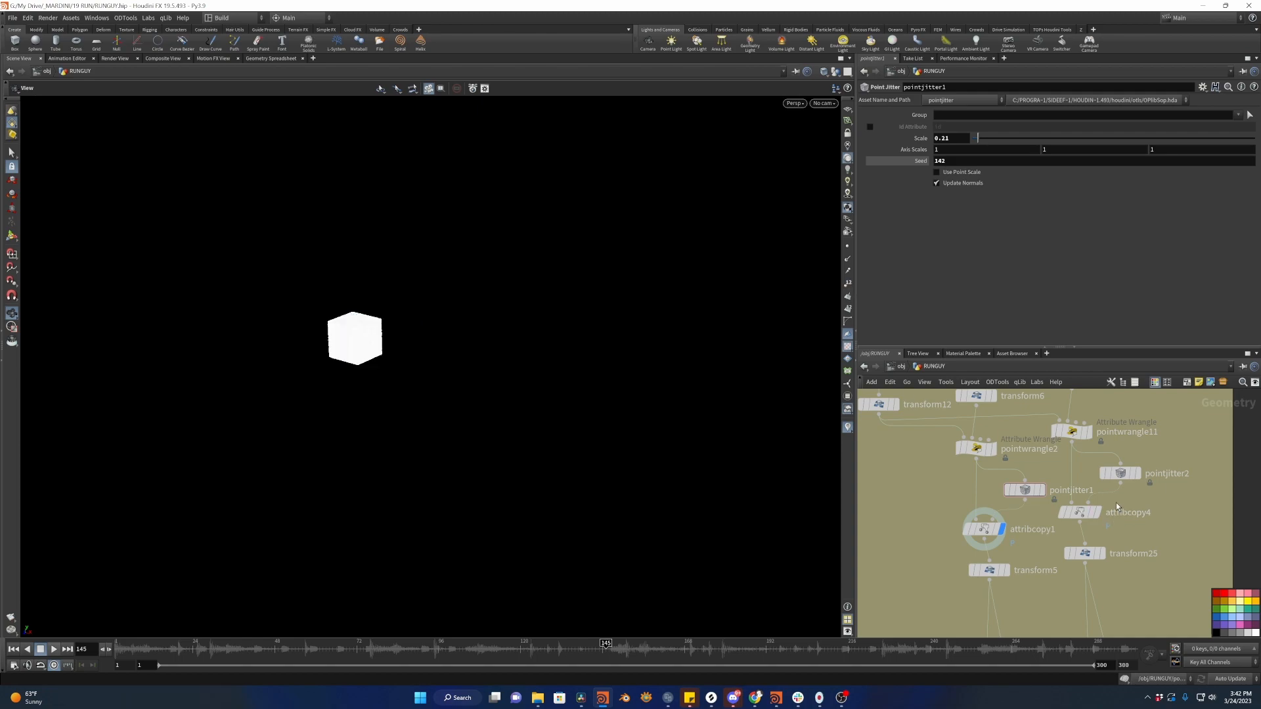
# Display ray1 and orbit around the projected points to examine the lit character and its shadow.
pyautogui.scroll(-4, 1114, 500)
pyautogui.moveTo(1072, 609); pyautogui.dragTo(1050, 499, button='middle')
pyautogui.scroll(3, 1049, 499)
pyautogui.click(1054, 522)
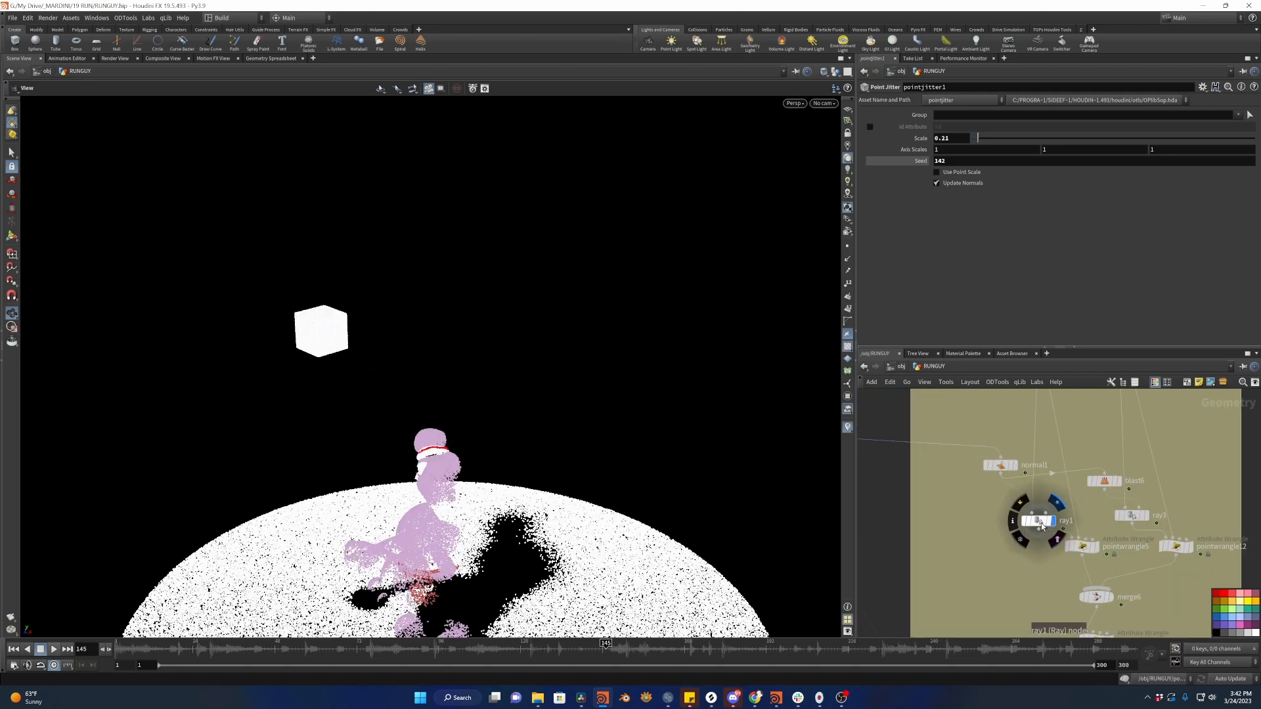
pyautogui.click(1036, 522)
pyautogui.moveTo(480, 426); pyautogui.dragTo(505, 329, button='middle')
pyautogui.moveTo(506, 329); pyautogui.dragTo(697, 333)
pyautogui.moveTo(697, 333); pyautogui.dragTo(578, 371, button='middle')
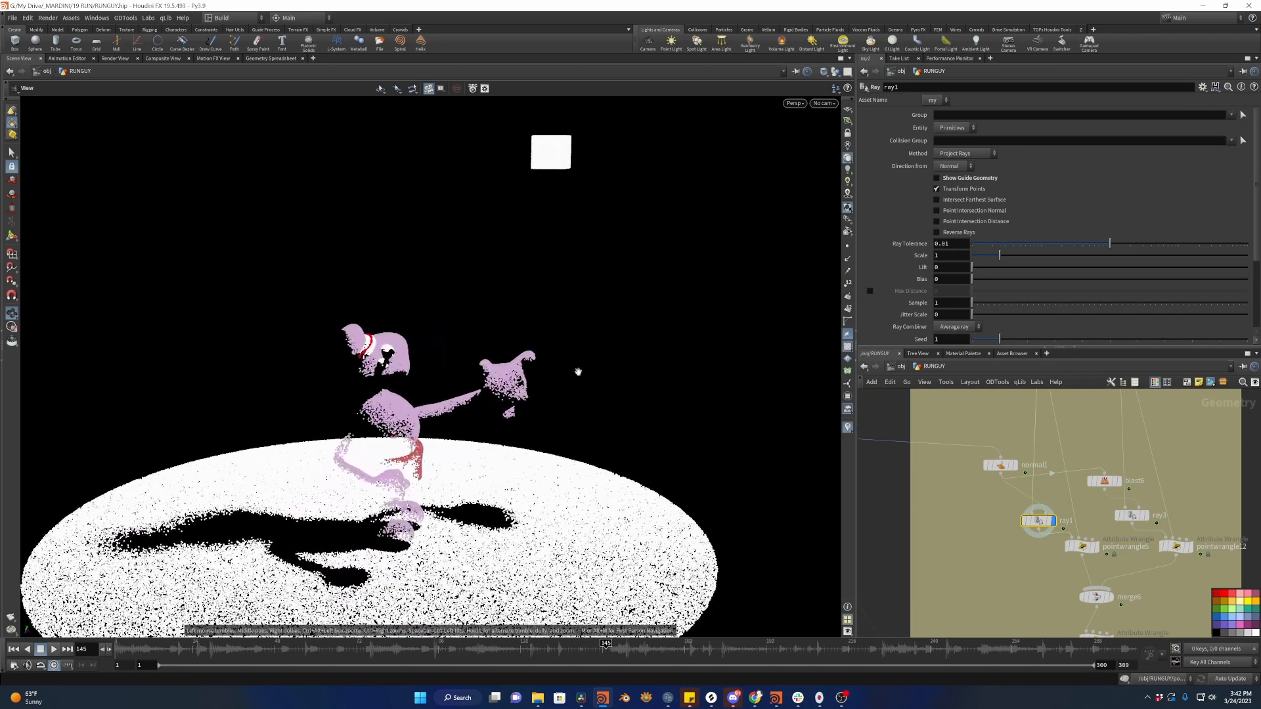
# Raise pointjitter1's scale to 0.45 and inspect its effect on the character's shadow.
pyautogui.scroll(-4, 1042, 555)
pyautogui.scroll(3, 1070, 555)
pyautogui.moveTo(1057, 455); pyautogui.dragTo(1075, 588, button='middle')
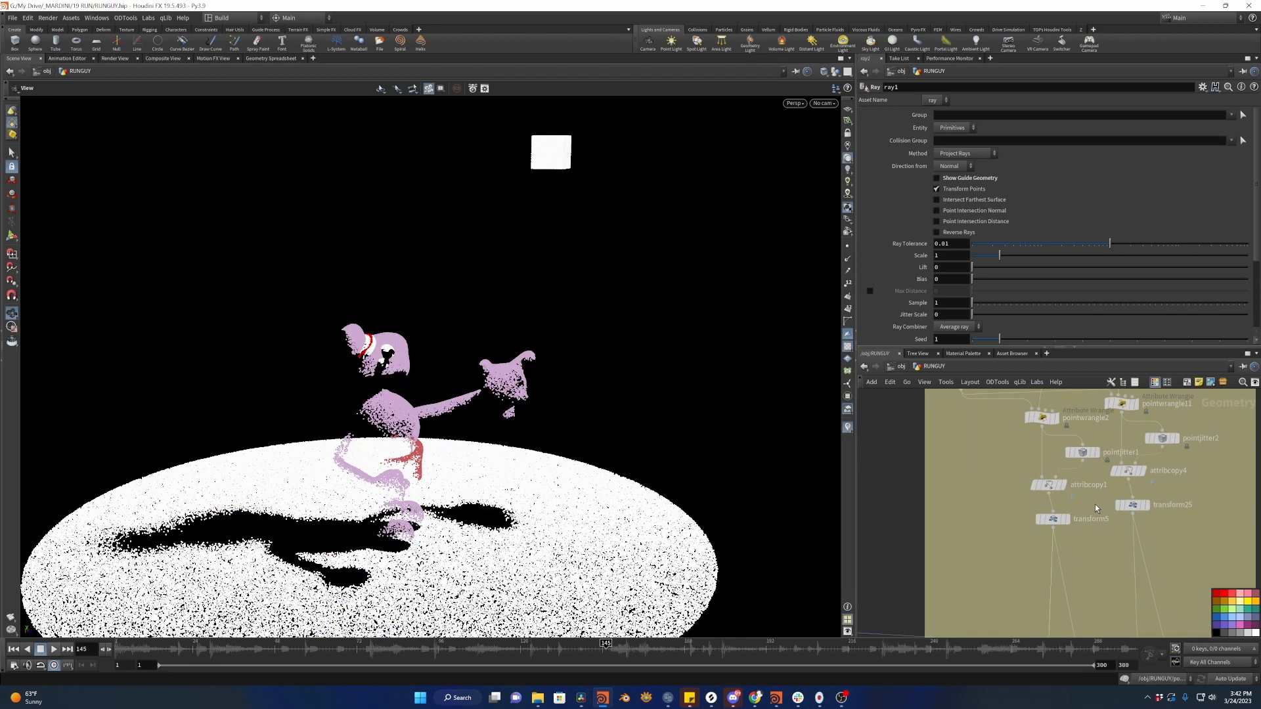
pyautogui.click(1092, 452)
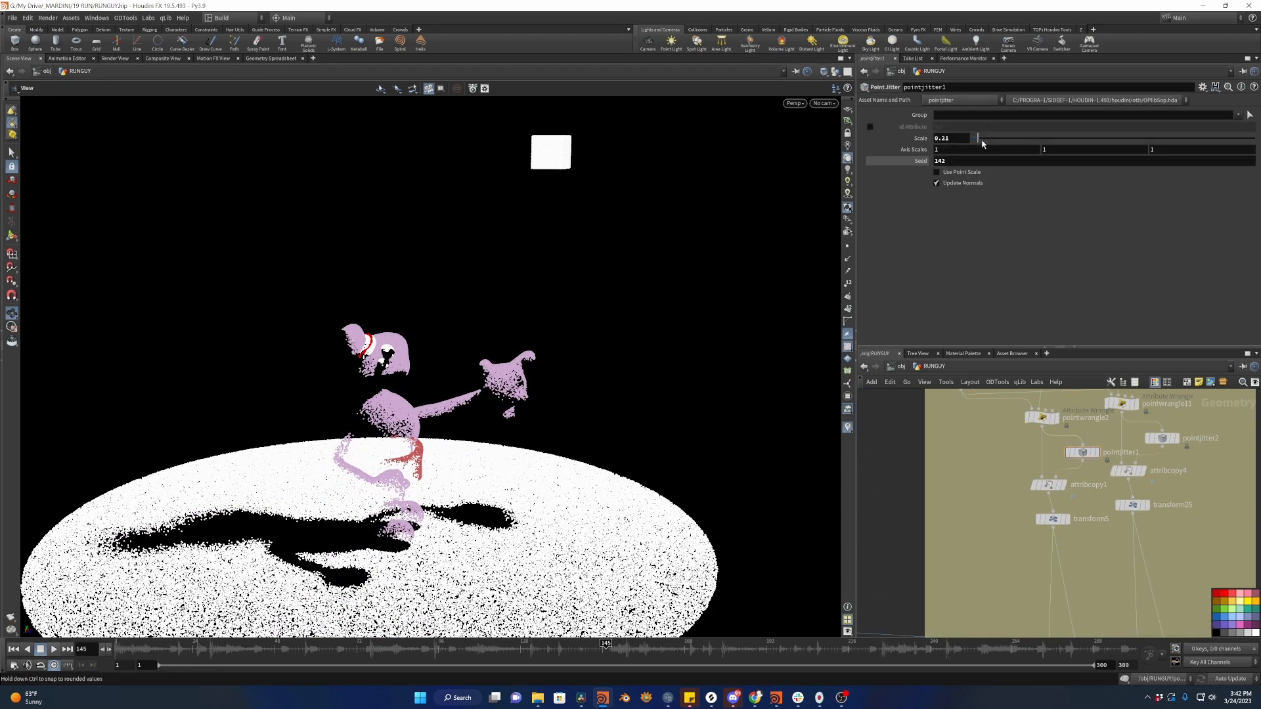
pyautogui.moveTo(979, 143)
pyautogui.mouseDown()
pyautogui.moveTo(966, 137)
pyautogui.moveTo(978, 137)
pyautogui.mouseUp()
pyautogui.moveTo(420, 368); pyautogui.dragTo(394, 394)
pyautogui.moveTo(990, 140)
pyautogui.mouseDown()
pyautogui.moveTo(953, 139)
pyautogui.moveTo(984, 136)
pyautogui.mouseUp()
pyautogui.moveTo(363, 231); pyautogui.dragTo(178, 387, button='right')
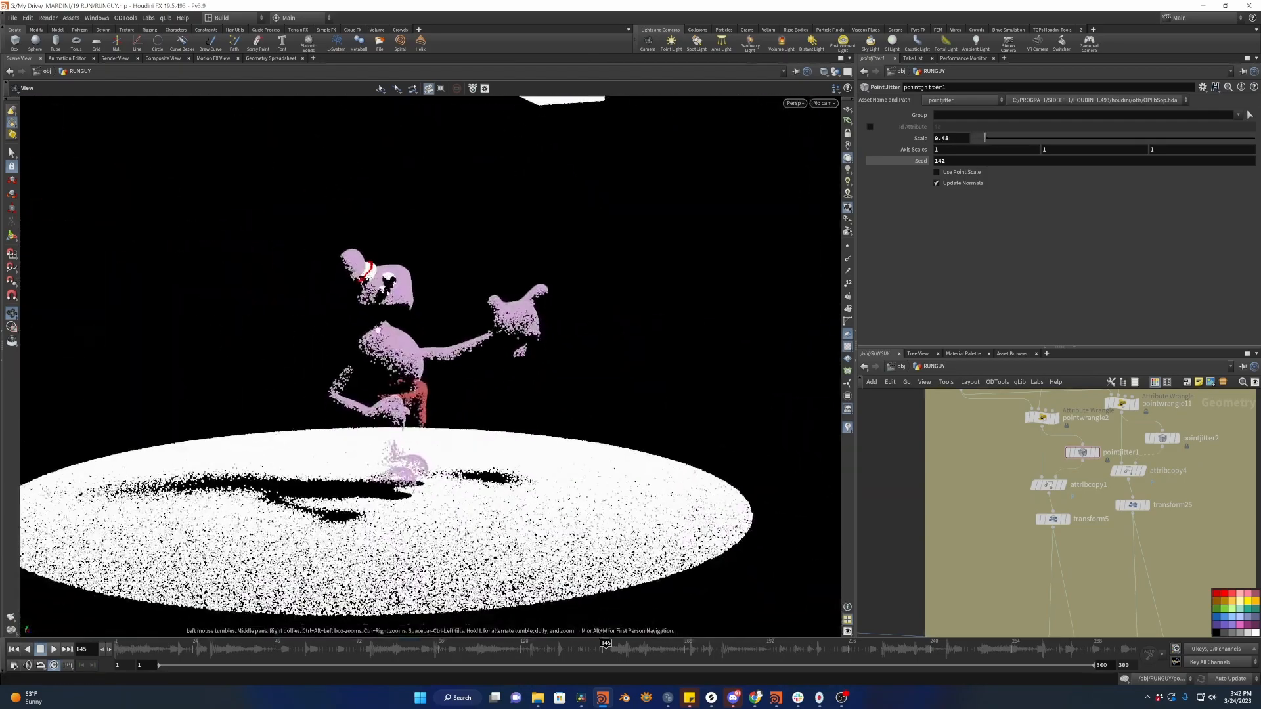
pyautogui.moveTo(338, 354); pyautogui.dragTo(388, 292)
# Lower pointjitter1's scale to 0.17 and on down to its minimum.
pyautogui.moveTo(984, 140)
pyautogui.mouseDown()
pyautogui.moveTo(966, 143)
pyautogui.moveTo(977, 138)
pyautogui.mouseUp()
pyautogui.moveTo(1085, 527); pyautogui.dragTo(1045, 526, button='middle')
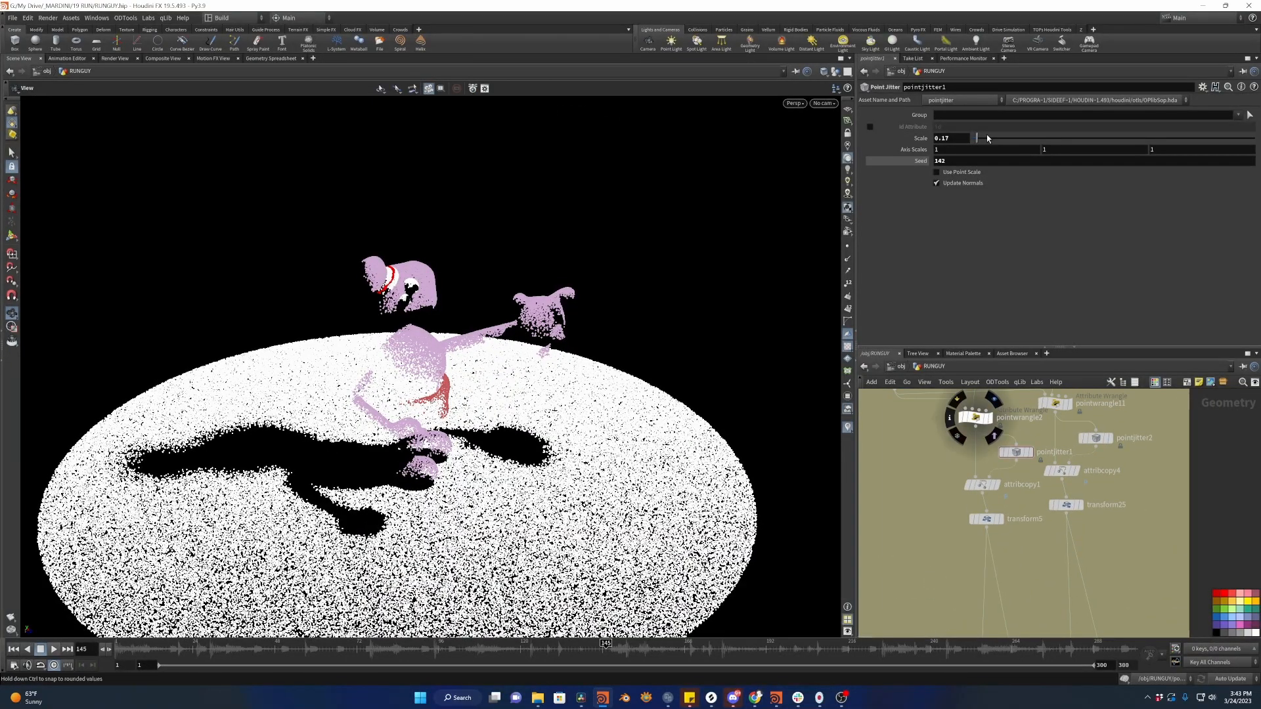
pyautogui.moveTo(977, 138); pyautogui.dragTo(798, 143)
# Check pointjitter2's parameters, then select ray1 and examine the shadow from another angle.
pyautogui.click(1095, 438)
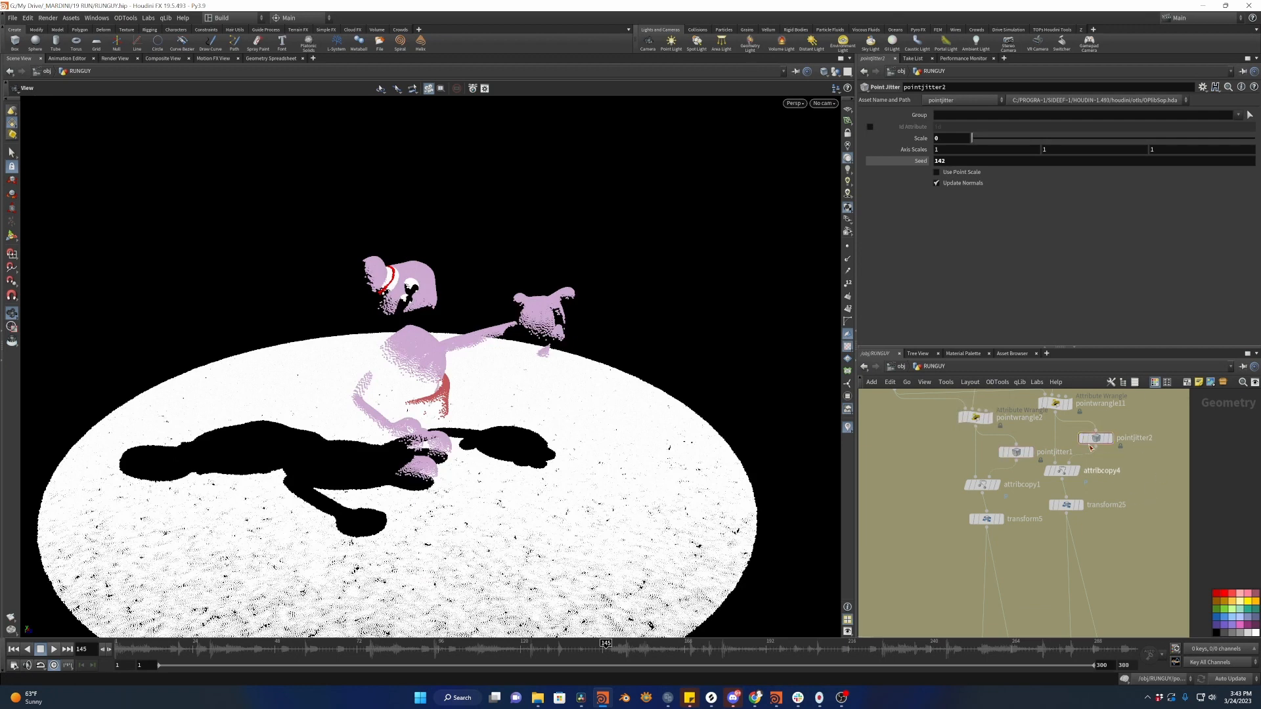
pyautogui.moveTo(1108, 527); pyautogui.dragTo(1123, 445, button='middle')
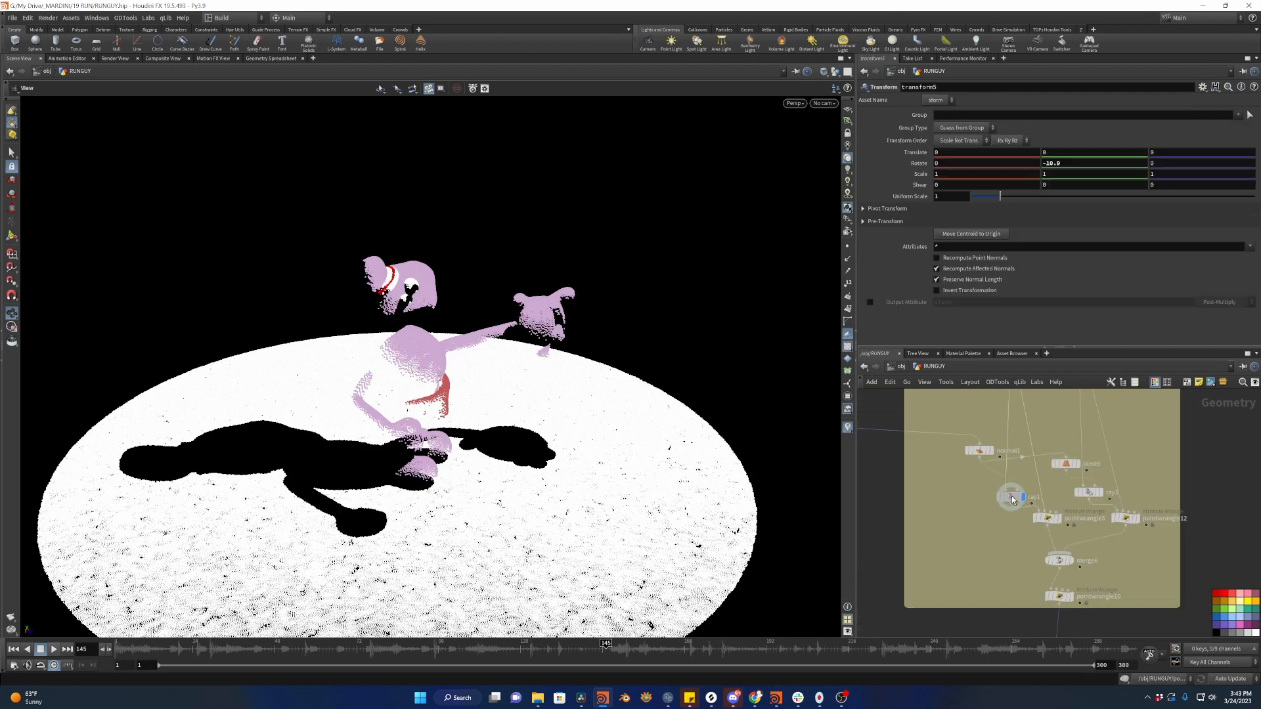
pyautogui.click(1010, 497)
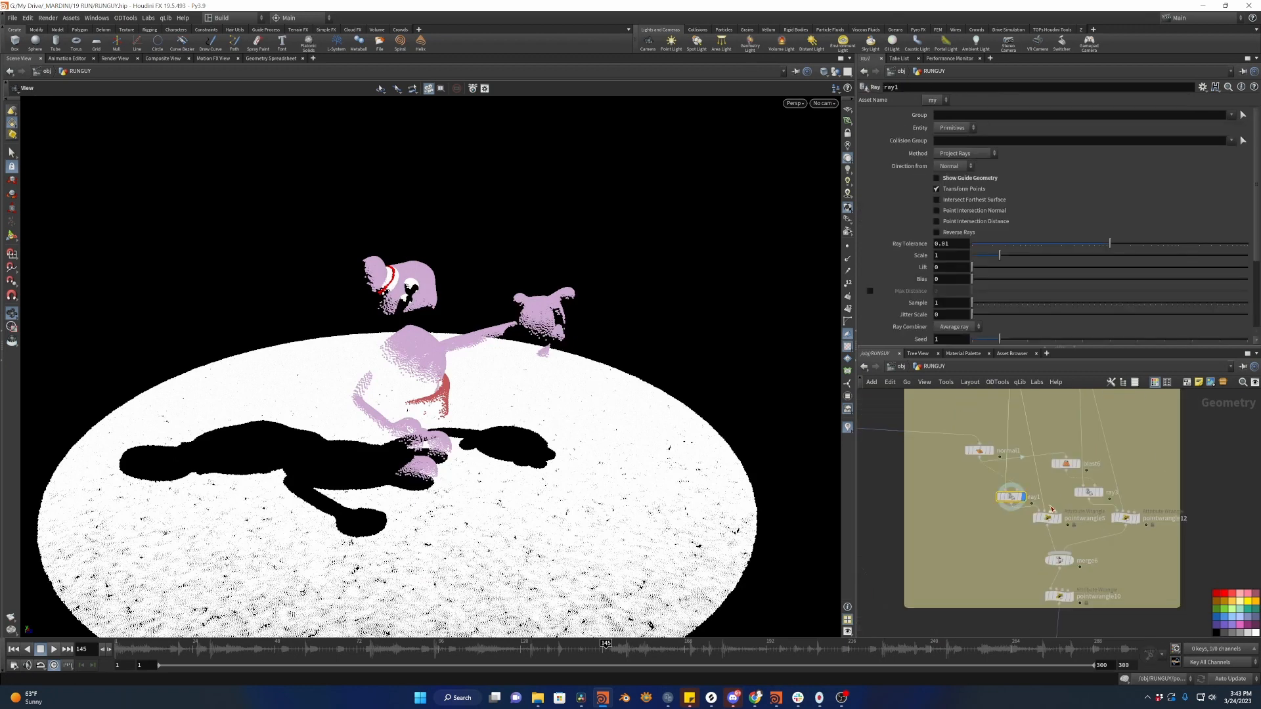
pyautogui.moveTo(1046, 497); pyautogui.dragTo(1087, 523, button='middle')
pyautogui.moveTo(488, 319); pyautogui.dragTo(537, 293)
pyautogui.moveTo(1012, 515); pyautogui.dragTo(990, 521, button='middle')
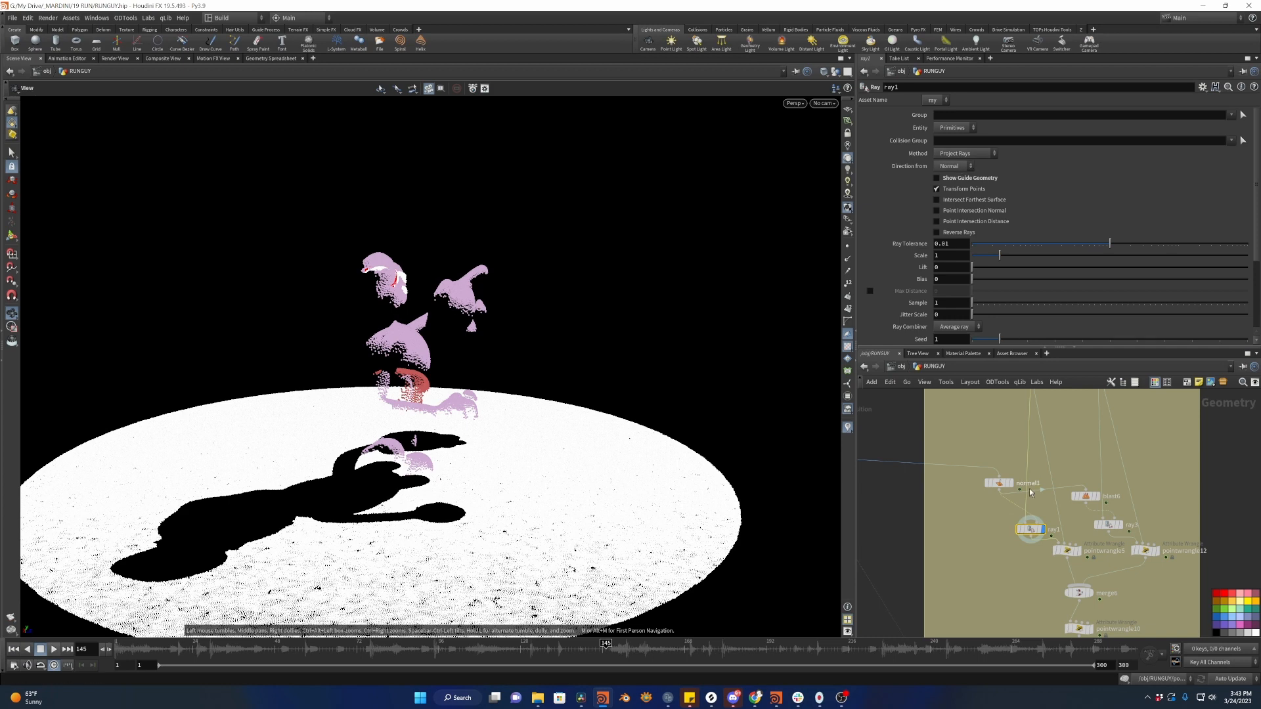
# Review ray1's attribute import settings and inspect the projected dots on the character's head up close.
pyautogui.scroll(-3, 914, 322)
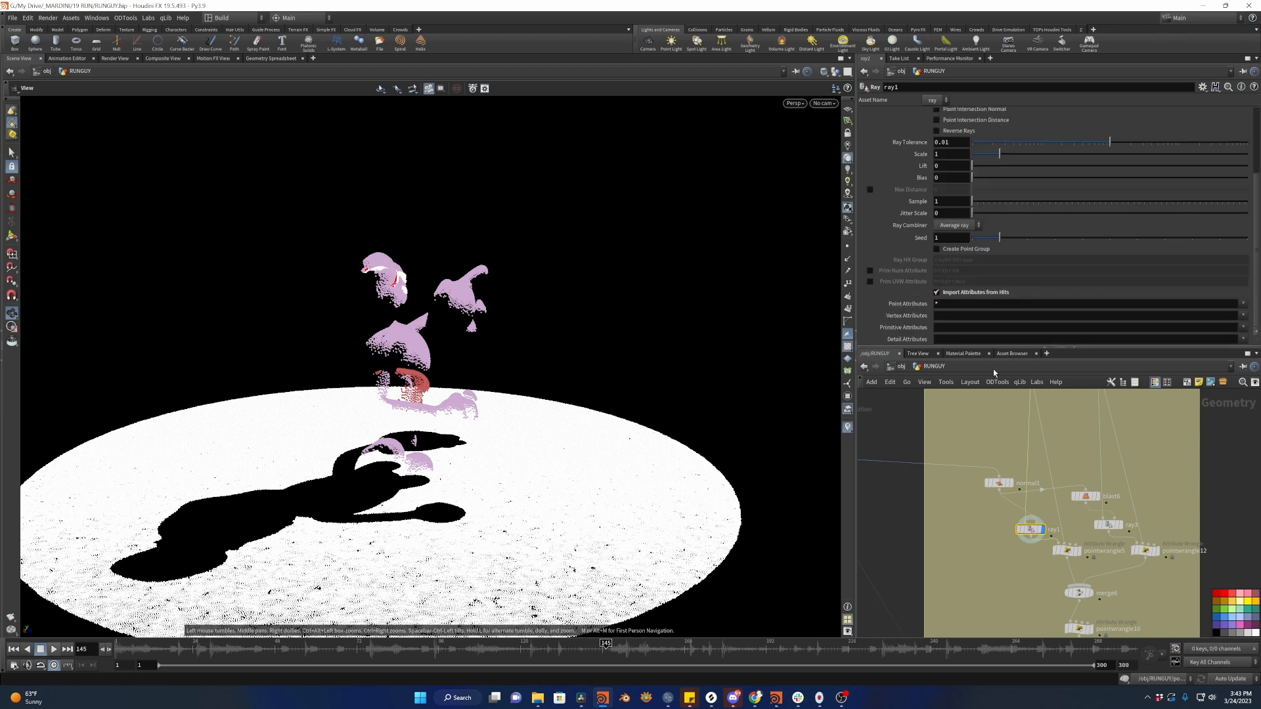
pyautogui.moveTo(1030, 532); pyautogui.dragTo(1028, 523)
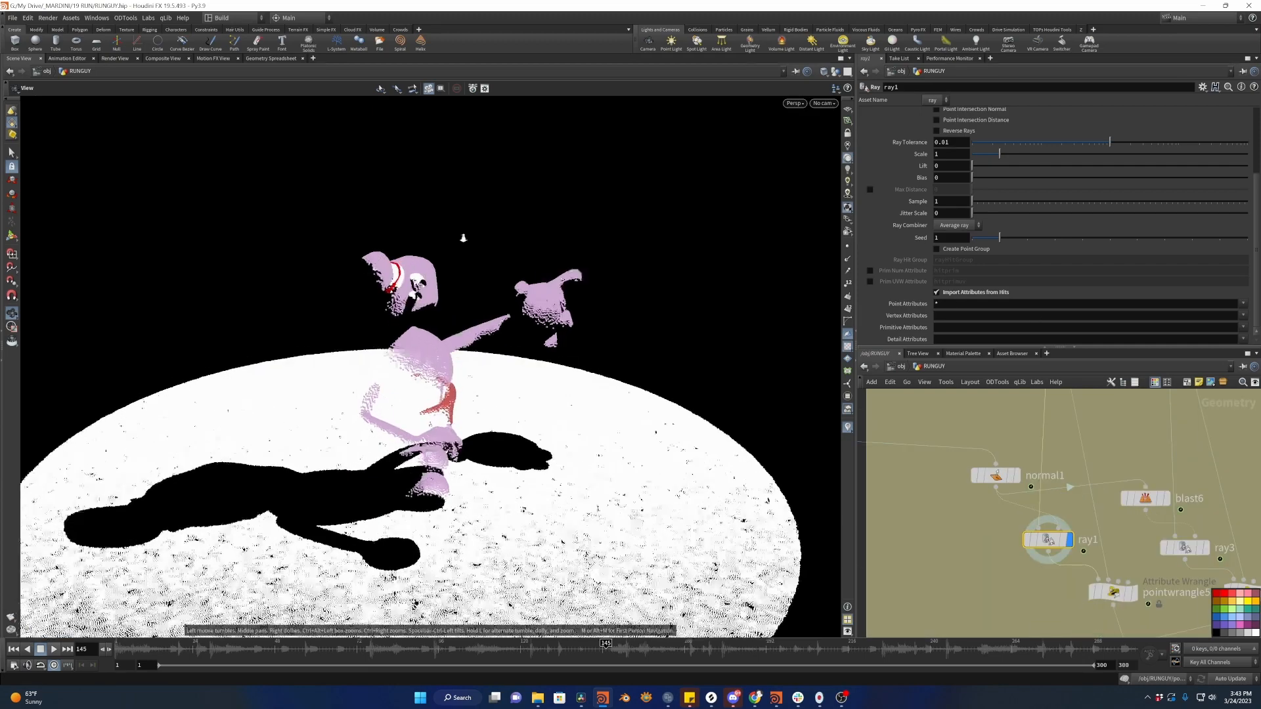
pyautogui.moveTo(462, 239); pyautogui.dragTo(593, 225, button='right')
pyautogui.moveTo(594, 225); pyautogui.dragTo(526, 236)
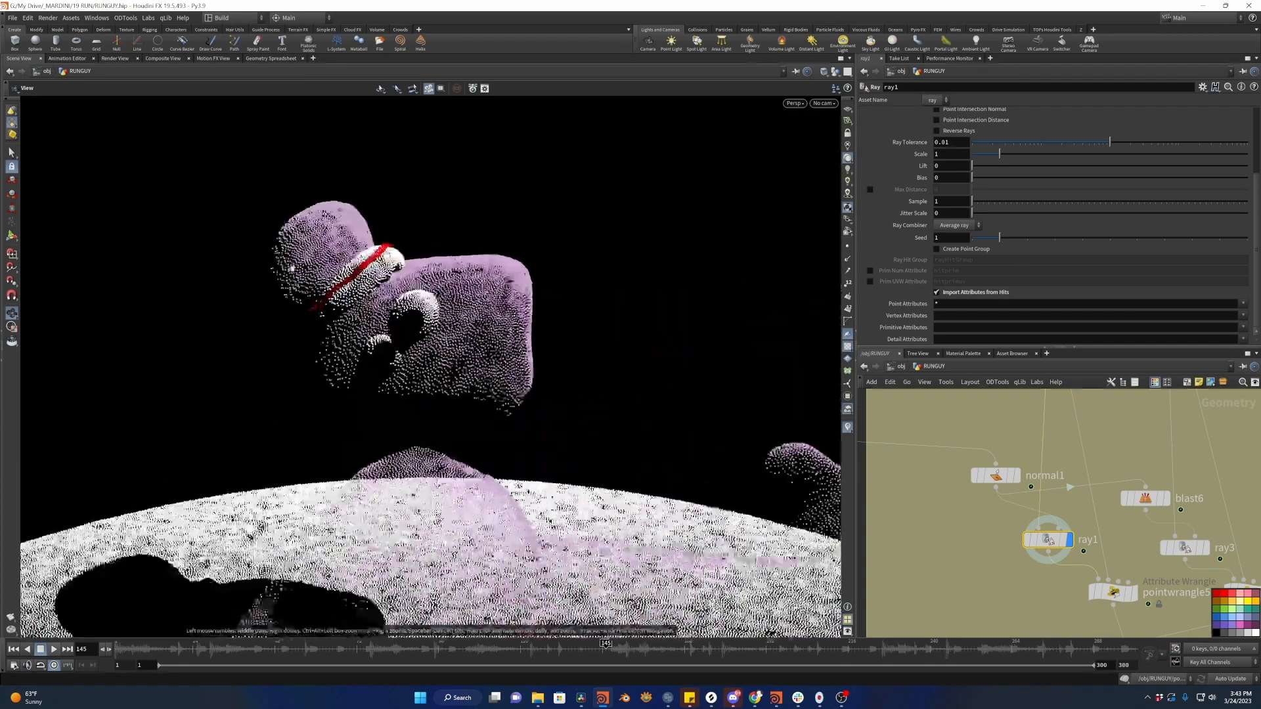
pyautogui.moveTo(526, 236); pyautogui.dragTo(421, 263, button='right')
pyautogui.moveTo(420, 262); pyautogui.dragTo(499, 269)
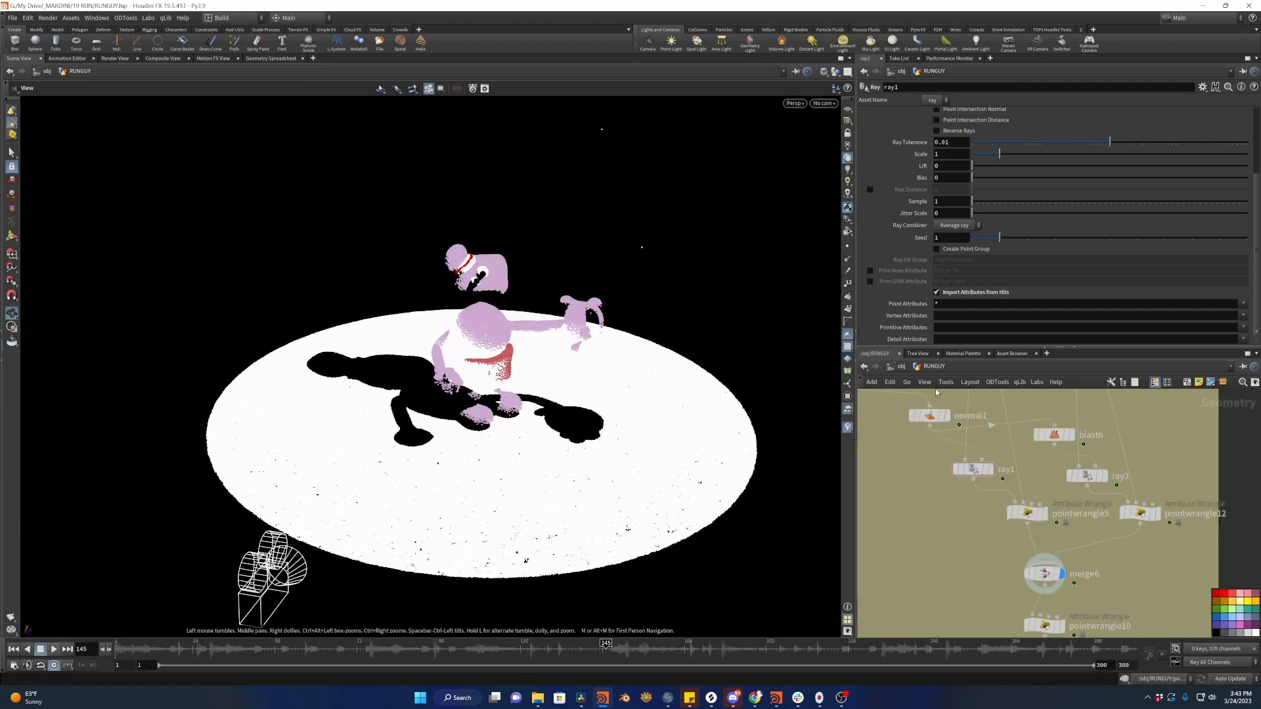
# Play back the animation from different frames with merge6 displayed to examine the combined lighting and moving shadow.
pyautogui.moveTo(432, 646)
pyautogui.mouseDown()
pyautogui.moveTo(791, 618)
pyautogui.moveTo(243, 597)
pyautogui.moveTo(253, 585)
pyautogui.moveTo(616, 592)
pyautogui.mouseUp()
pyautogui.click(54, 649)
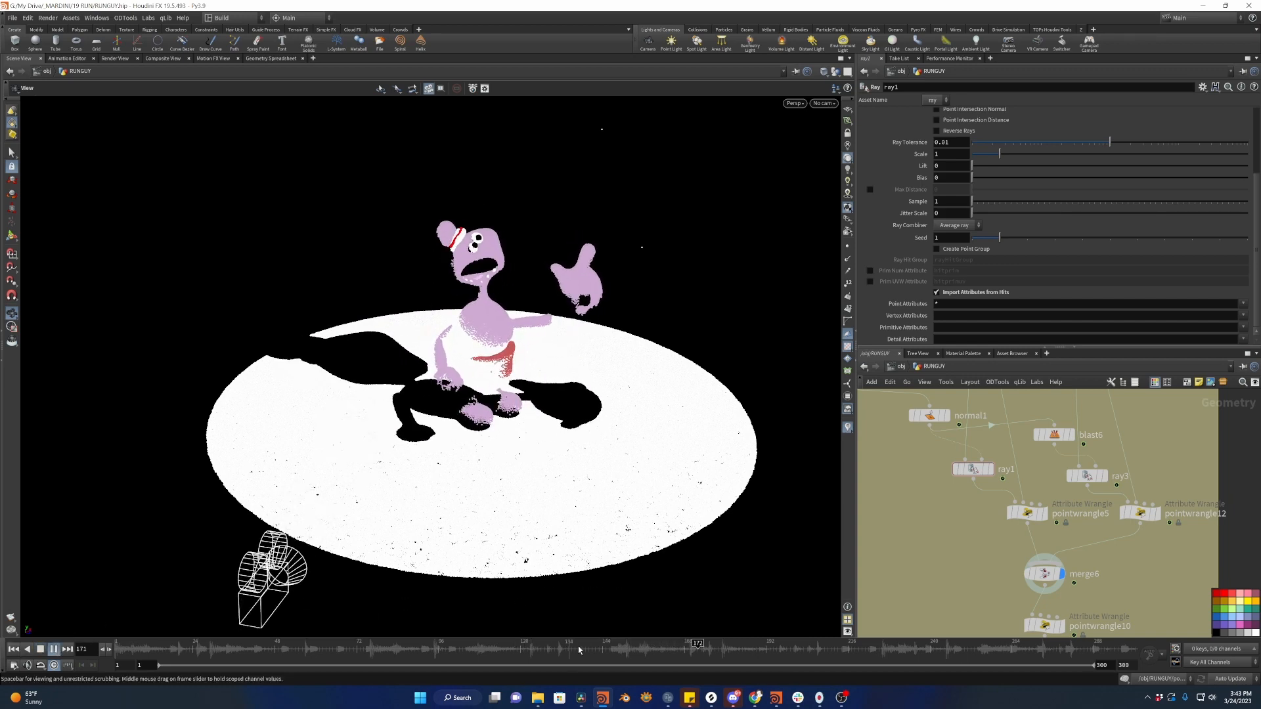
pyautogui.moveTo(580, 647); pyautogui.dragTo(217, 544)
pyautogui.click(55, 649)
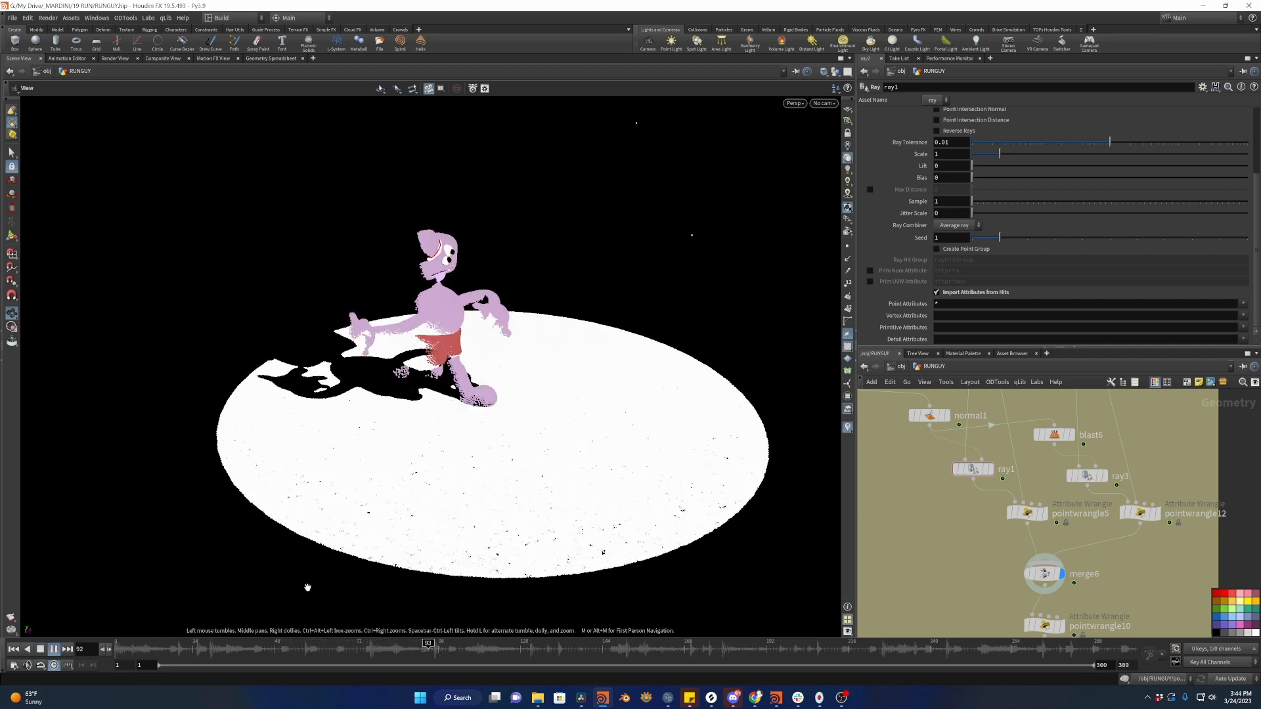
pyautogui.click(53, 649)
# Display pointwrangle10 and select its VEX line "f@cam_shadow = 1.0;" for review.
pyautogui.scroll(-5, 954, 486)
pyautogui.scroll(4, 995, 514)
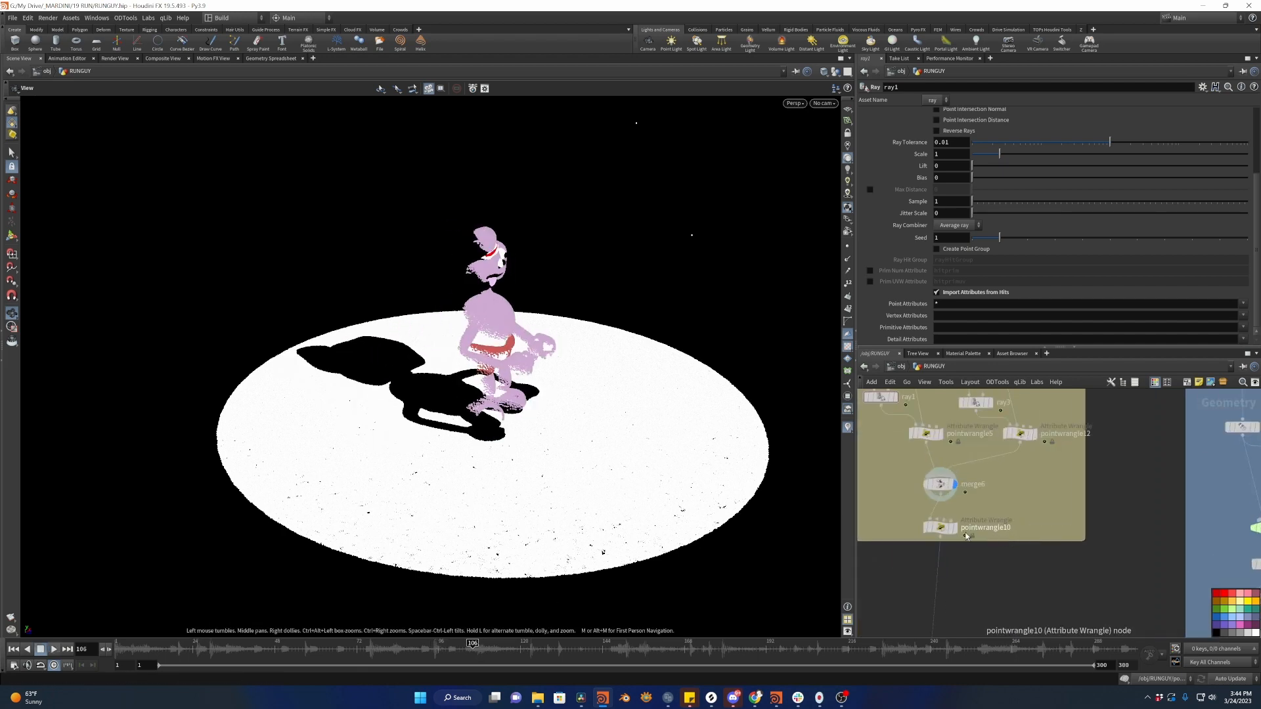
pyautogui.click(941, 528)
pyautogui.moveTo(1006, 501); pyautogui.dragTo(1049, 503, button='middle')
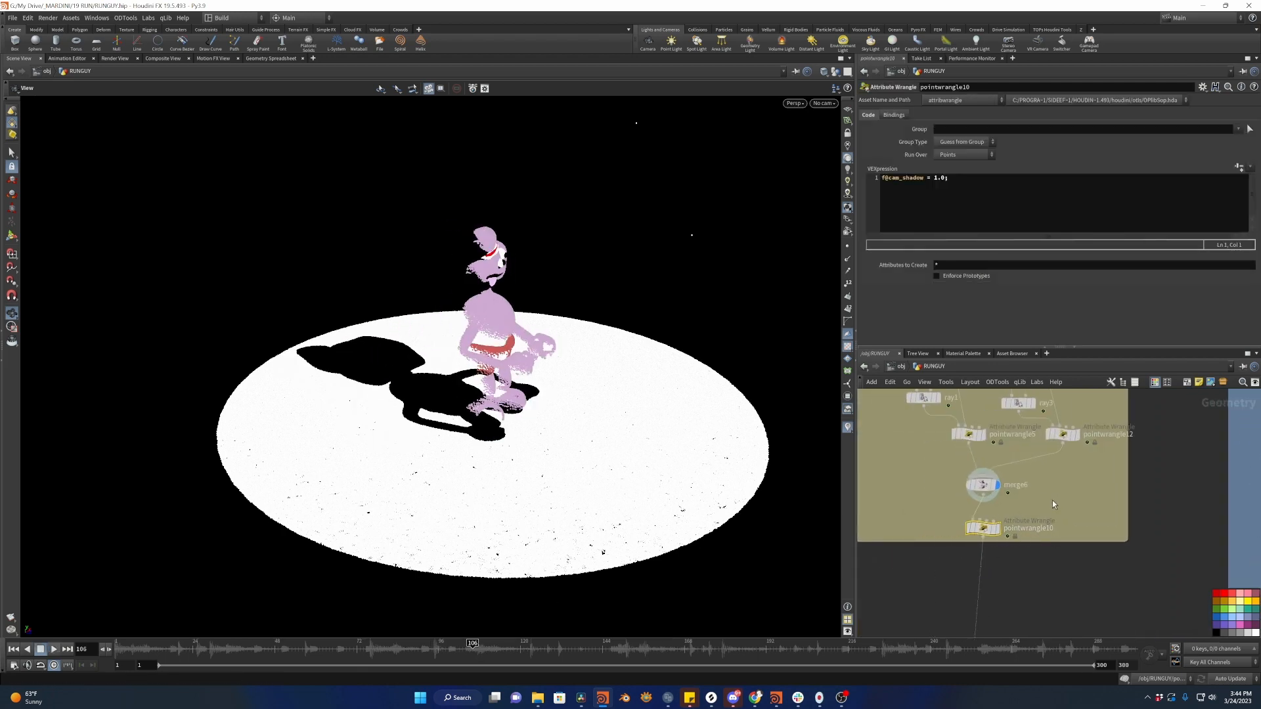
pyautogui.click(996, 528)
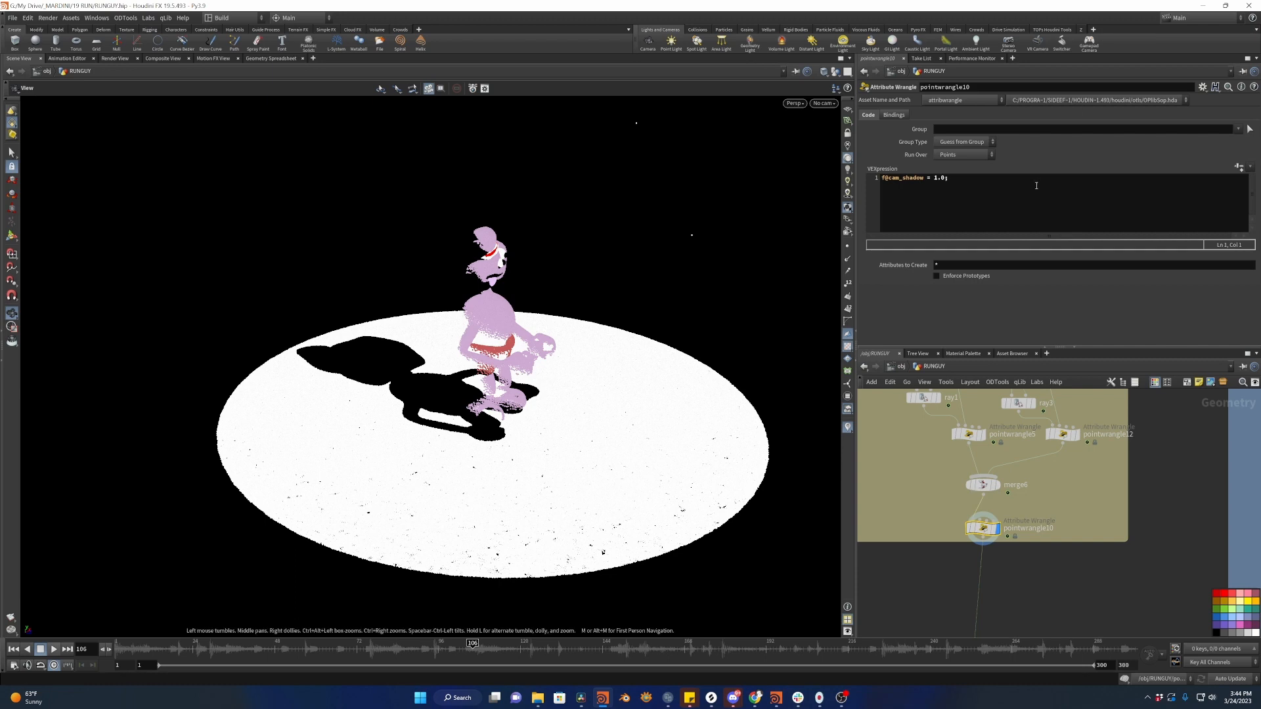
pyautogui.click(1068, 184)
pyautogui.hotkey('ctrl', 'a')
# Follow the network to ray2, display it and show its parameters, then display attribtransfer4.
pyautogui.scroll(-5, 1055, 498)
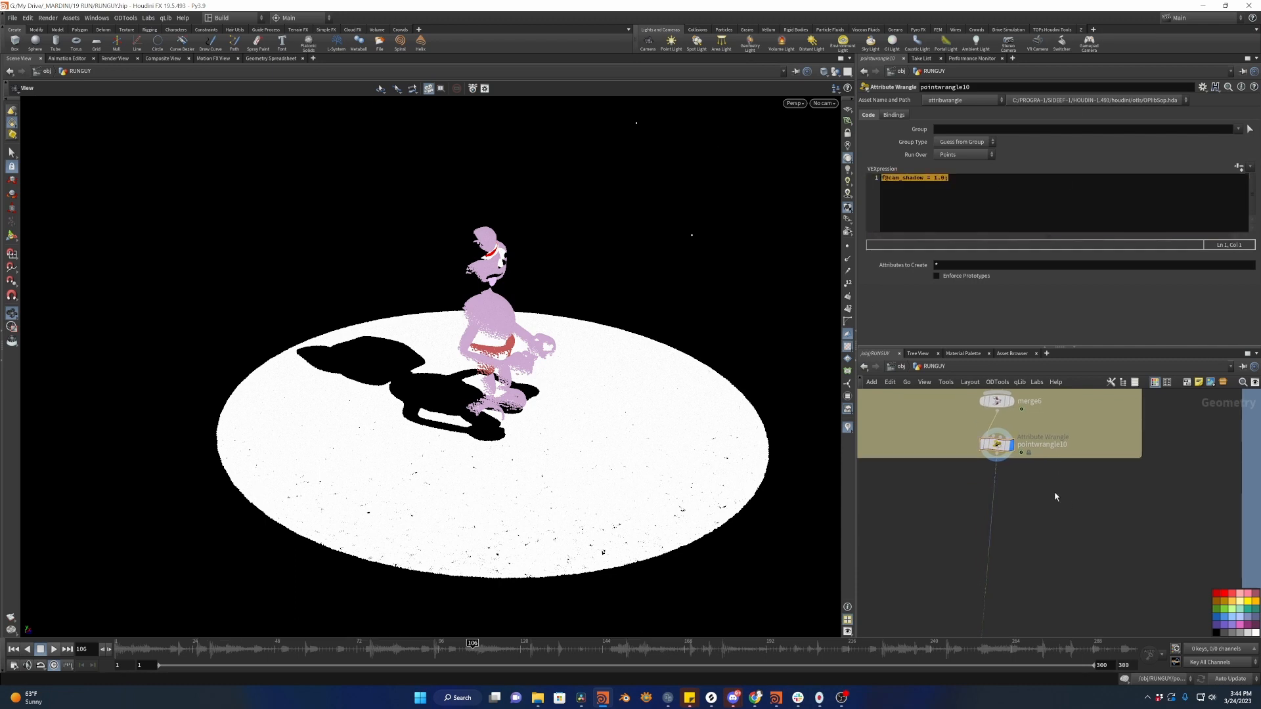
pyautogui.scroll(8, 987, 526)
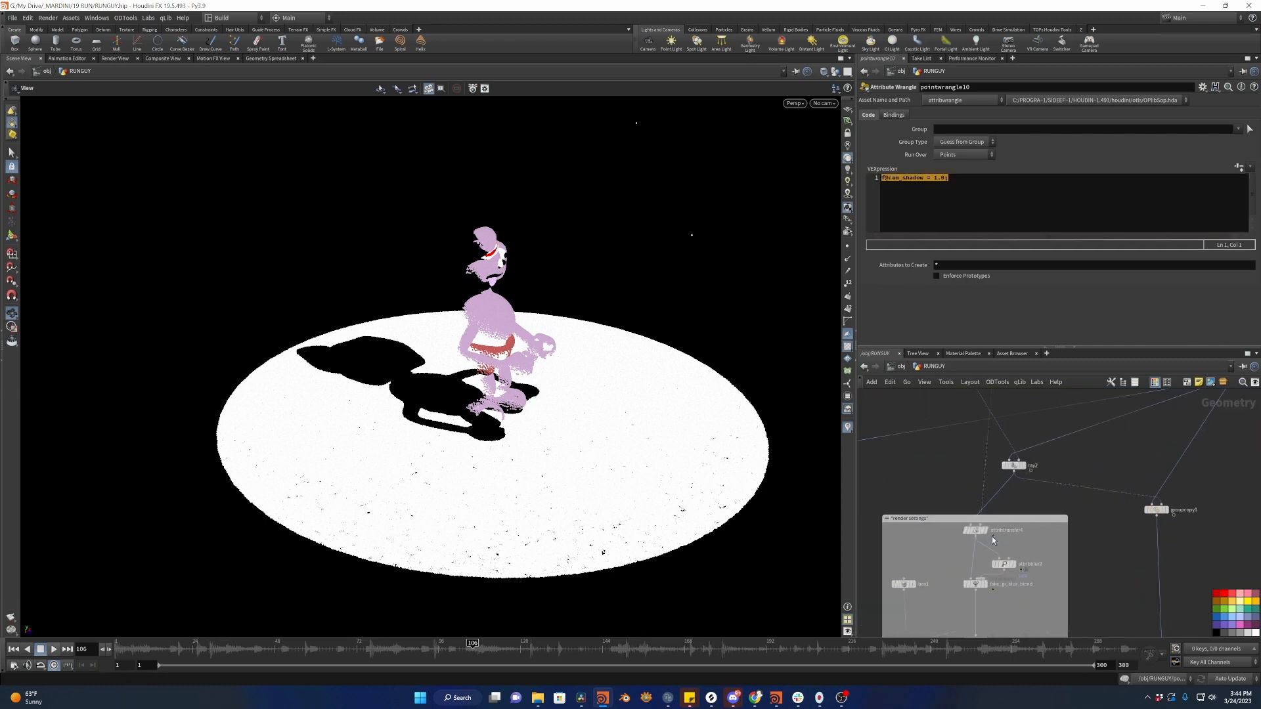
pyautogui.moveTo(987, 519)
pyautogui.moveTo(1026, 467); pyautogui.dragTo(1022, 509, button='middle')
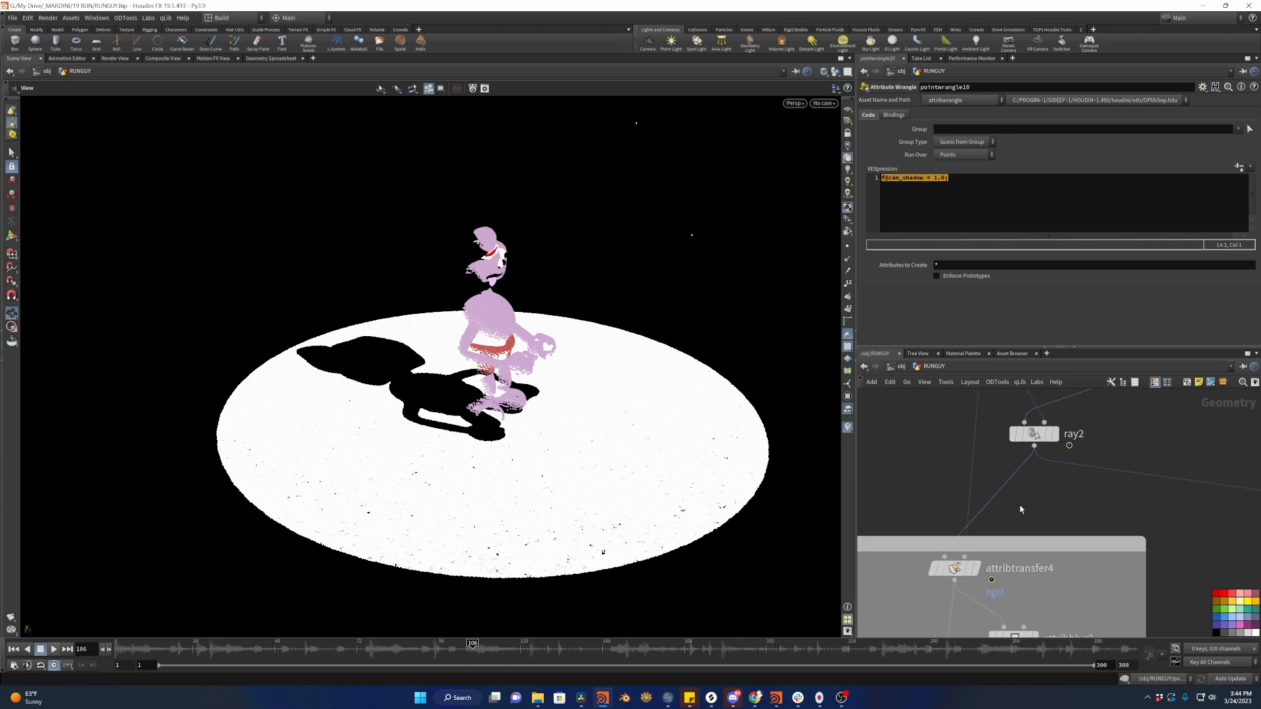
pyautogui.click(1053, 434)
pyautogui.click(1034, 434)
pyautogui.click(975, 568)
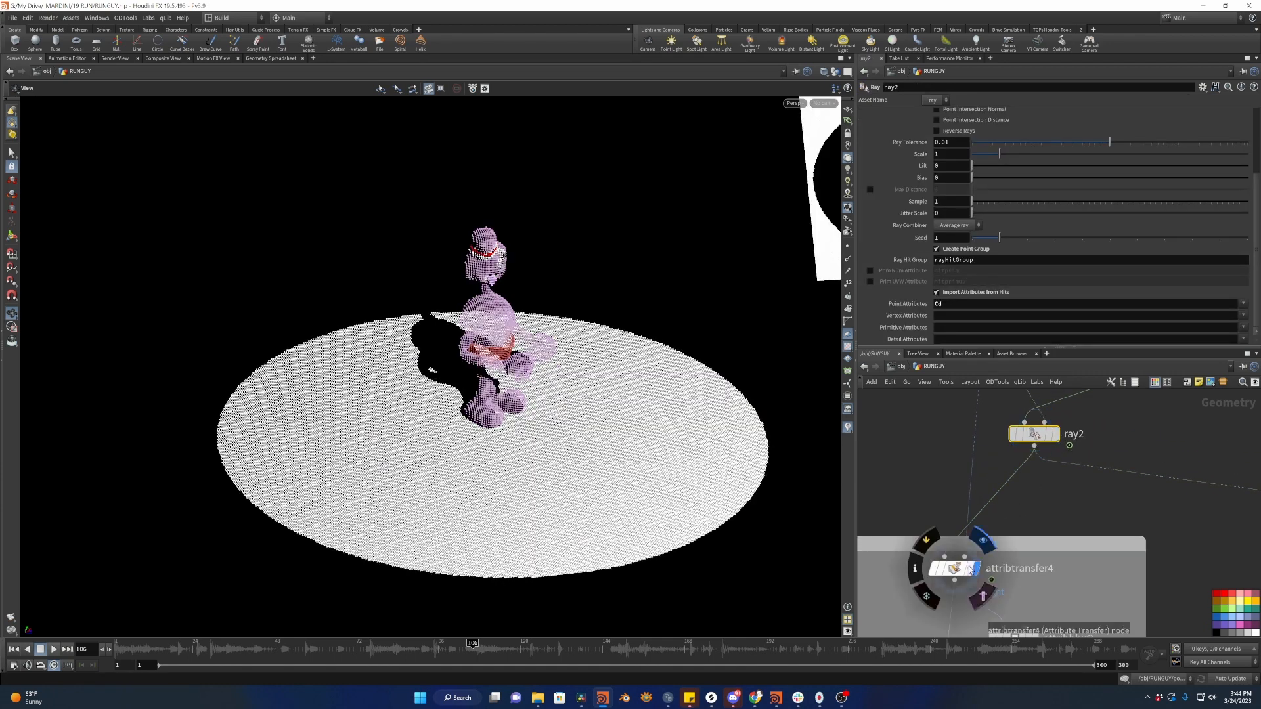
# Show attribtransfer4's transfer conditions and orbit the scene to examine the projected dots.
pyautogui.click(960, 569)
pyautogui.scroll(-8, 1018, 459)
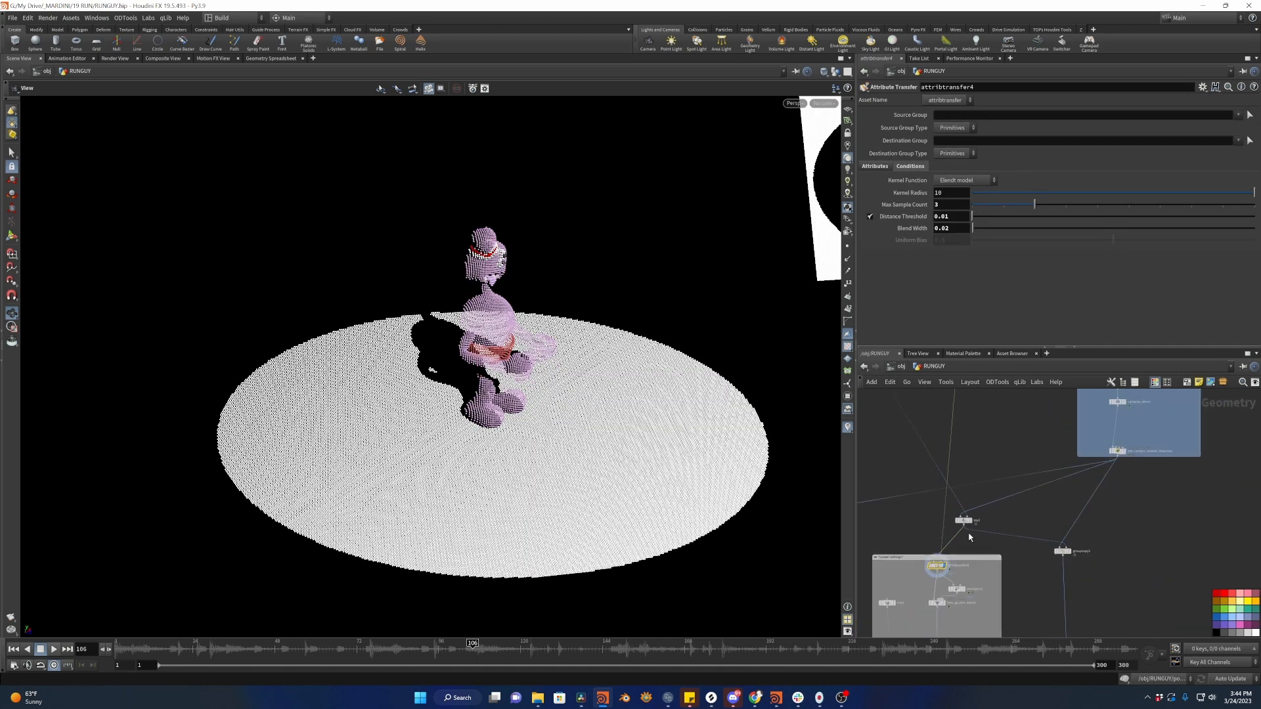
pyautogui.moveTo(1011, 450); pyautogui.dragTo(969, 521, button='middle')
pyautogui.moveTo(460, 309); pyautogui.dragTo(599, 295)
pyautogui.moveTo(599, 295); pyautogui.dragTo(394, 295, button='middle')
pyautogui.moveTo(393, 296); pyautogui.dragTo(155, 285)
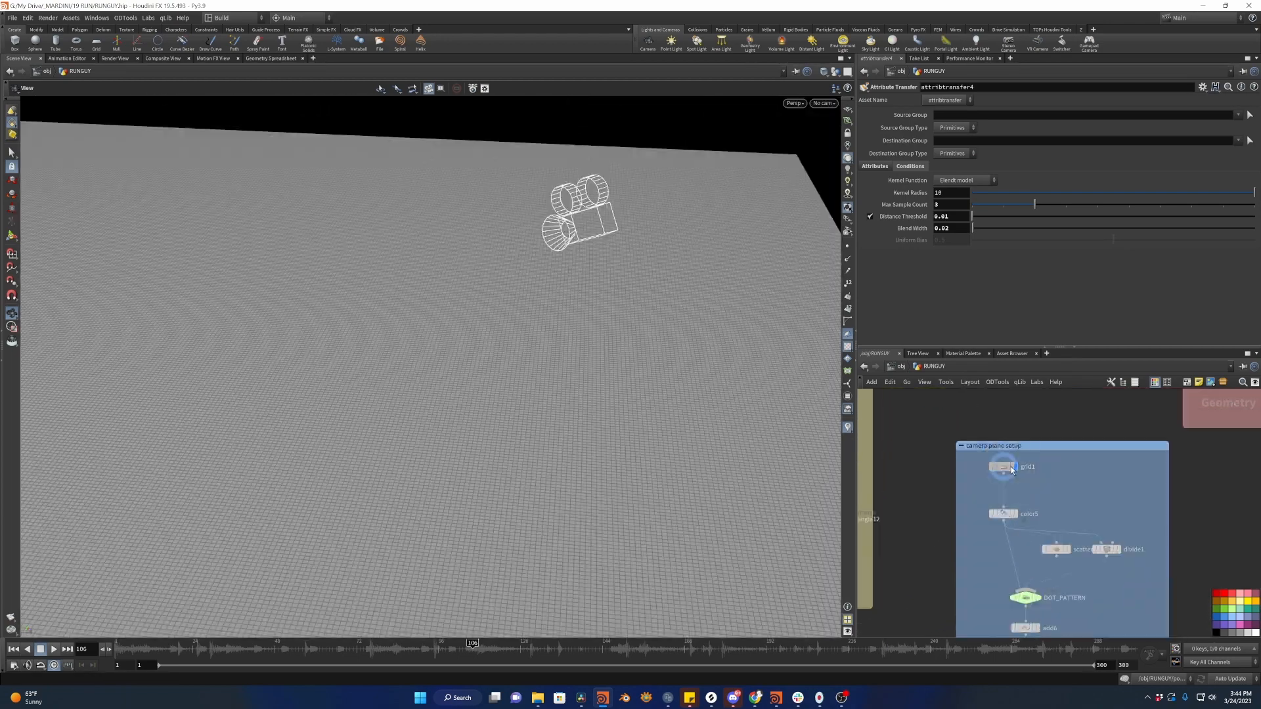
# Step through the camera plane setup from grid1 and color5 to the DOT_PATTERN switch, and display add6.
pyautogui.click(1003, 467)
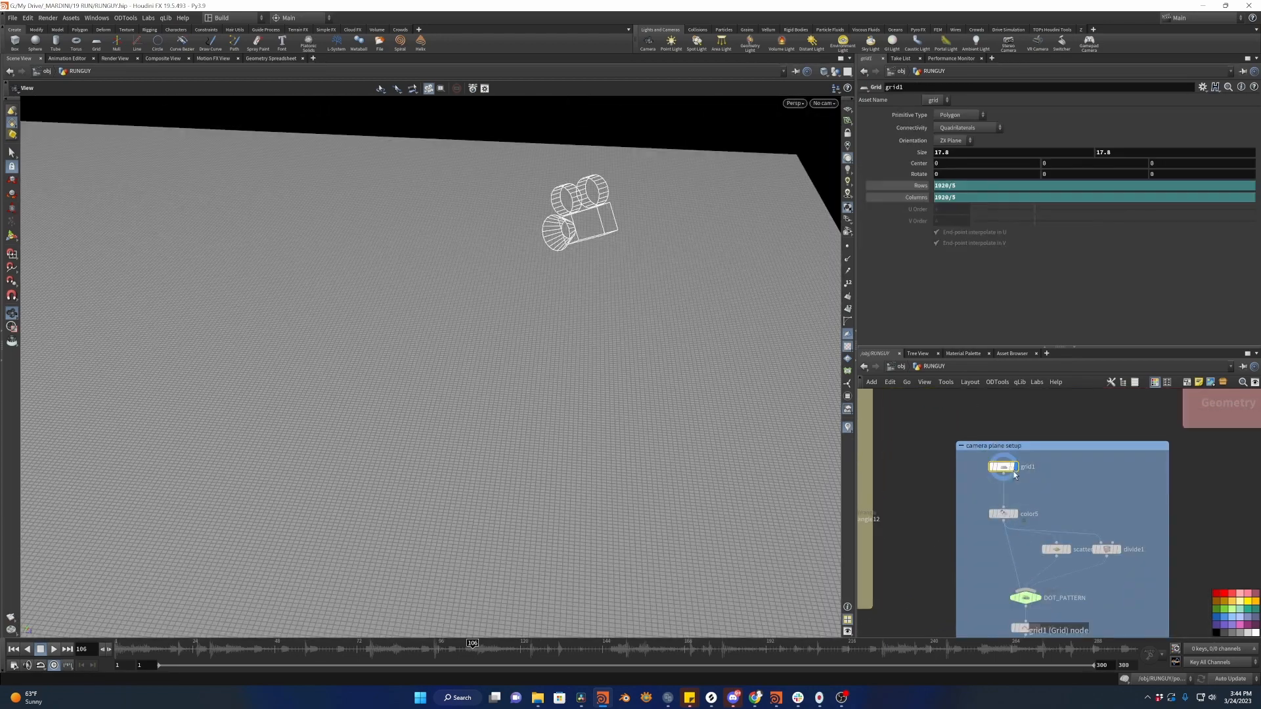
pyautogui.click(1017, 518)
pyautogui.moveTo(1017, 519); pyautogui.dragTo(1021, 444, button='middle')
pyautogui.click(1034, 523)
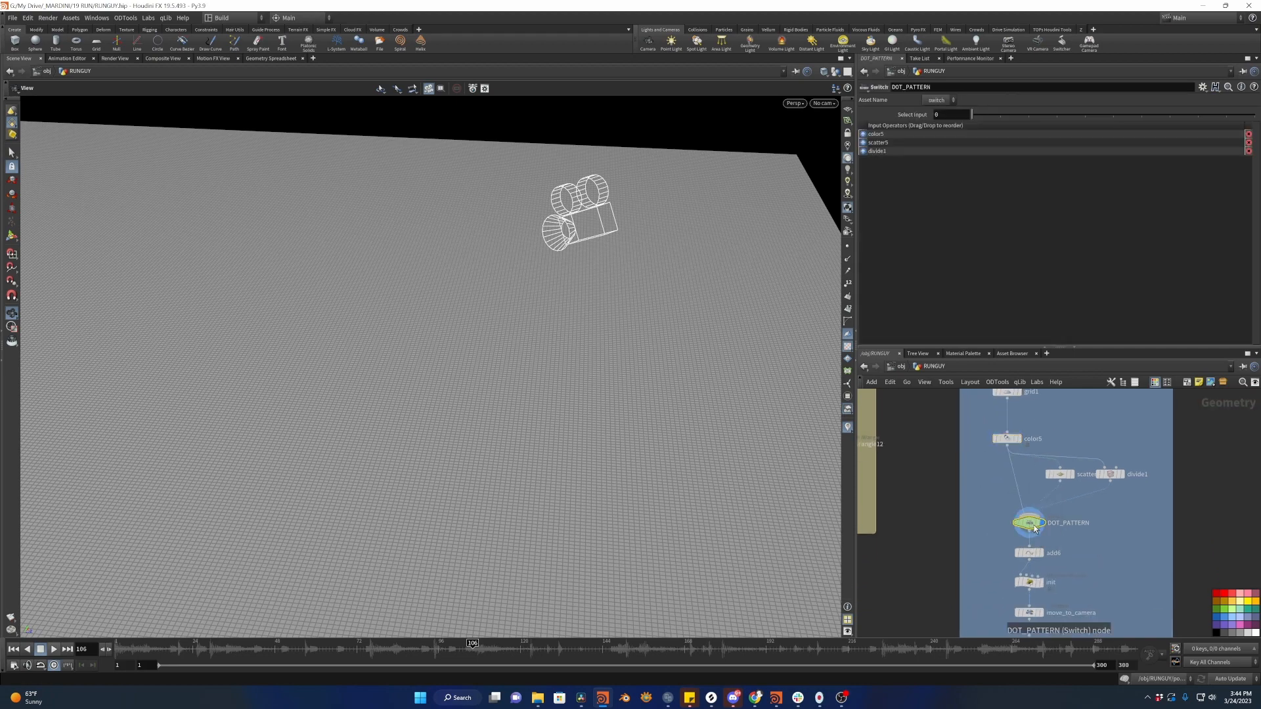
pyautogui.scroll(-2, 1034, 522)
pyautogui.moveTo(1030, 523); pyautogui.dragTo(1036, 468, button='middle')
pyautogui.click(1047, 492)
pyautogui.click(1036, 495)
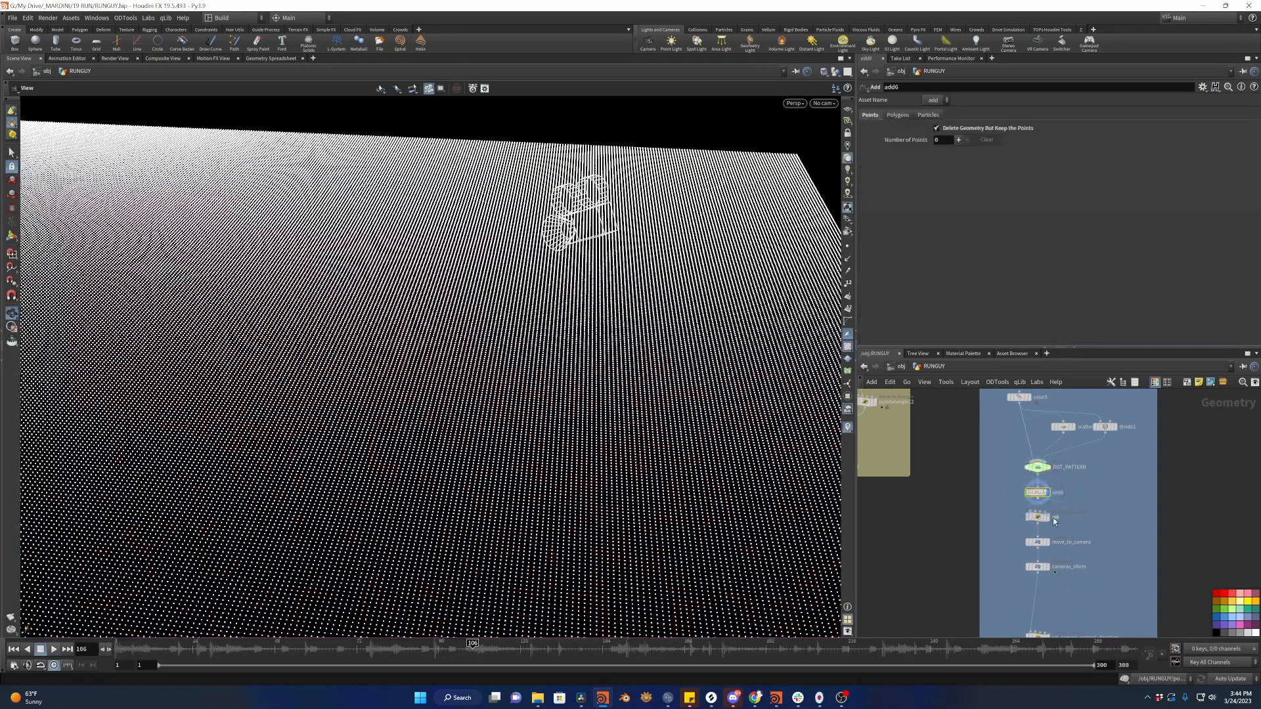
# Display init, then move_to_camera, and examine the small dot plane's position relative to the camera.
pyautogui.click(1044, 518)
pyautogui.moveTo(1093, 527); pyautogui.dragTo(1094, 503, button='middle')
pyautogui.click(1036, 513)
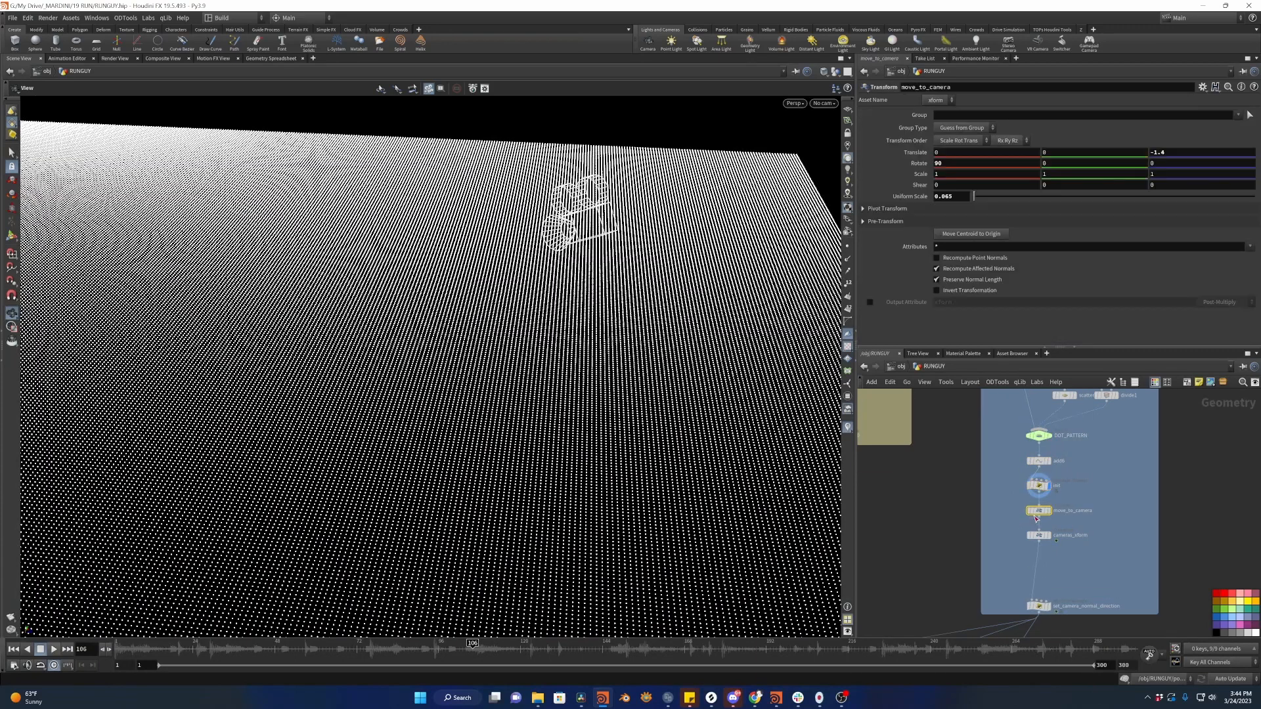
pyautogui.click(1038, 513)
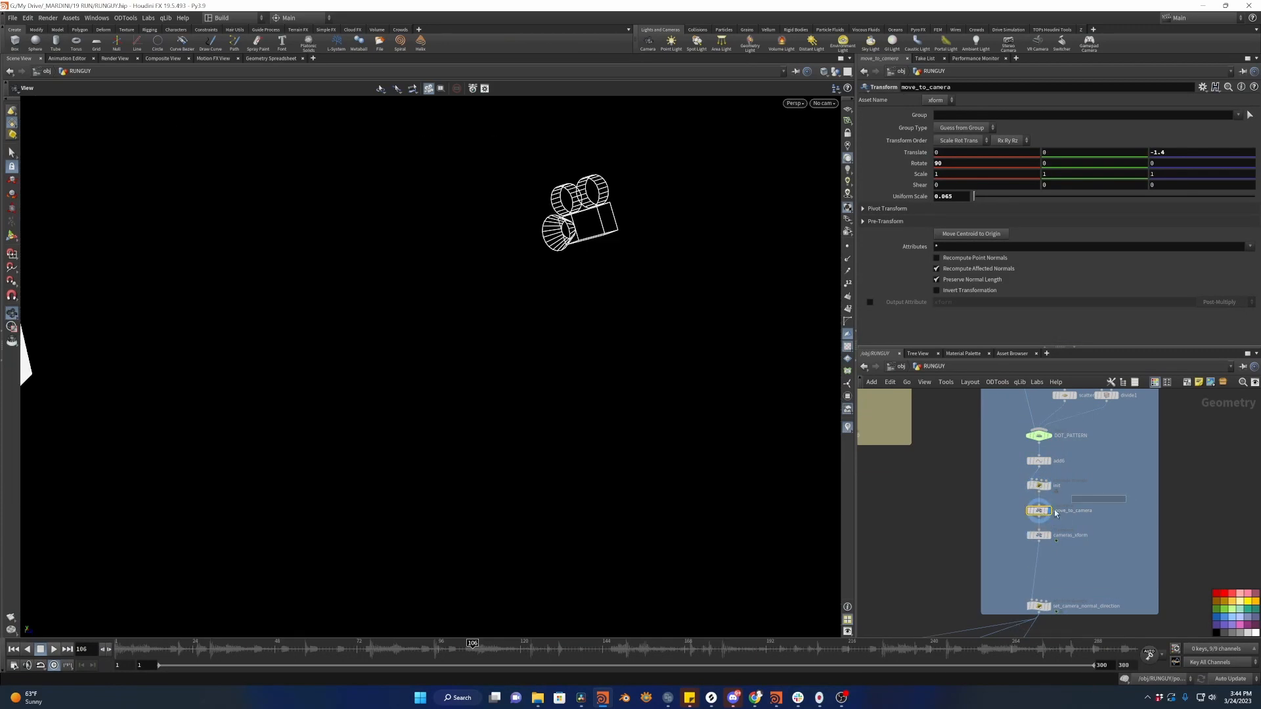
pyautogui.moveTo(585, 225); pyautogui.dragTo(436, 236, button='right')
pyautogui.moveTo(436, 236); pyautogui.dragTo(558, 217)
pyautogui.scroll(3, 1036, 511)
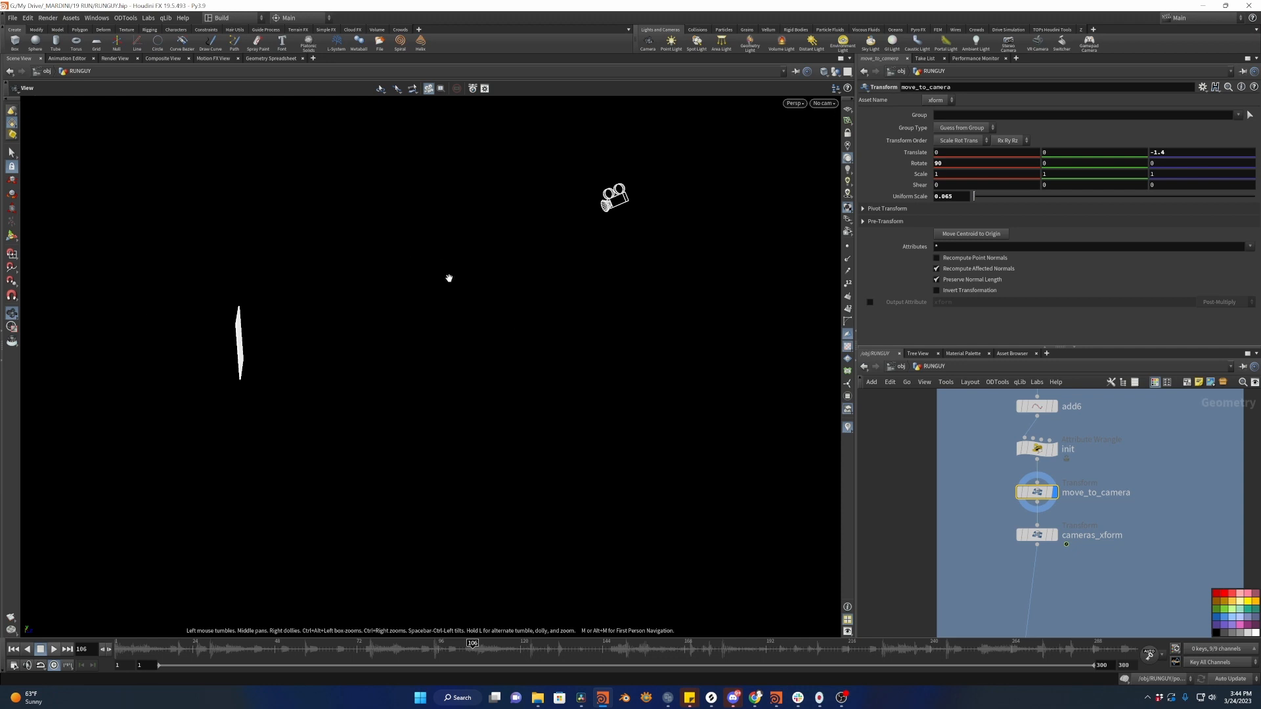
# Display cameras_xform with its cam1 channel references and scrub the timeline to frame 132 to examine the plane following the camera.
pyautogui.click(1055, 535)
pyautogui.click(1041, 534)
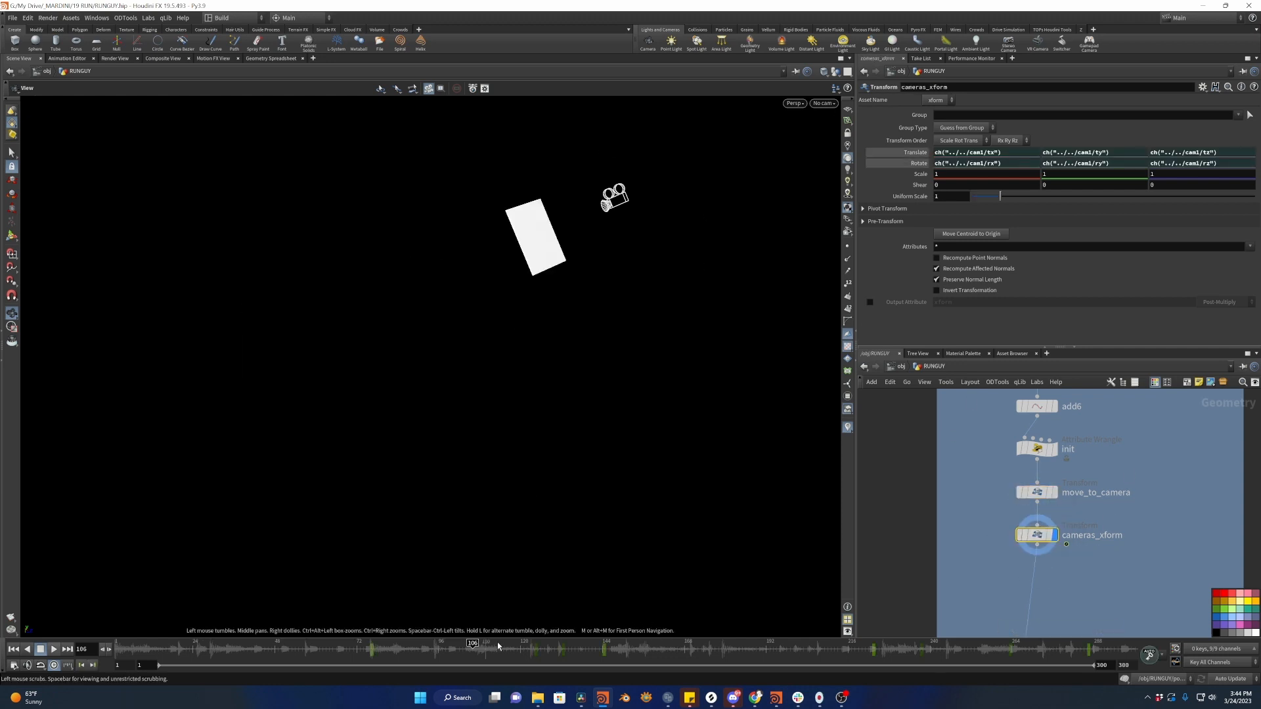
pyautogui.moveTo(501, 646); pyautogui.dragTo(641, 614)
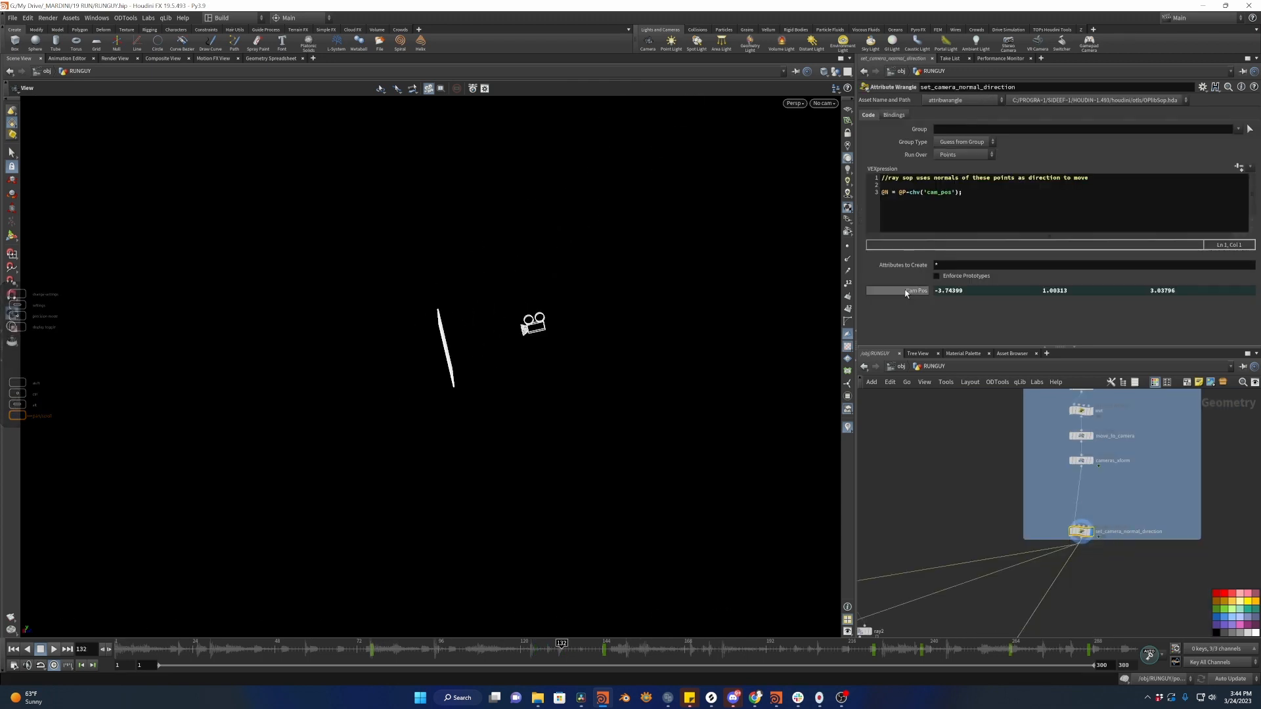
# Review the Cam Pos parameter of set_camera_normal_direction and temporarily show the plane's point normals in the viewport.
pyautogui.click(905, 293)
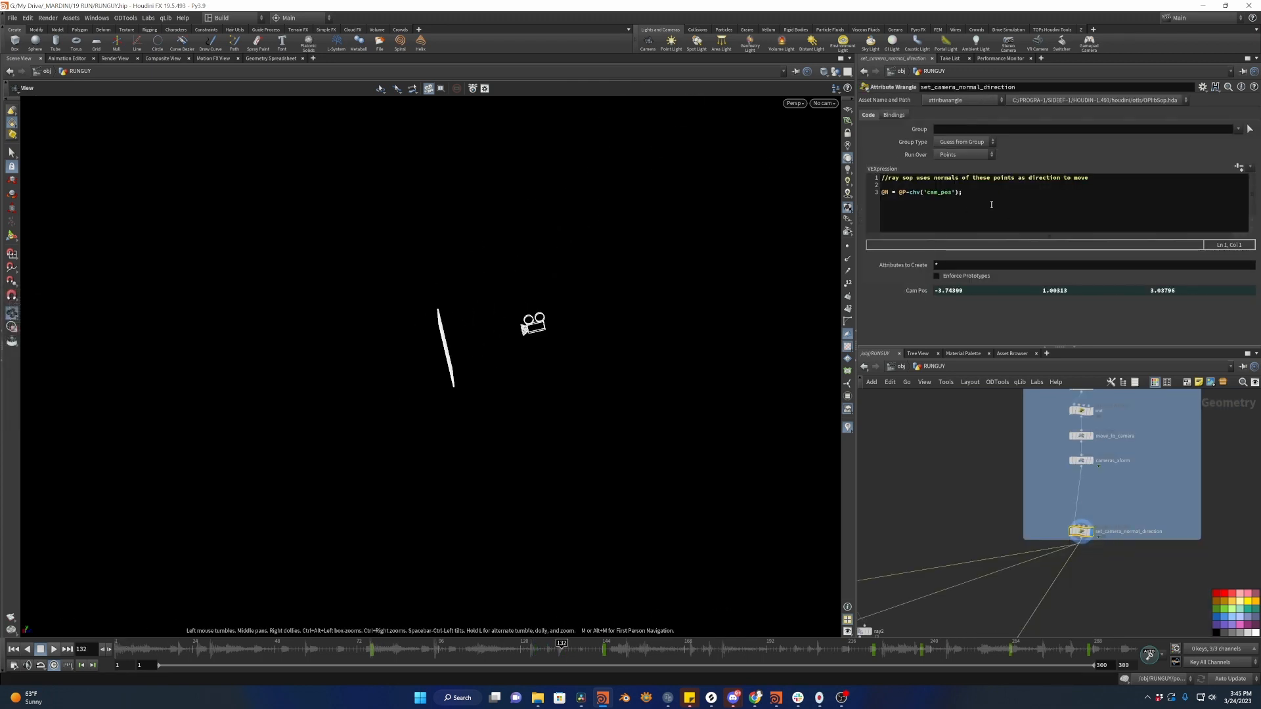
pyautogui.click(847, 271)
pyautogui.moveTo(441, 341); pyautogui.dragTo(557, 327)
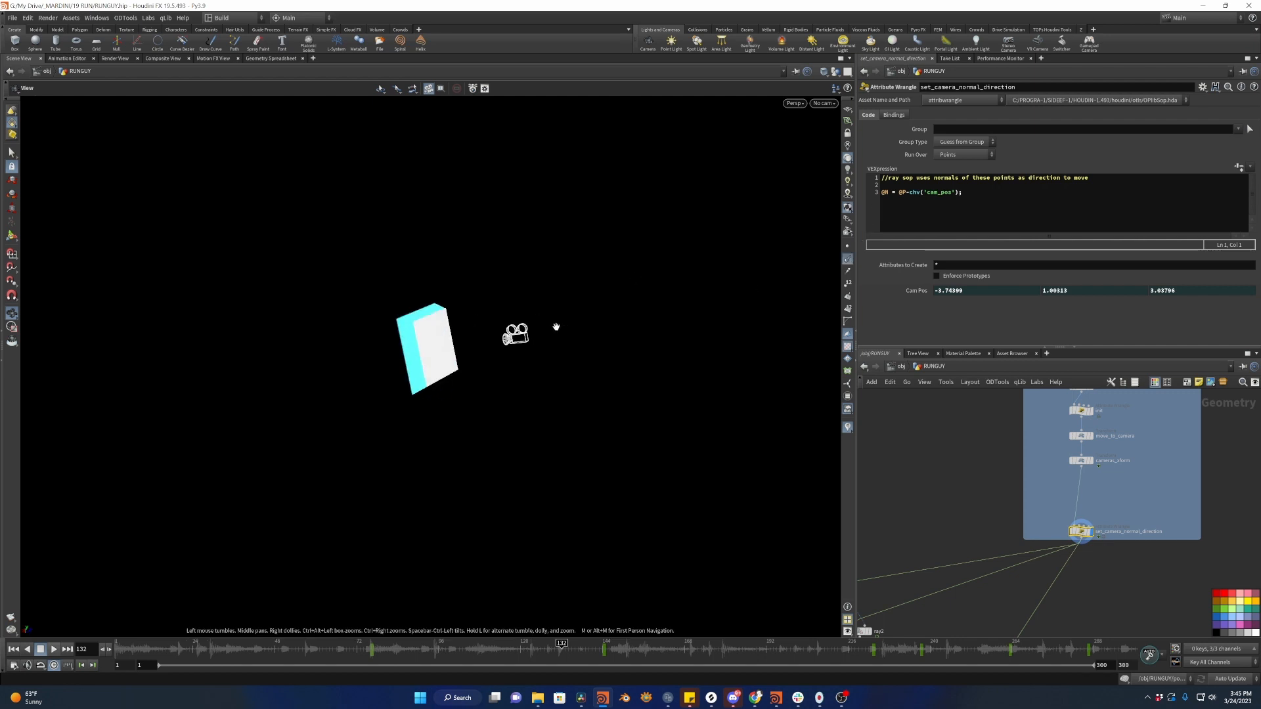
pyautogui.click(848, 263)
# Display ray2 and orbit the scene to examine the points projected from the camera plane onto the character.
pyautogui.scroll(-5, 1157, 456)
pyautogui.scroll(7, 1092, 535)
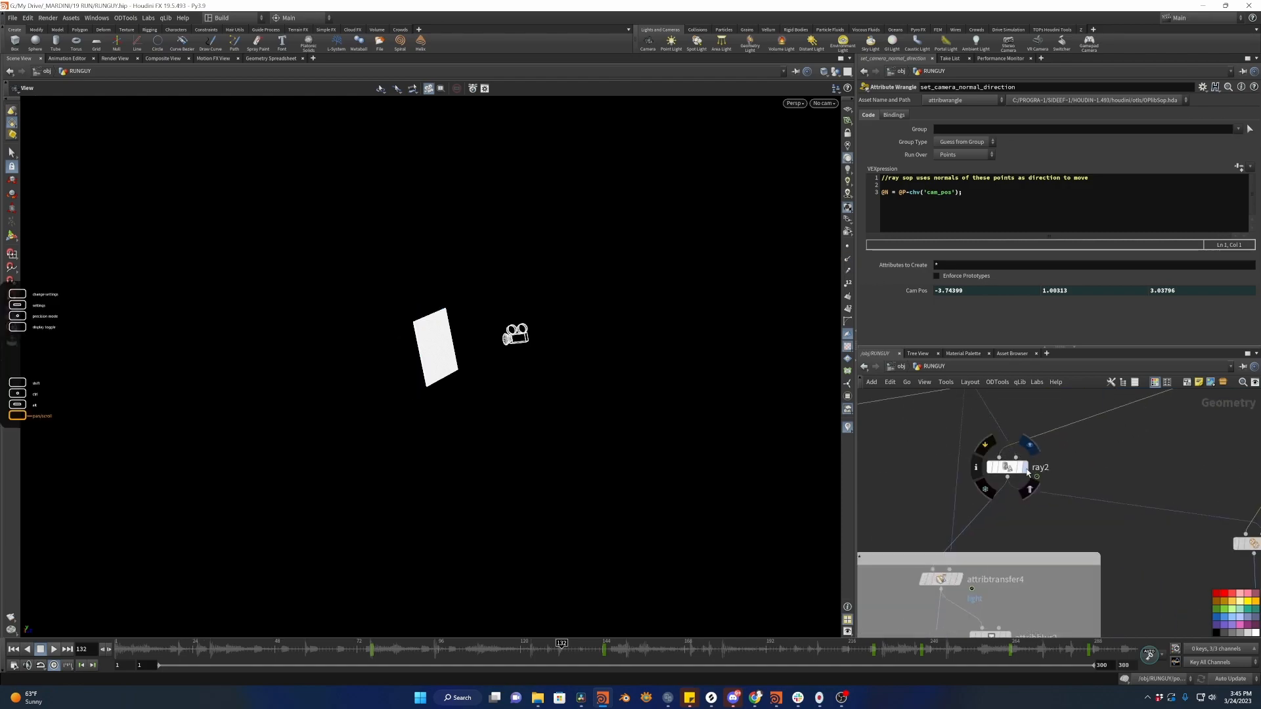
pyautogui.click(1028, 471)
pyautogui.scroll(5, 479, 309)
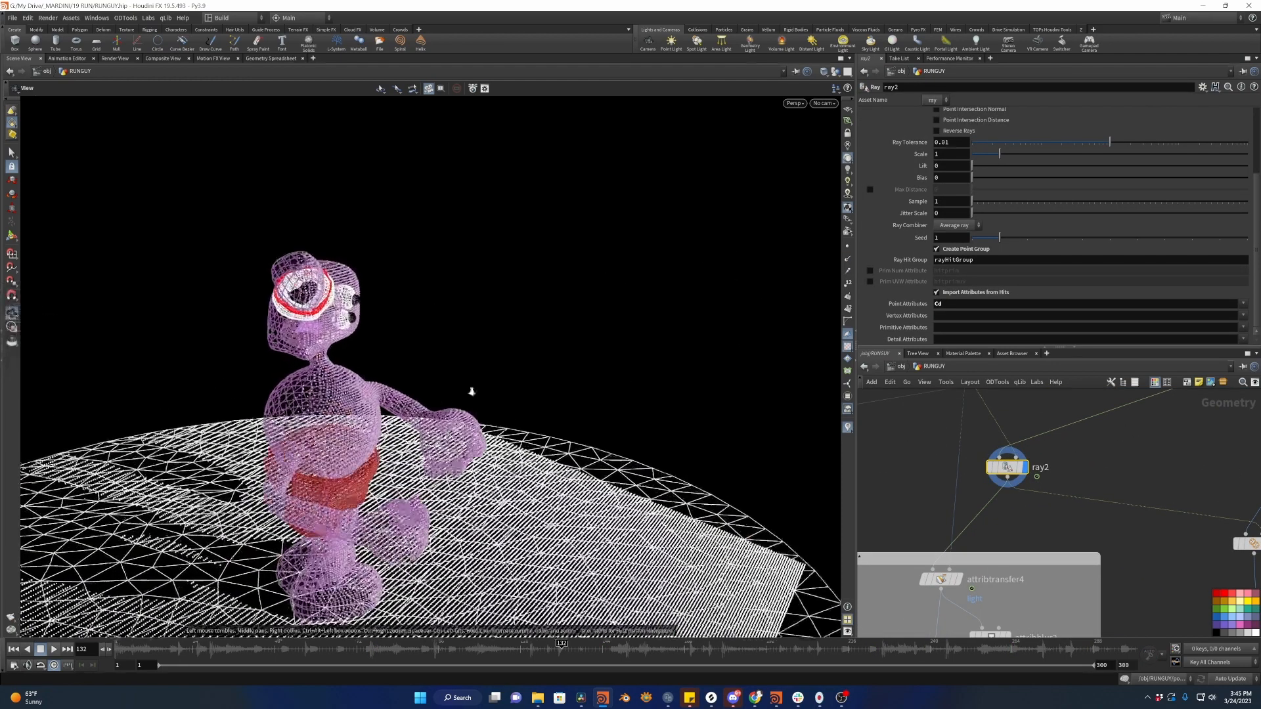
pyautogui.moveTo(471, 391); pyautogui.dragTo(492, 326)
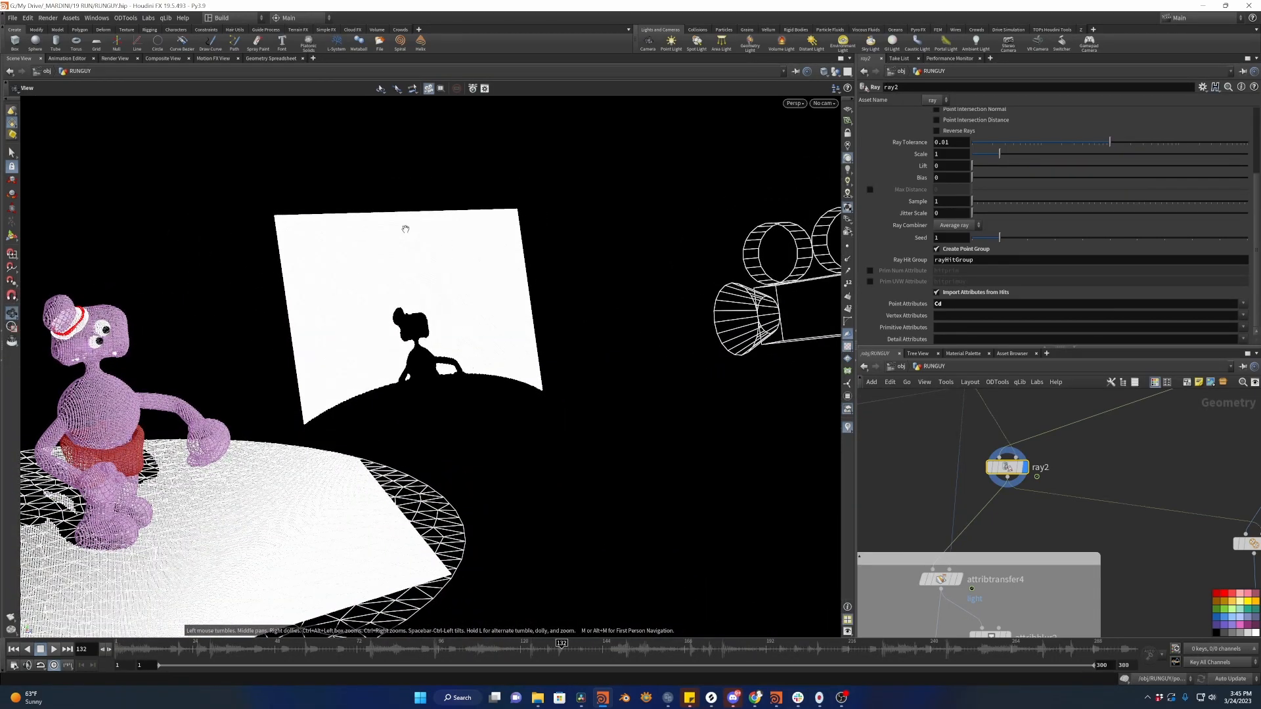
# Review blast1's rayHitGroup settings, display attribtransfer4 and examine the projected points together with the leftover camera plane.
pyautogui.scroll(-5, 1041, 482)
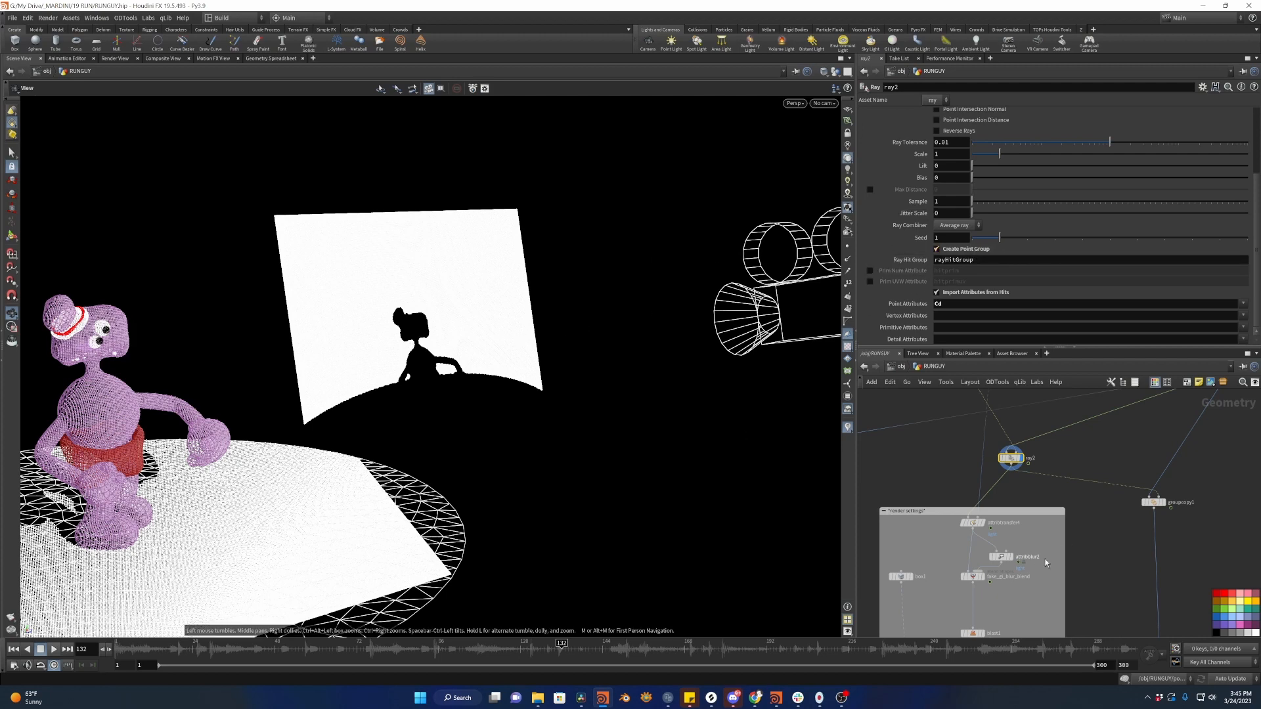
pyautogui.moveTo(1029, 577); pyautogui.dragTo(1040, 529, button='middle')
pyautogui.click(983, 570)
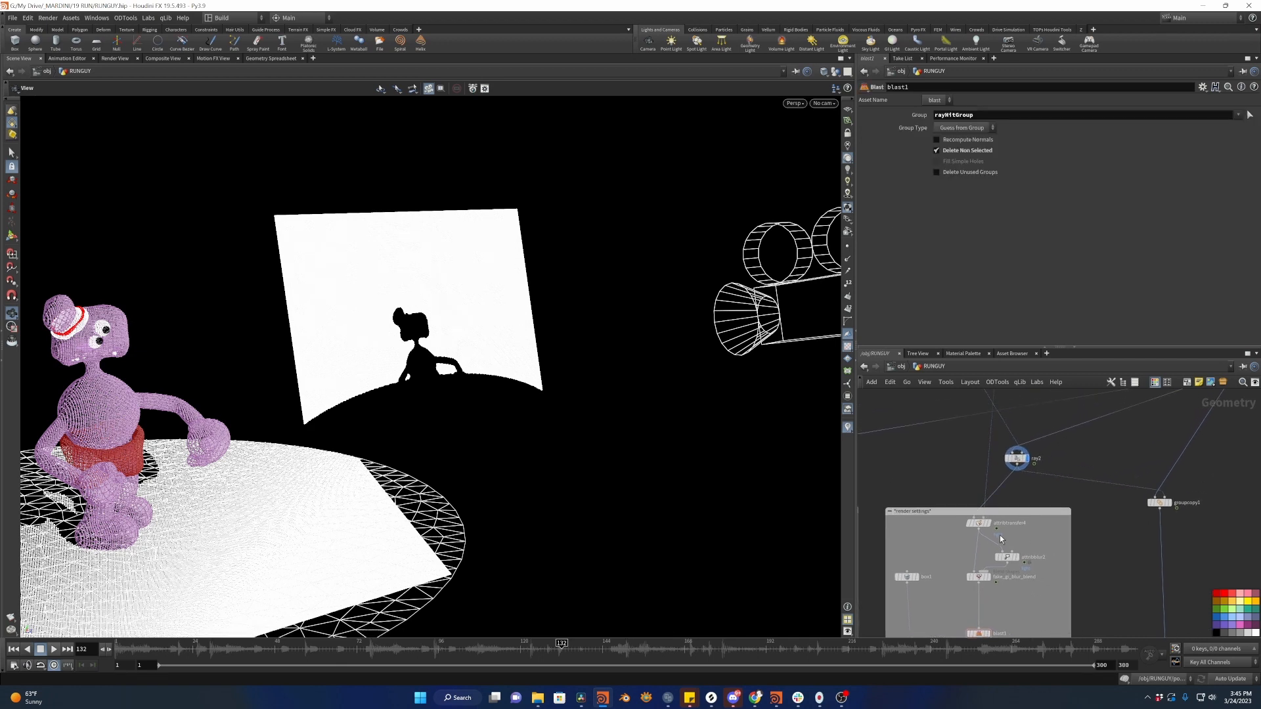
pyautogui.scroll(2, 994, 506)
pyautogui.click(975, 524)
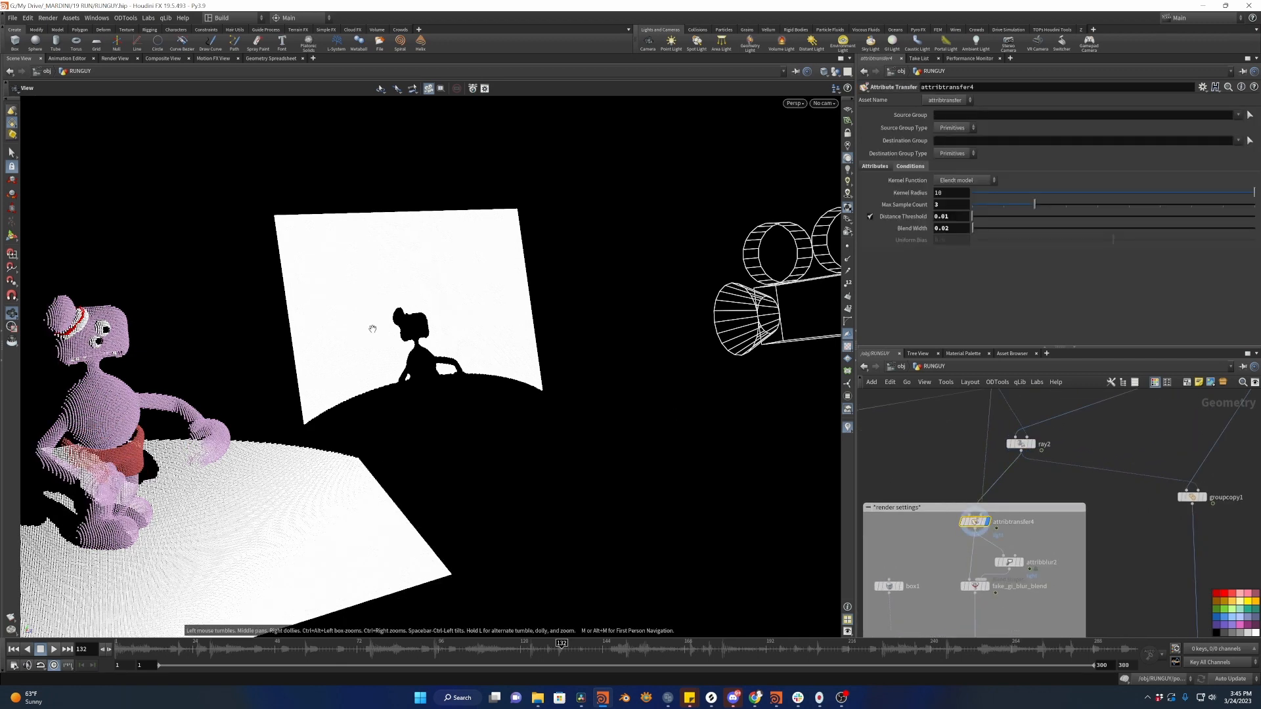
pyautogui.moveTo(368, 326); pyautogui.dragTo(366, 363)
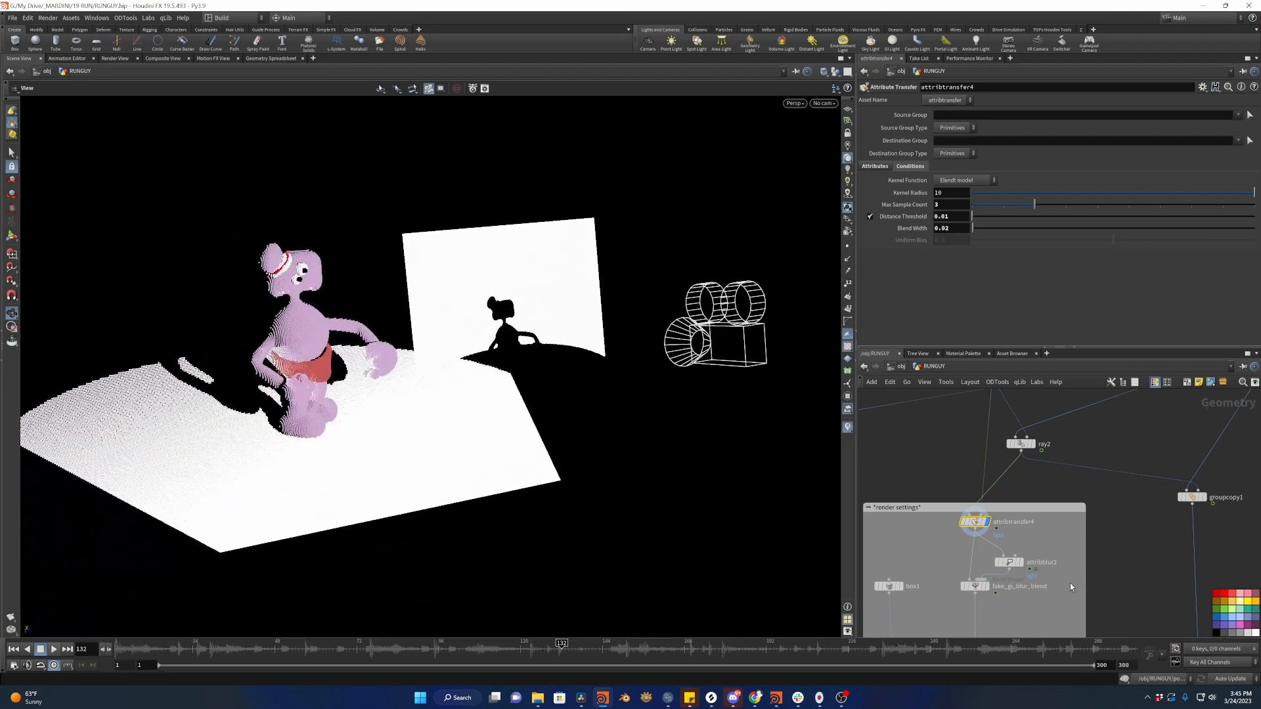
# Display fake_gi_blur_blend and adjust its blend1 weight to 0.543.
pyautogui.moveTo(978, 587); pyautogui.dragTo(994, 479, button='middle')
pyautogui.click(992, 478)
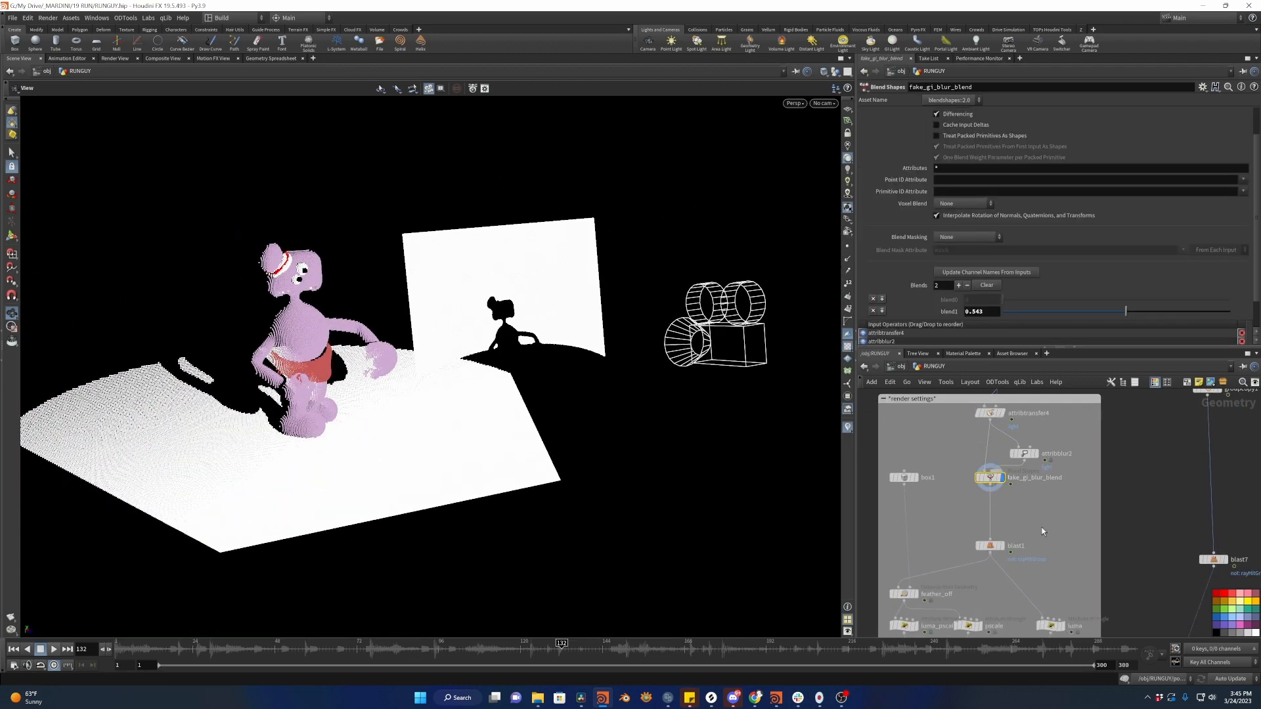
pyautogui.moveTo(1064, 311); pyautogui.dragTo(1125, 313)
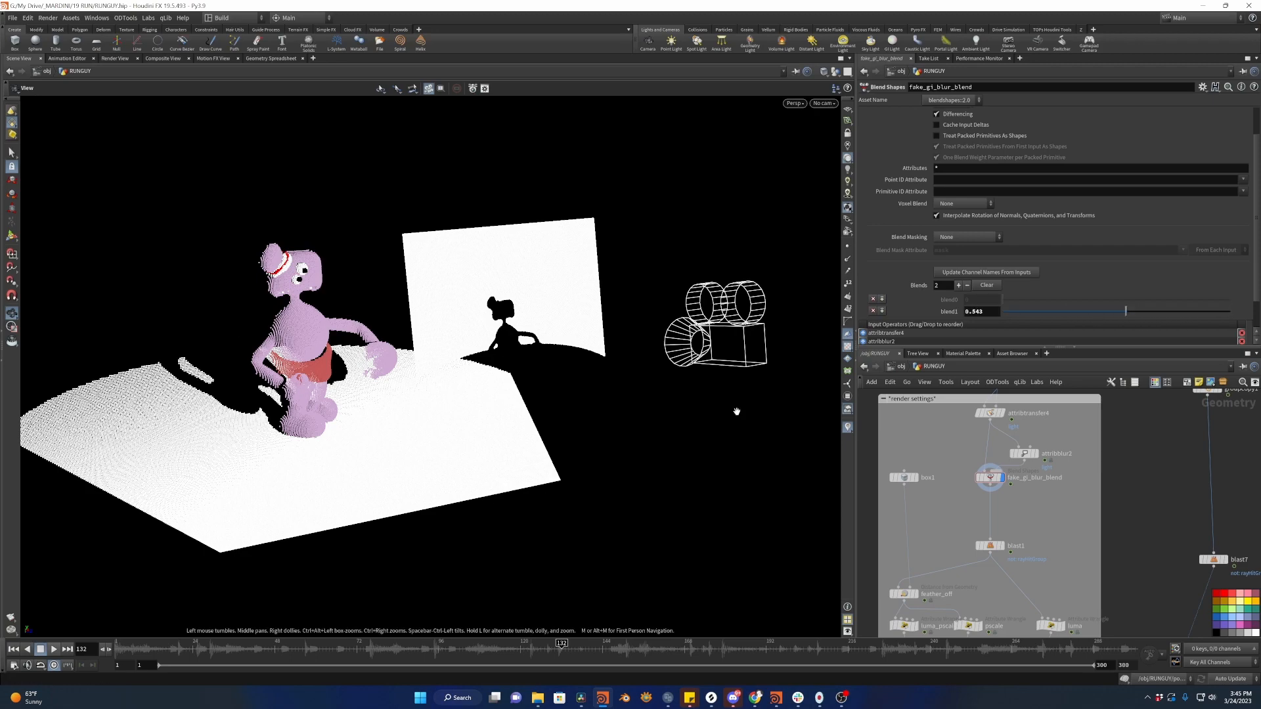
# Look through cam1 and set the viewport to display particles as discs.
pyautogui.click(823, 103)
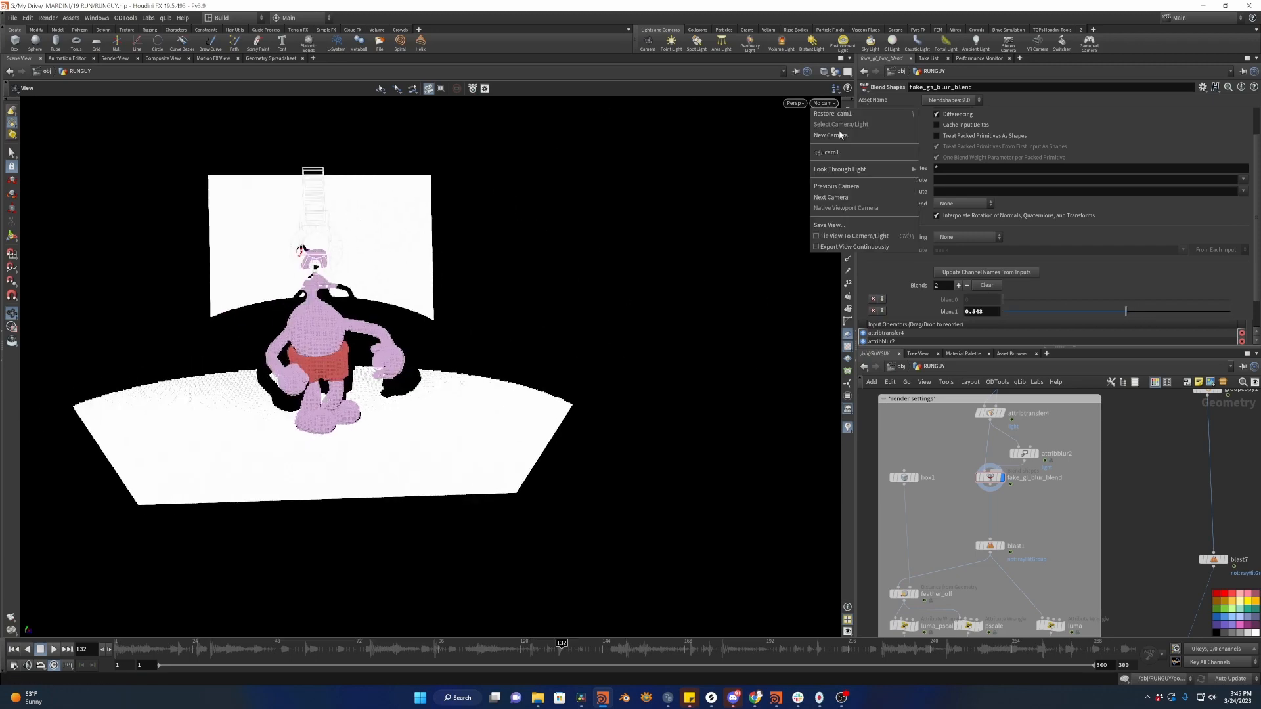
pyautogui.click(870, 154)
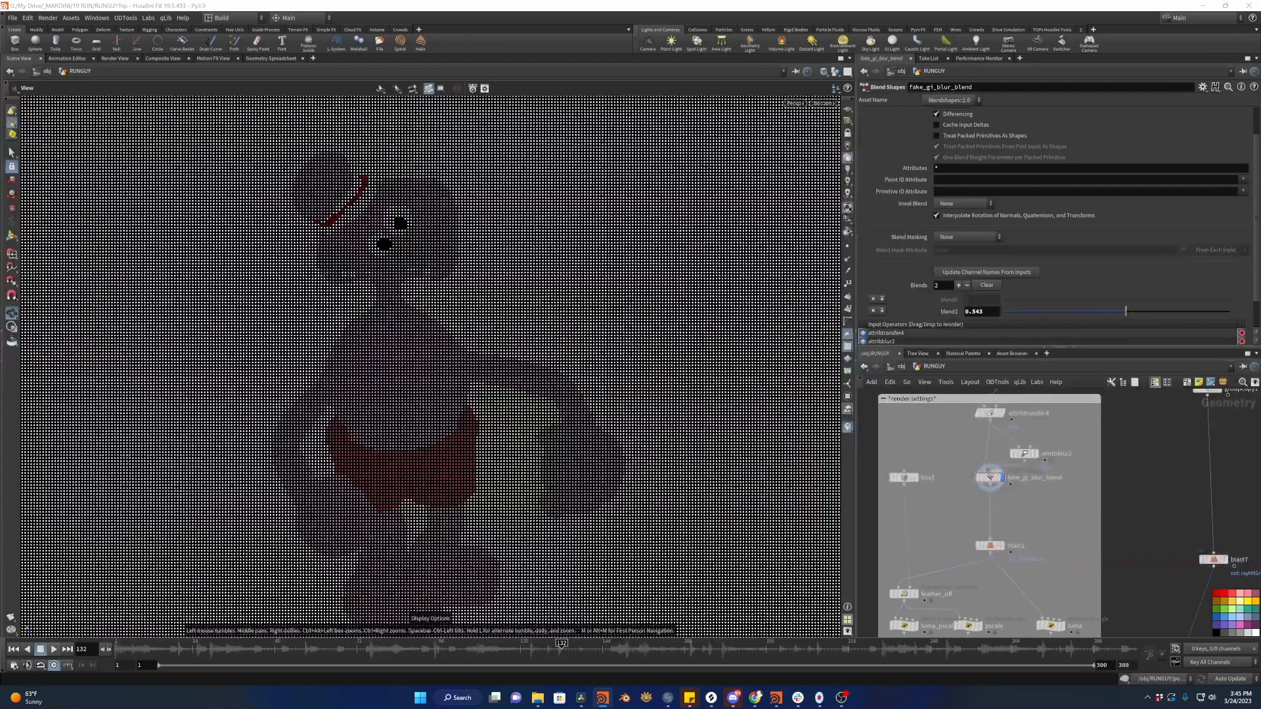
pyautogui.press('d')
pyautogui.click(542, 297)
pyautogui.click(548, 344)
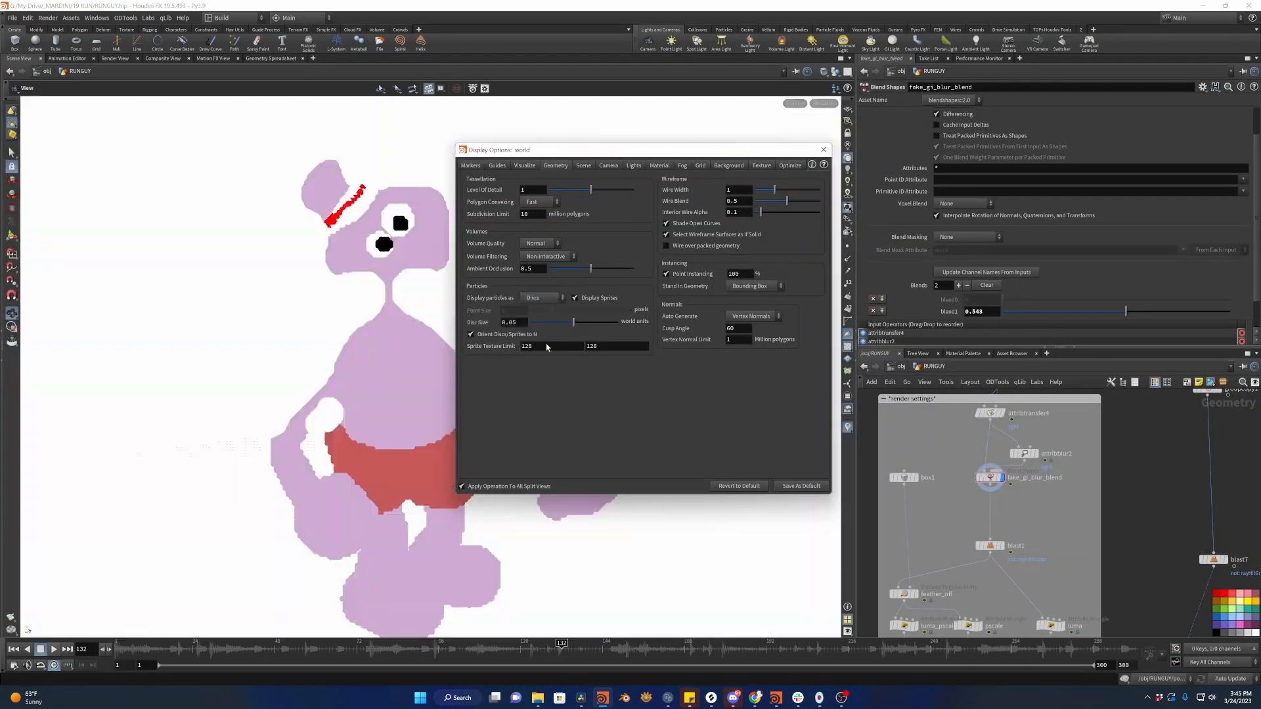
pyautogui.click(823, 149)
# Follow the render settings branch down to RENDERING_MODE_SWITCH and display it.
pyautogui.moveTo(1111, 479); pyautogui.dragTo(1073, 394, button='middle')
pyautogui.scroll(-2, 1044, 460)
pyautogui.scroll(2, 1011, 522)
pyautogui.click(939, 628)
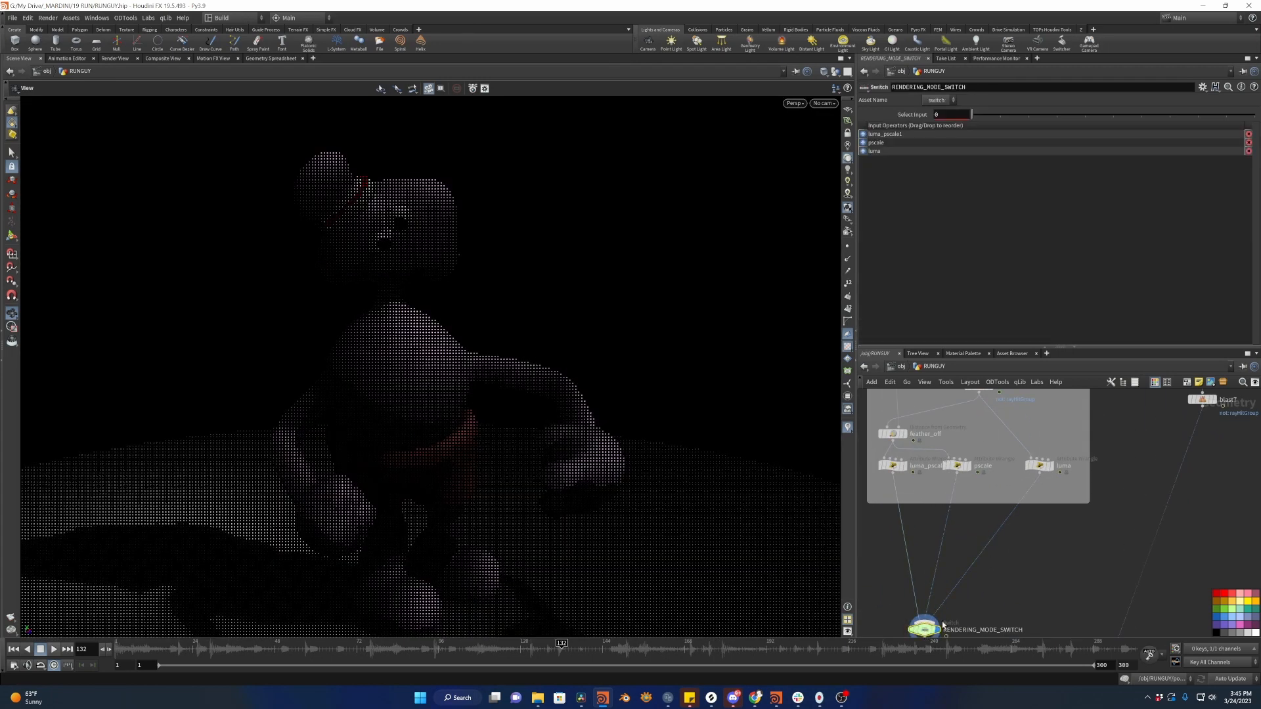
# Set the blend1 weight of fake_gi_blur_blend to 0.
pyautogui.scroll(-4, 967, 453)
pyautogui.moveTo(998, 397); pyautogui.dragTo(999, 474, button='middle')
pyautogui.scroll(3, 999, 472)
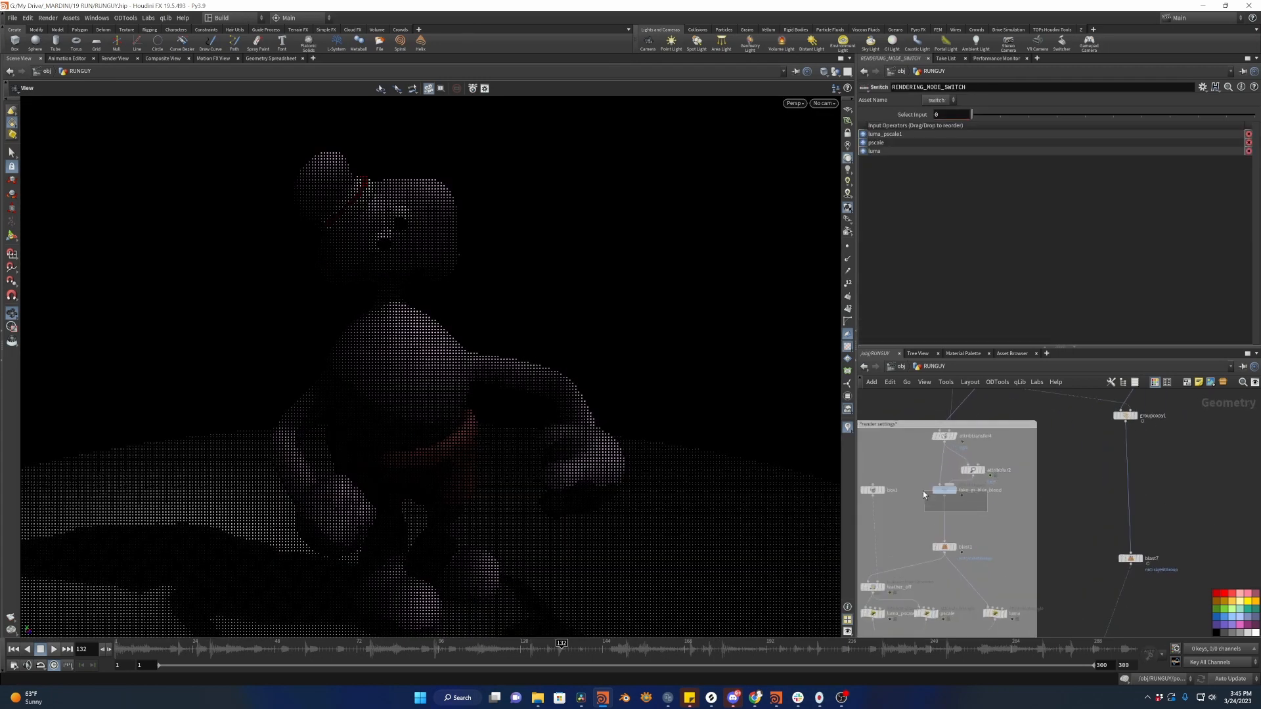
pyautogui.click(941, 490)
pyautogui.moveTo(1041, 312); pyautogui.dragTo(808, 306)
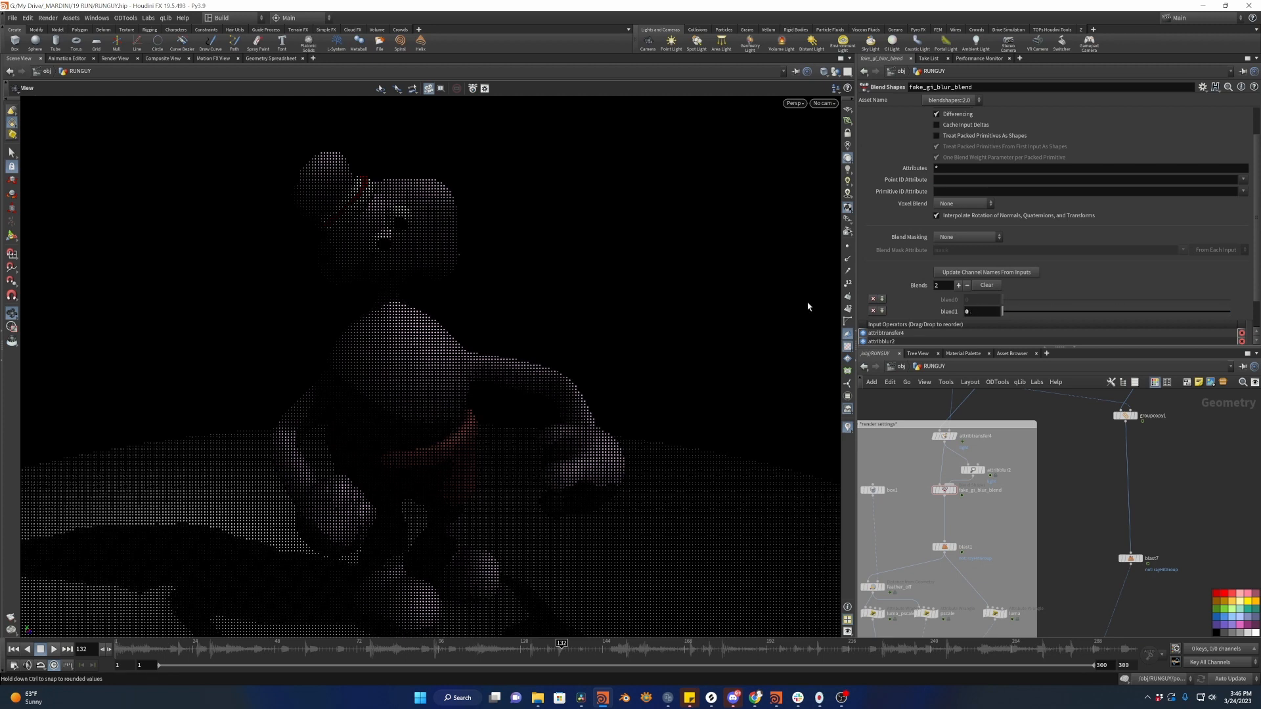
# Show the blur settings of the attribblur2 node and look through cam1 again.
pyautogui.click(972, 470)
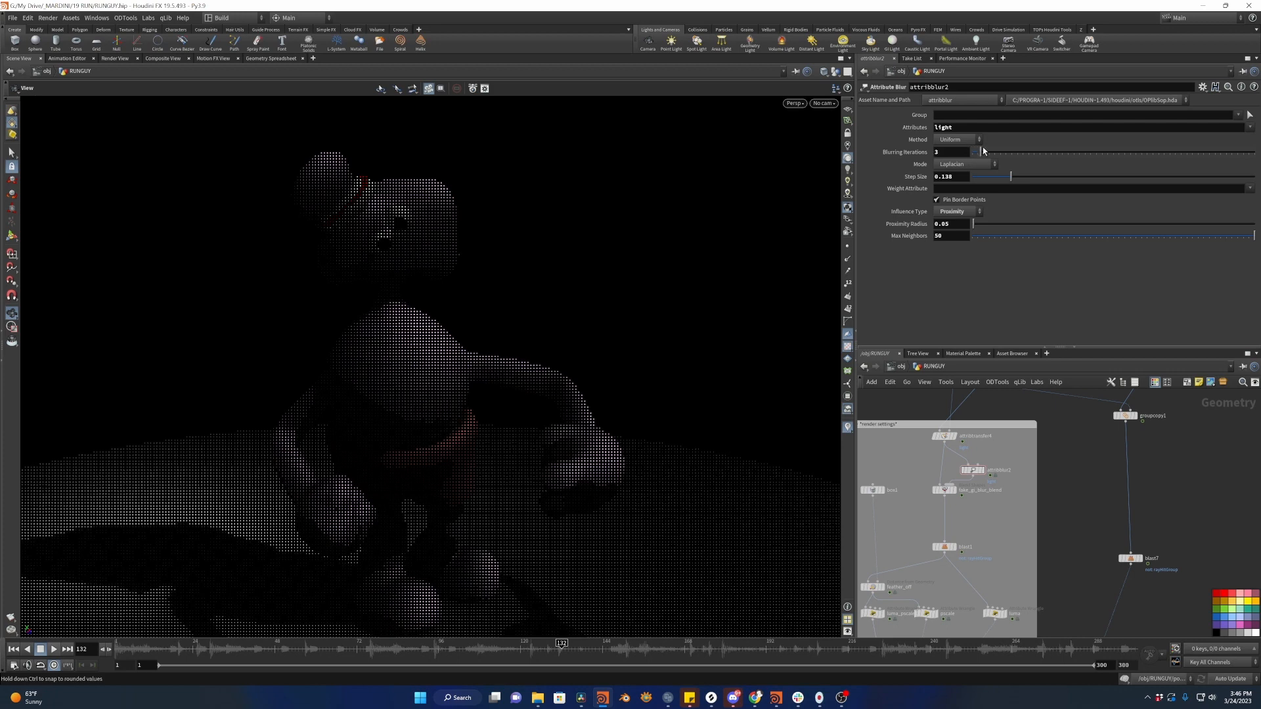
pyautogui.click(824, 103)
pyautogui.click(852, 153)
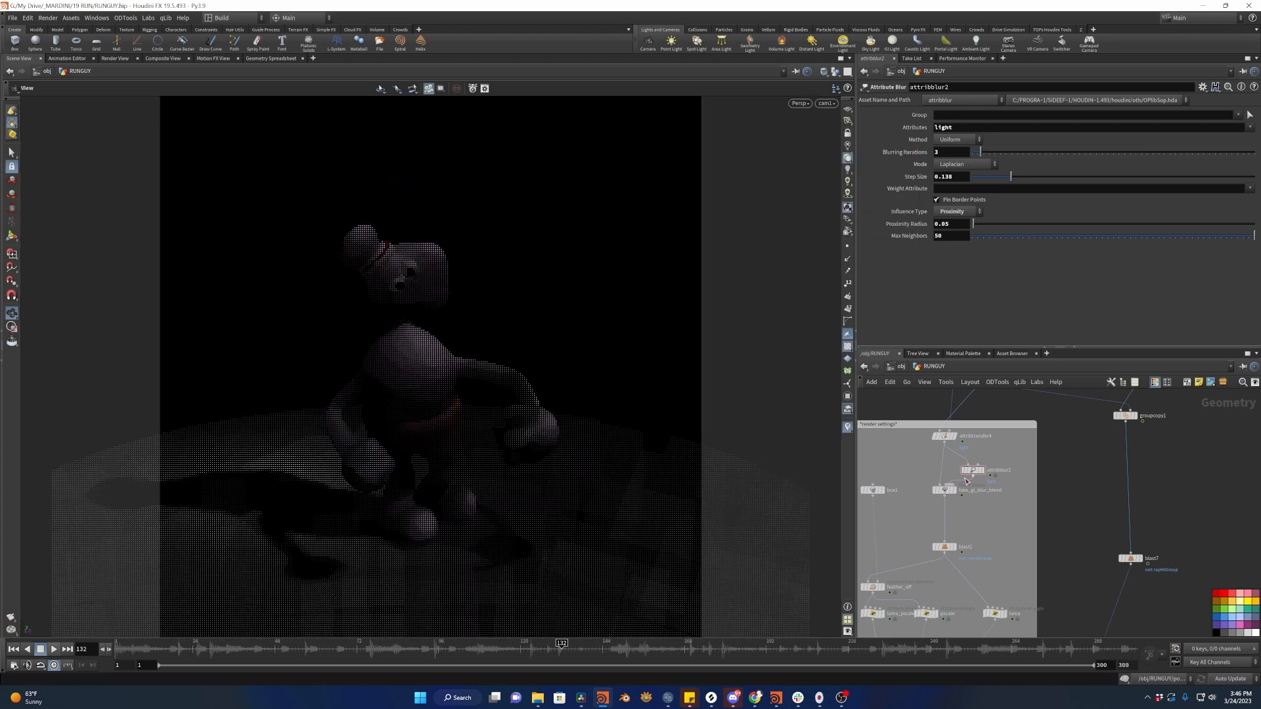
# Follow the network down to attribcopy2 and display it to view the bright dot rendering.
pyautogui.scroll(-5, 967, 401)
pyautogui.scroll(3, 961, 498)
pyautogui.moveTo(959, 518); pyautogui.dragTo(902, 460, button='middle')
pyautogui.scroll(2, 965, 473)
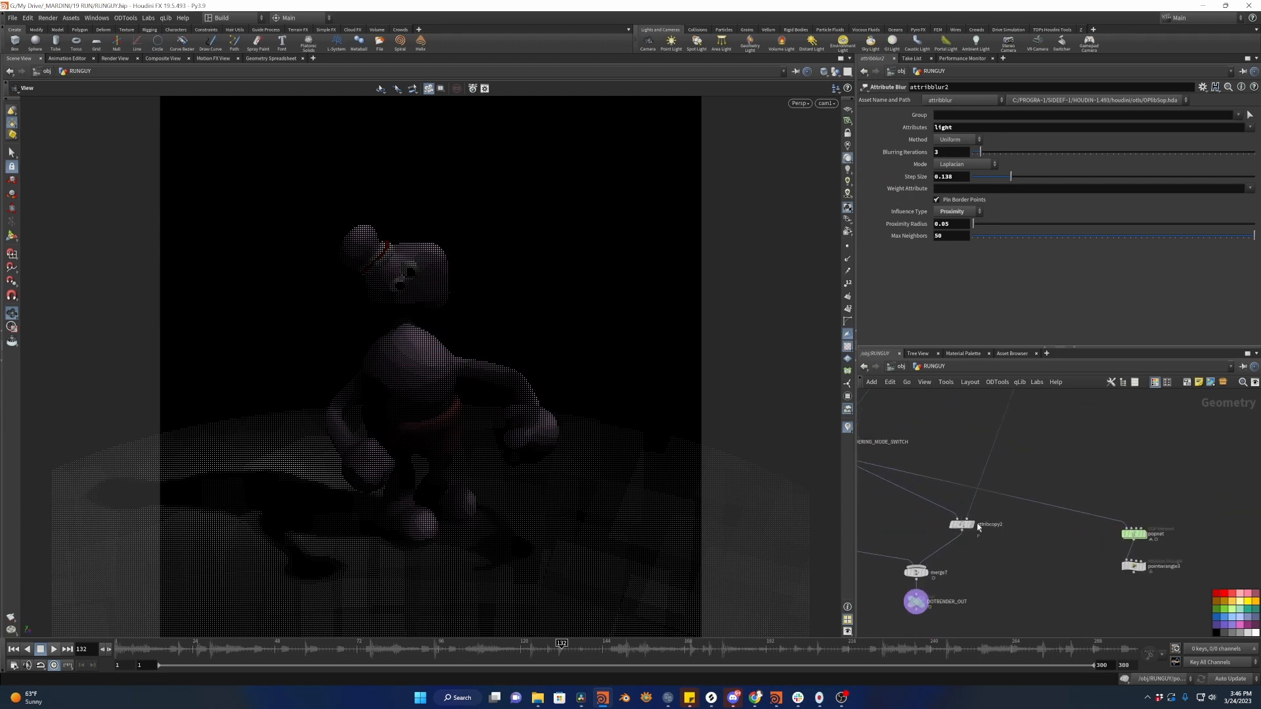
pyautogui.click(964, 527)
pyautogui.click(964, 527)
pyautogui.moveTo(1032, 545); pyautogui.dragTo(906, 487)
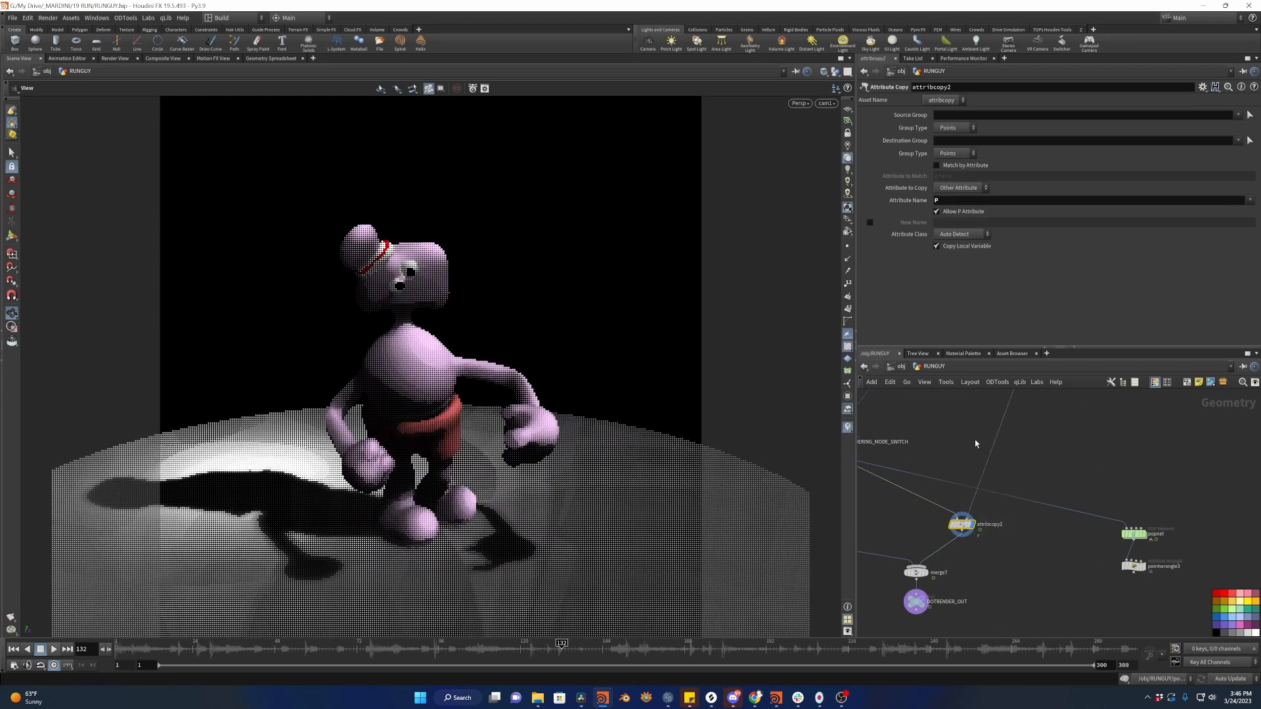
# Trace attribcopy2's second input back up the network through blast7 to groupcopy1, and review blast7's rayHitGroup settings.
pyautogui.moveTo(1017, 458); pyautogui.dragTo(1012, 602, button='middle')
pyautogui.scroll(-3, 1011, 518)
pyautogui.scroll(3, 1040, 500)
pyautogui.moveTo(1057, 430); pyautogui.dragTo(1111, 526, button='middle')
pyautogui.scroll(-3, 1110, 526)
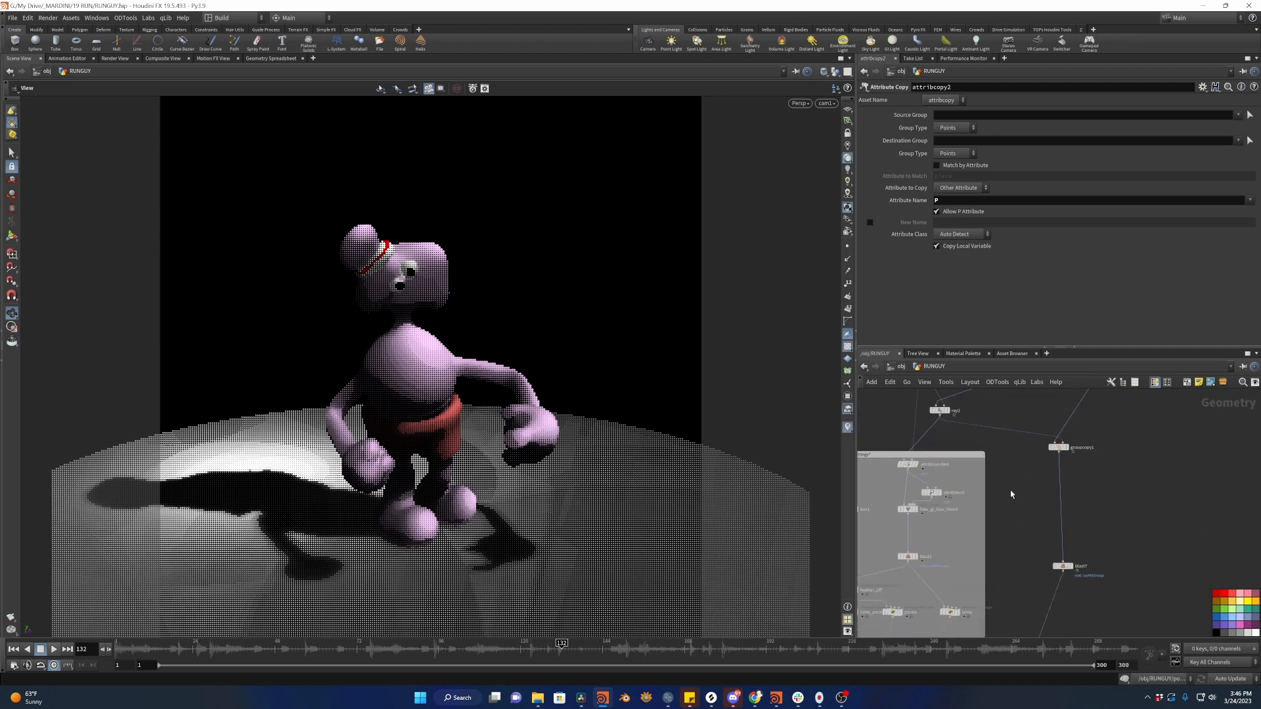
pyautogui.moveTo(1011, 492); pyautogui.dragTo(1065, 508, button='middle')
pyautogui.moveTo(1216, 534); pyautogui.dragTo(1054, 616)
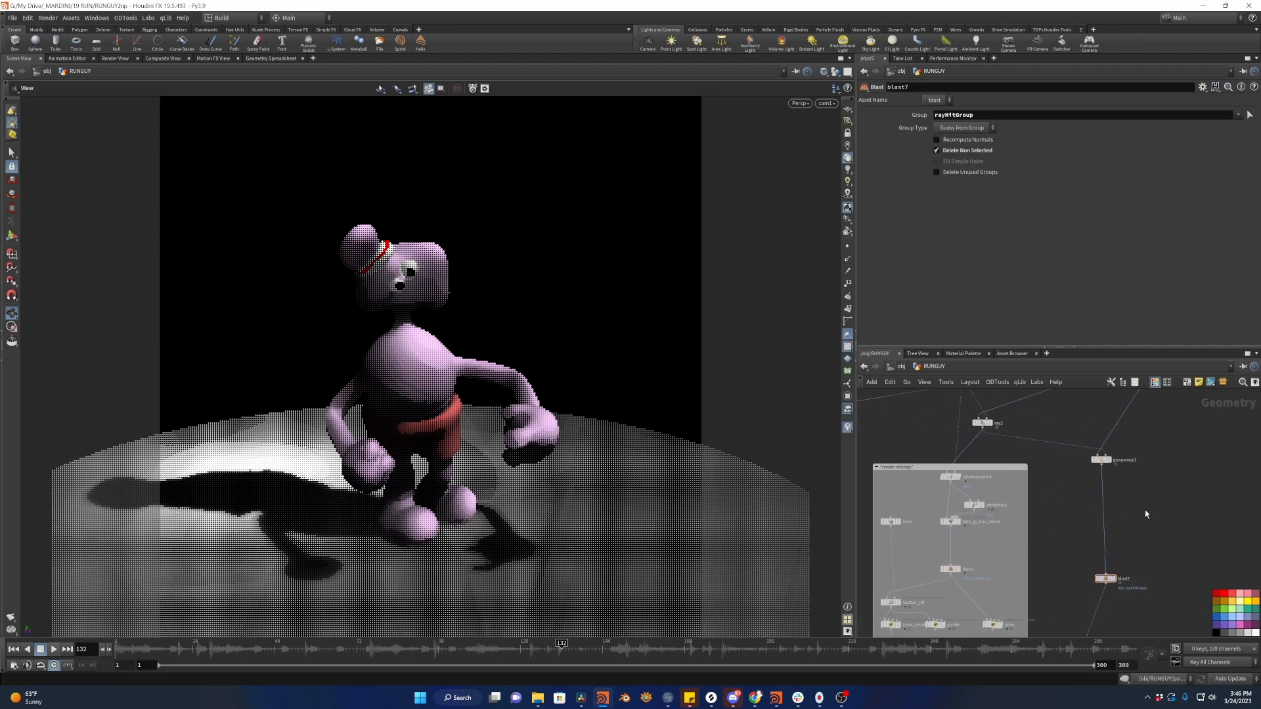
pyautogui.moveTo(1128, 486); pyautogui.dragTo(1124, 541, button='middle')
pyautogui.moveTo(1124, 541); pyautogui.dragTo(1050, 483)
pyautogui.moveTo(1143, 555); pyautogui.dragTo(1081, 622, button='middle')
pyautogui.moveTo(1127, 526); pyautogui.dragTo(1075, 434)
# Follow blast7's output back down to attribcopy2 and show the parameters for copying the P attribute.
pyautogui.moveTo(1121, 614); pyautogui.dragTo(1109, 382, button='middle')
pyautogui.click(1030, 470)
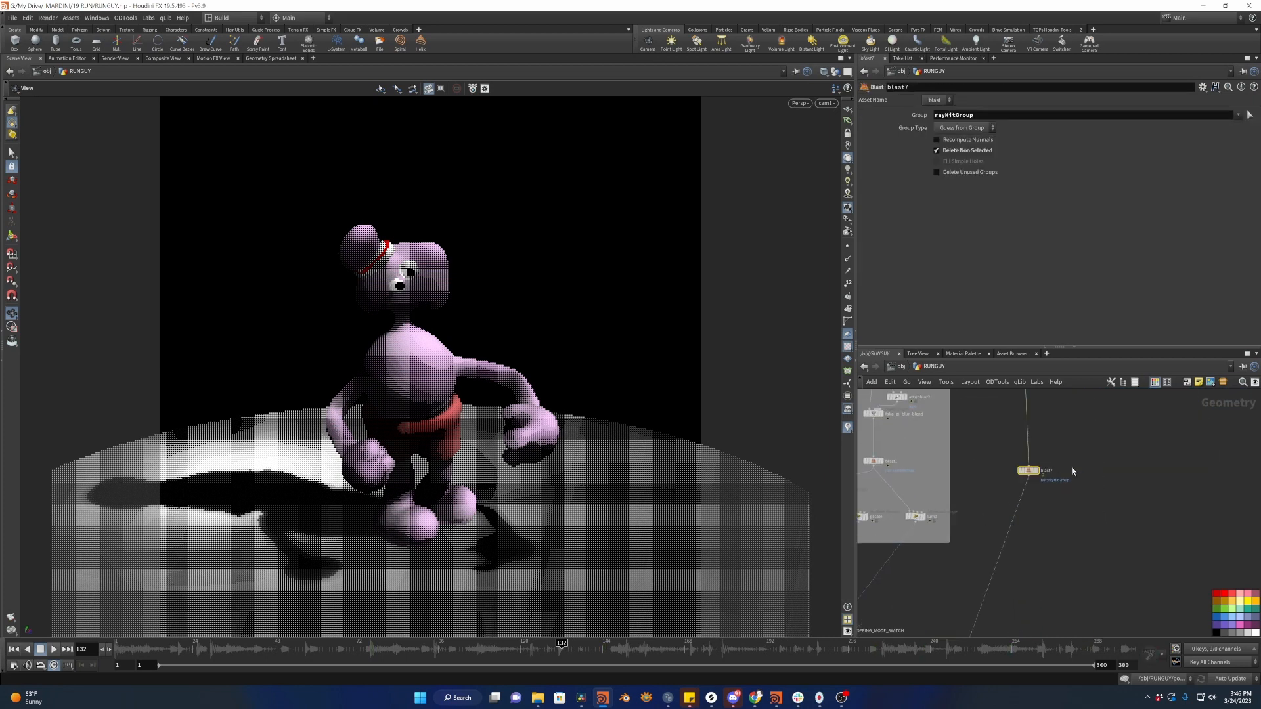
pyautogui.moveTo(1044, 526); pyautogui.dragTo(1079, 411, button='middle')
pyautogui.click(1017, 467)
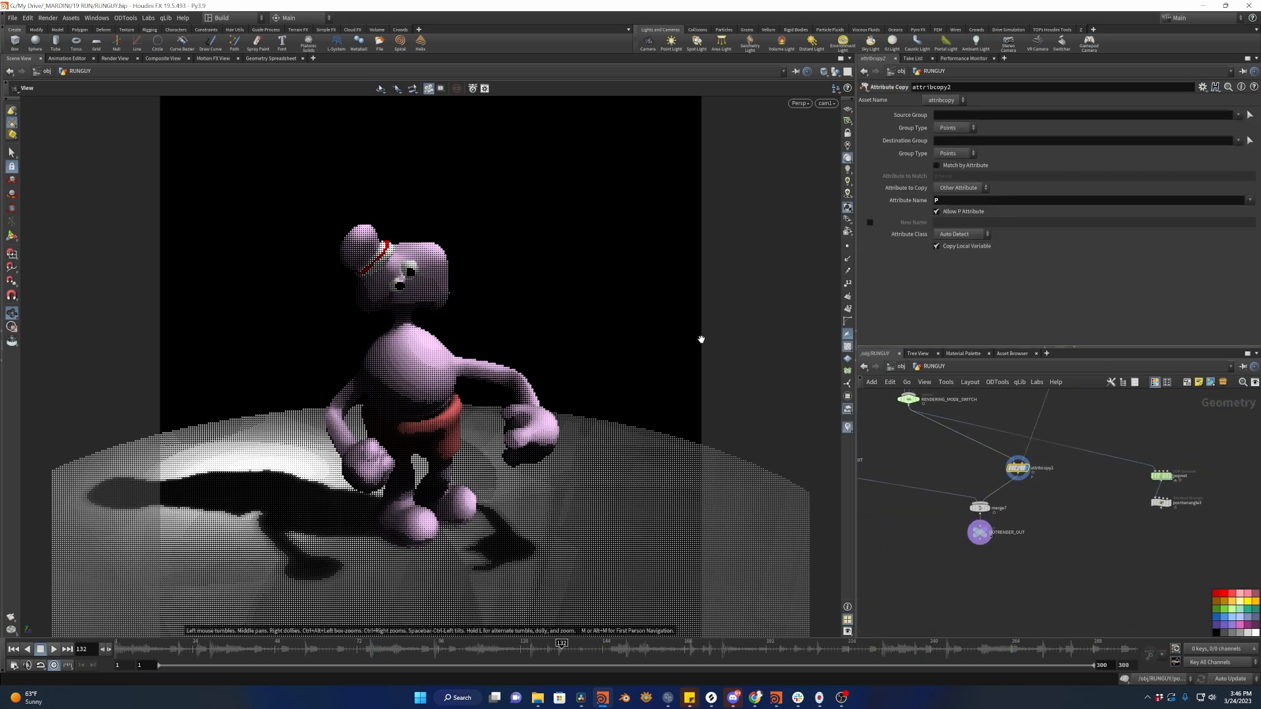
# Orbit around the dot rendering outside the camera view, and look through cam1 again.
pyautogui.moveTo(448, 327); pyautogui.dragTo(504, 345)
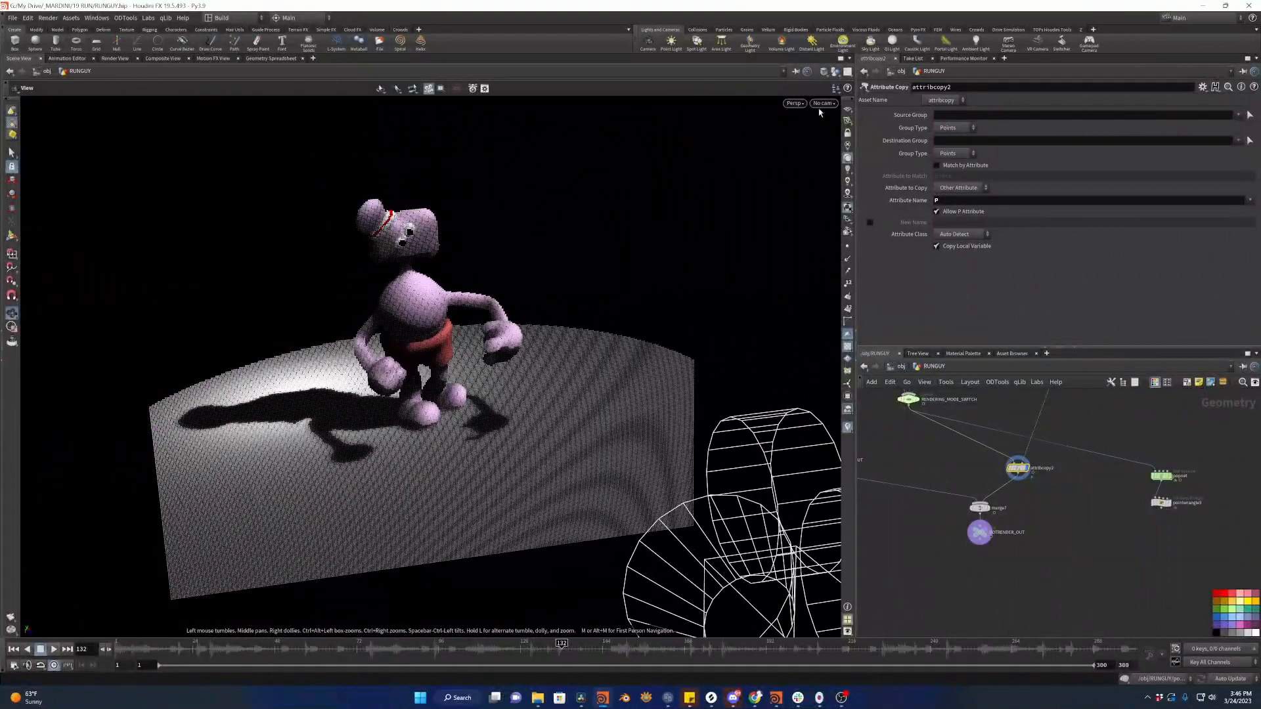
pyautogui.click(819, 113)
pyautogui.click(829, 156)
# Display the TEXT_SETUP_OUT null and scrub to frame 212 to view the dotted text.
pyautogui.scroll(-2, 1146, 481)
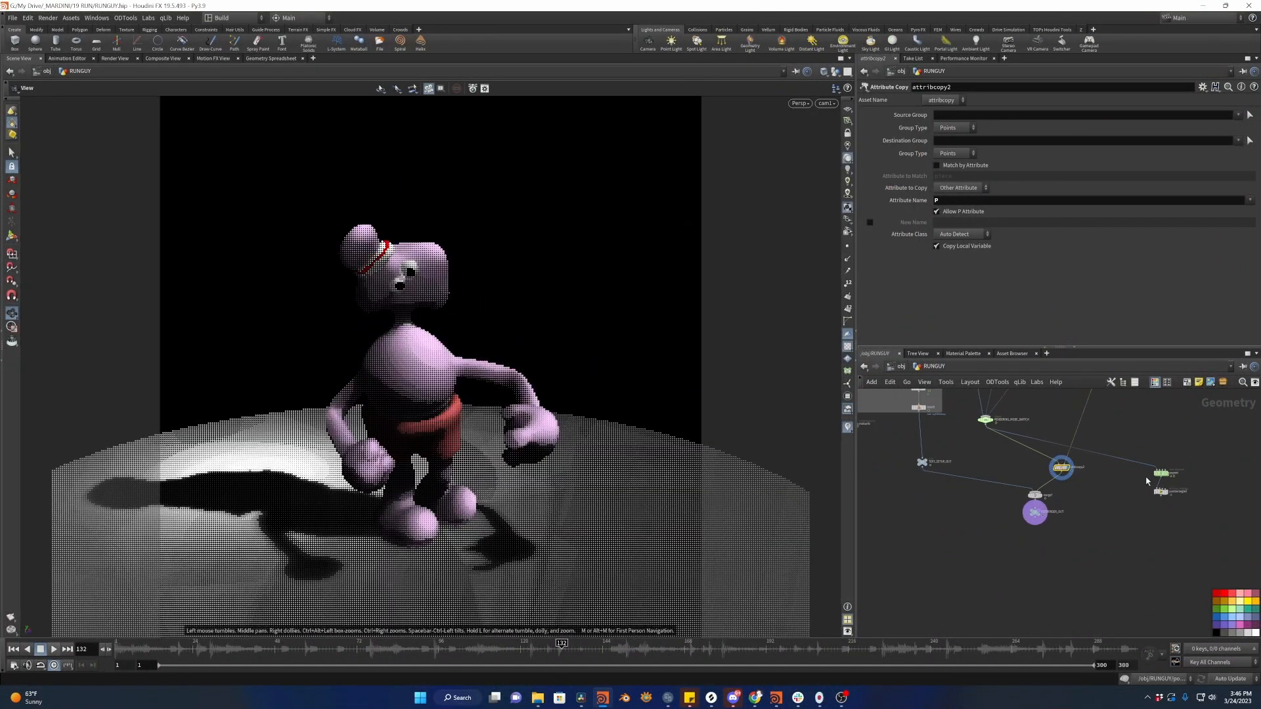
pyautogui.scroll(-3, 1145, 480)
pyautogui.moveTo(1154, 450); pyautogui.dragTo(1195, 543, button='middle')
pyautogui.scroll(4, 1111, 525)
pyautogui.scroll(3, 962, 535)
pyautogui.click(947, 585)
pyautogui.click(939, 593)
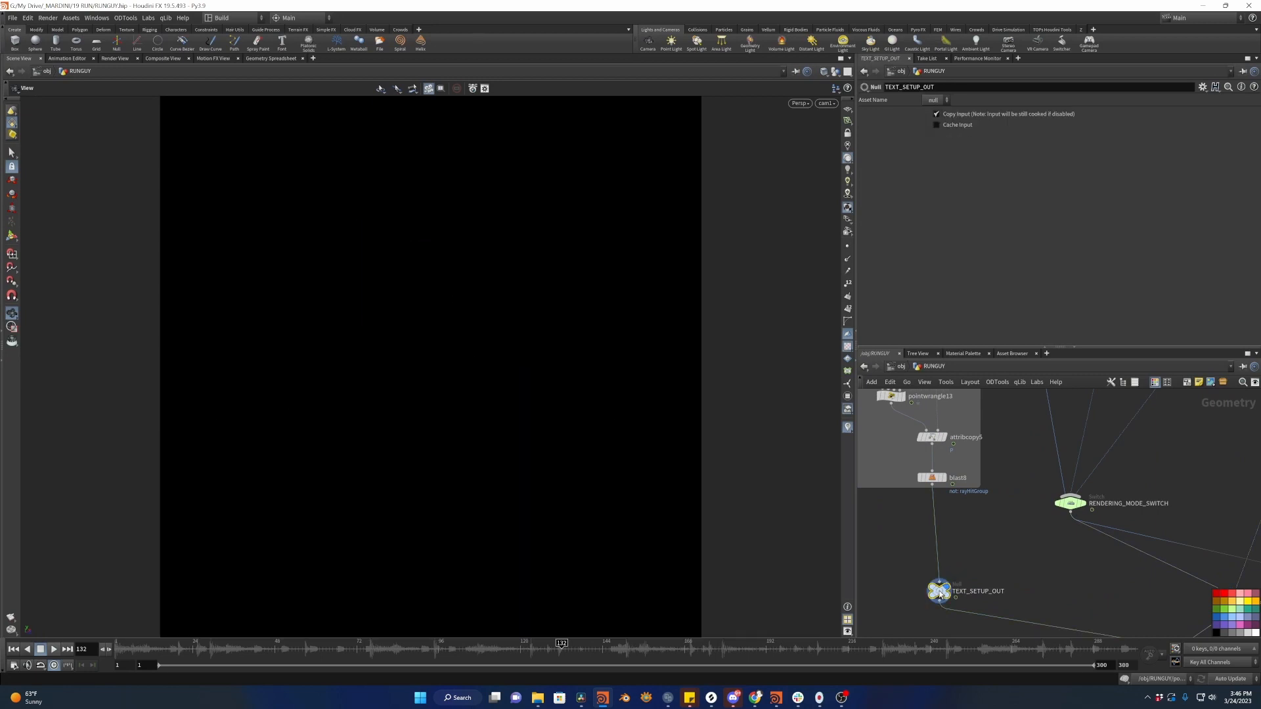
pyautogui.moveTo(484, 651); pyautogui.dragTo(834, 607)
# Select TEXT_SETUP_IN at the start of the text branch and trace the network back down to the final output nodes.
pyautogui.scroll(-5, 1035, 600)
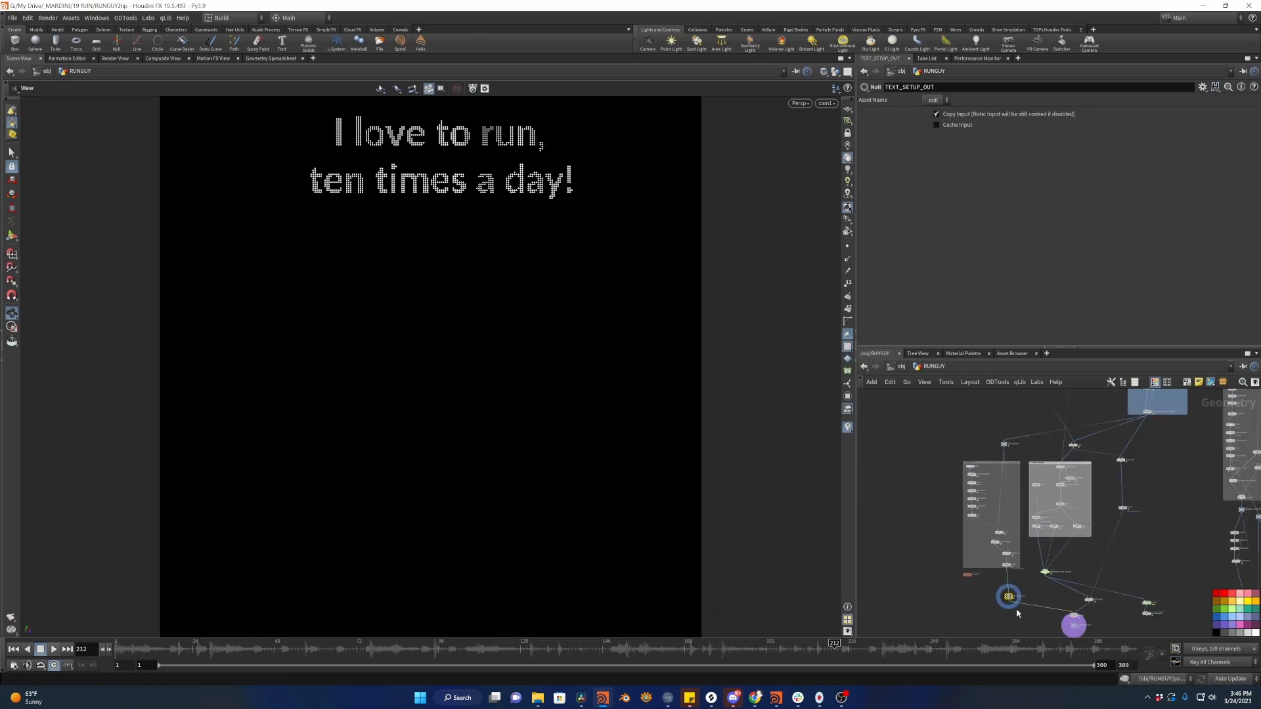
pyautogui.click(1004, 444)
pyautogui.scroll(4, 1024, 420)
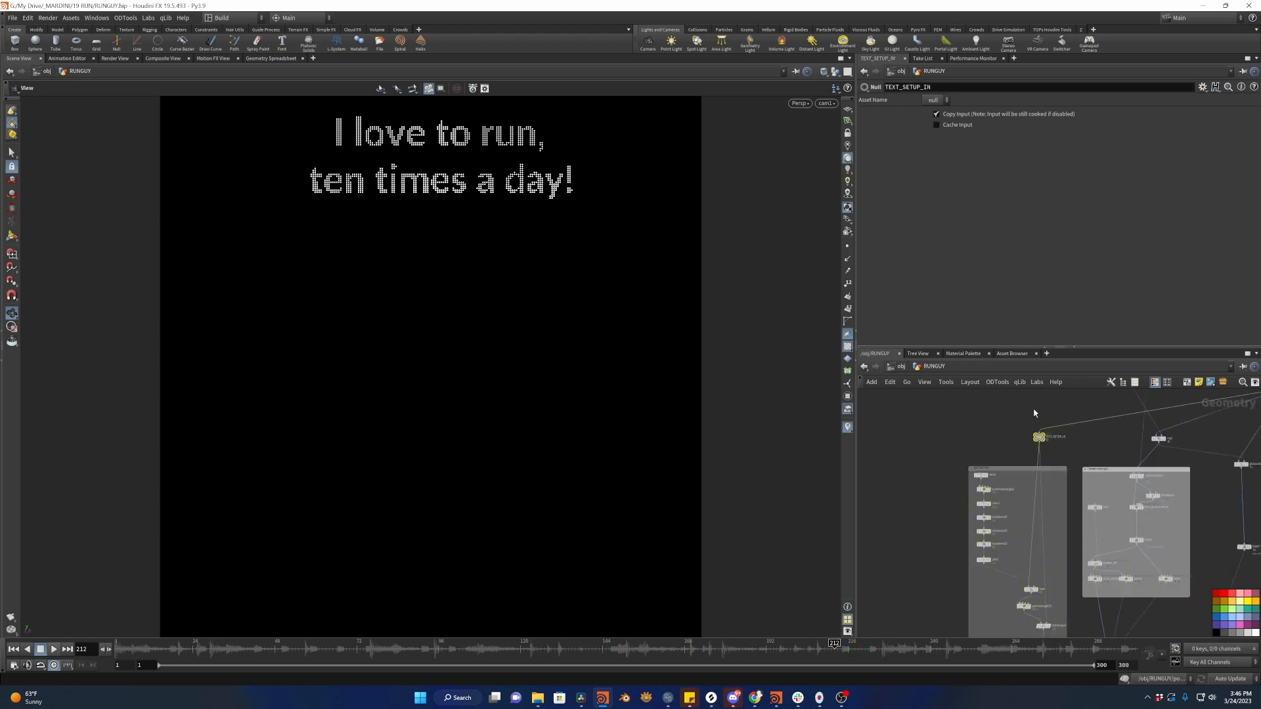
pyautogui.moveTo(979, 438); pyautogui.dragTo(951, 394, button='middle')
pyautogui.moveTo(1088, 635); pyautogui.dragTo(979, 484, button='middle')
pyautogui.scroll(2, 1081, 522)
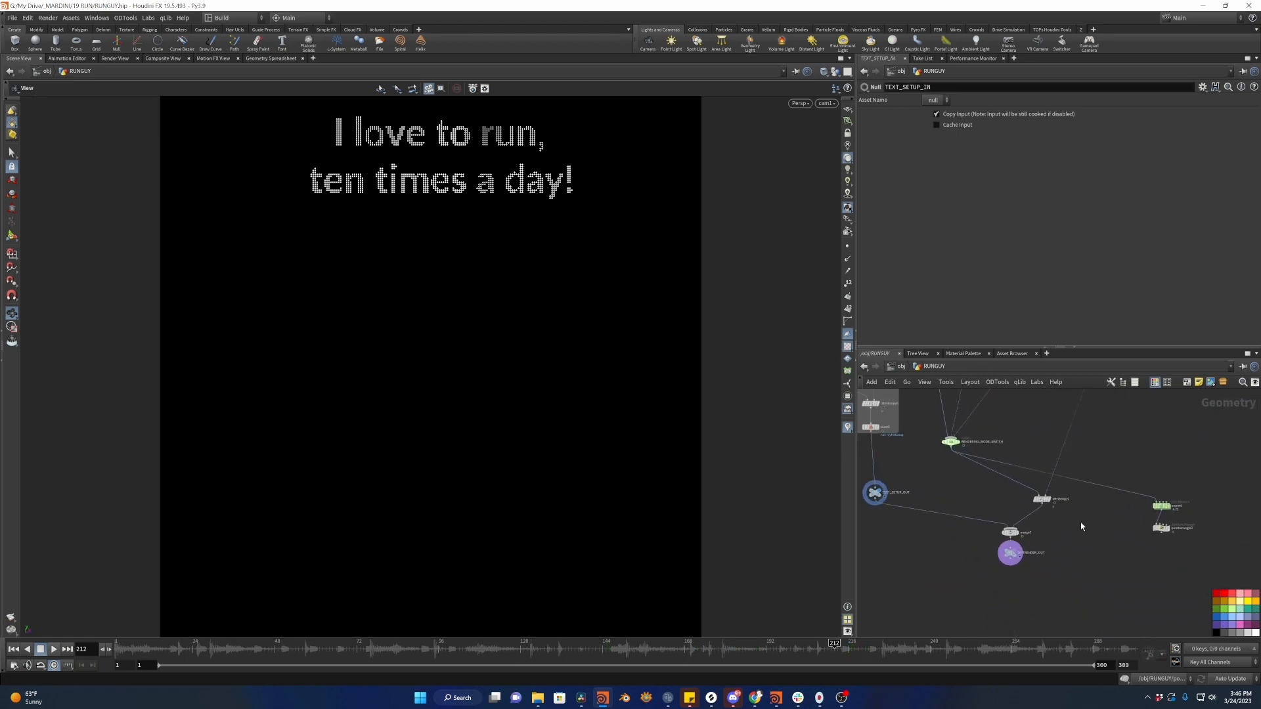
pyautogui.moveTo(1081, 526); pyautogui.dragTo(985, 536, button='middle')
# Display popnet, play its particle simulation from frame 1 in a free view, and rewind to the first frame.
pyautogui.moveTo(420, 647); pyautogui.dragTo(117, 645)
pyautogui.scroll(2, 1111, 530)
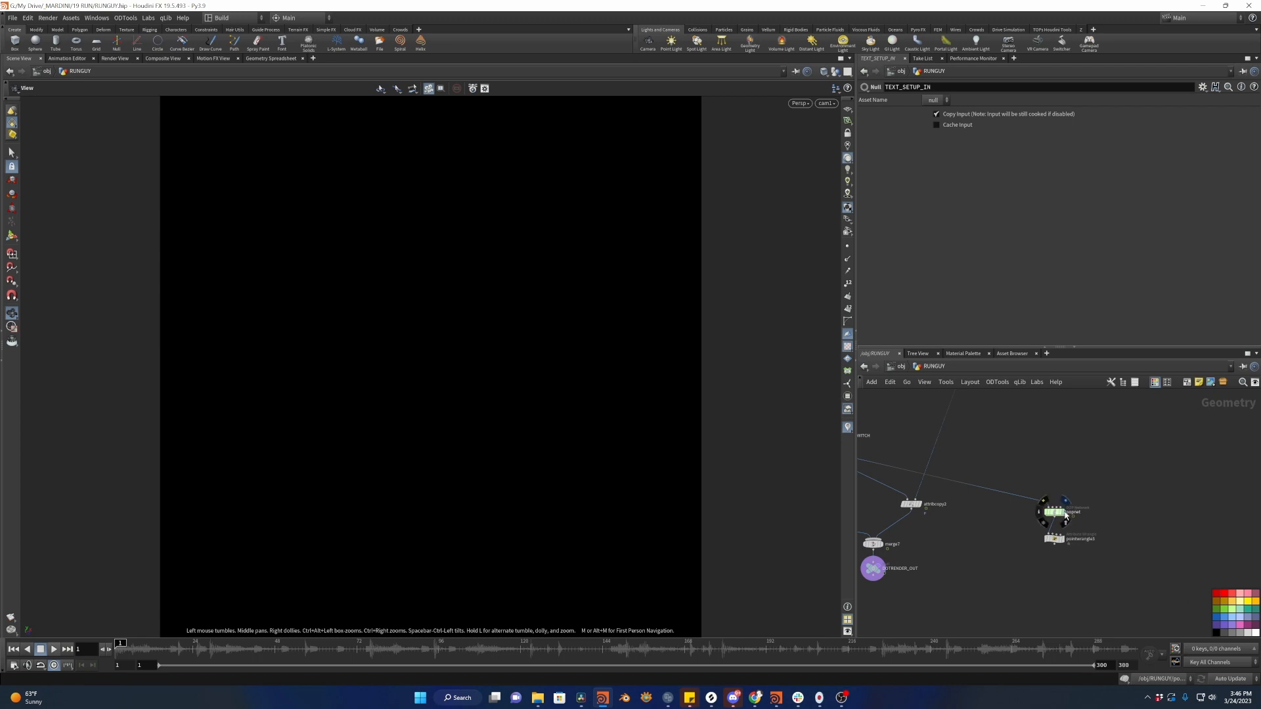
pyautogui.click(1065, 517)
pyautogui.moveTo(365, 368); pyautogui.dragTo(489, 447)
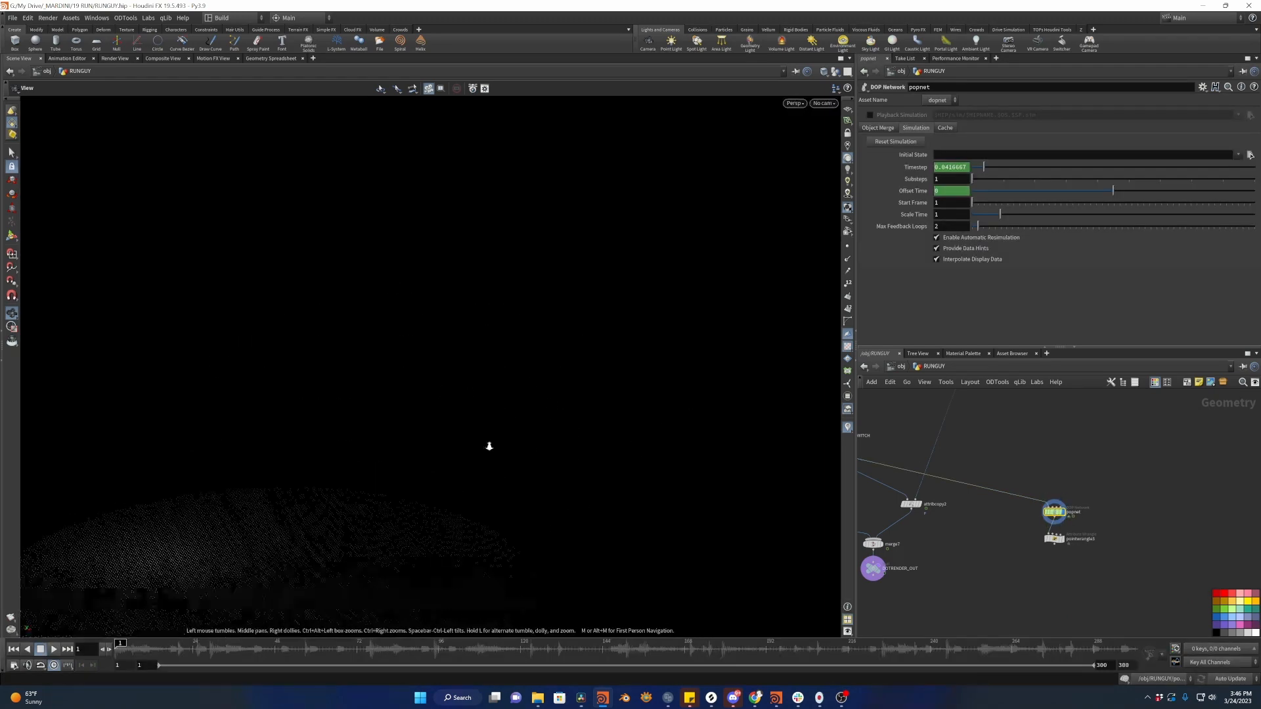
pyautogui.moveTo(360, 494); pyautogui.dragTo(621, 341, button='middle')
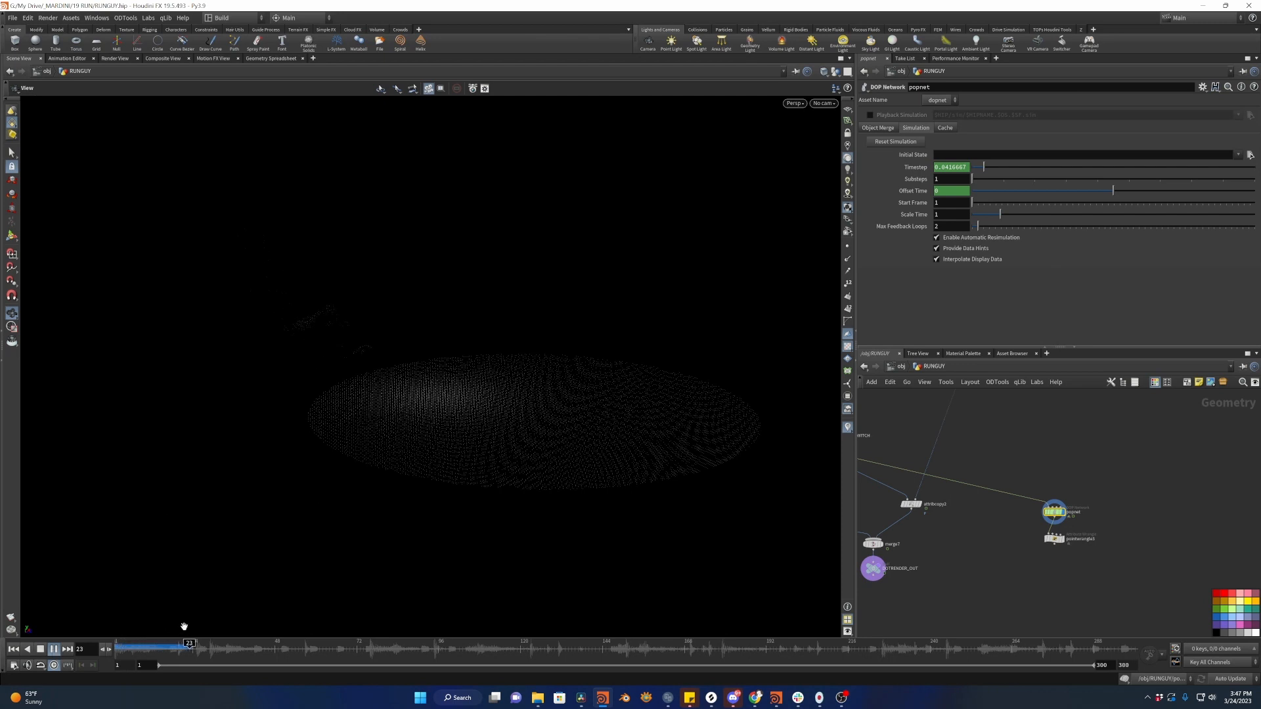
pyautogui.click(13, 649)
# Display merge7 and look through cam1.
pyautogui.moveTo(1060, 501); pyautogui.dragTo(1255, 594, button='middle')
pyautogui.scroll(3, 1095, 597)
pyautogui.moveTo(1094, 596); pyautogui.dragTo(1038, 514, button='middle')
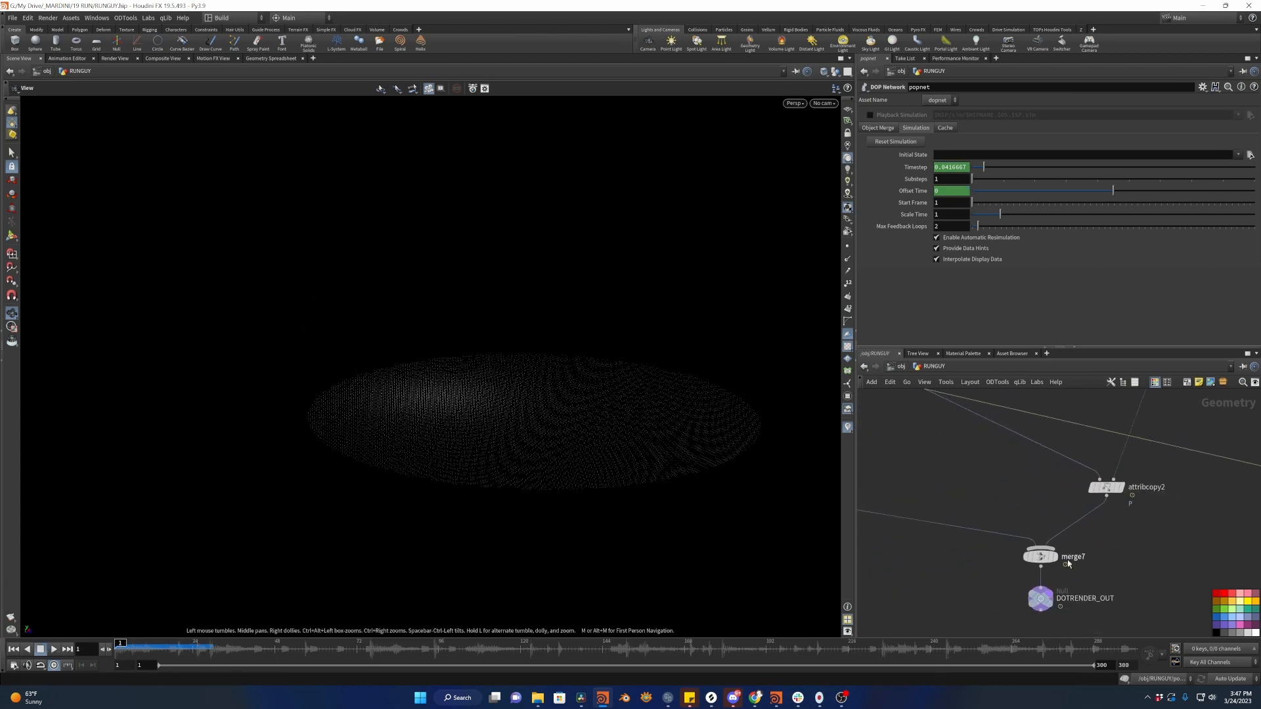
pyautogui.click(1053, 556)
pyautogui.click(823, 104)
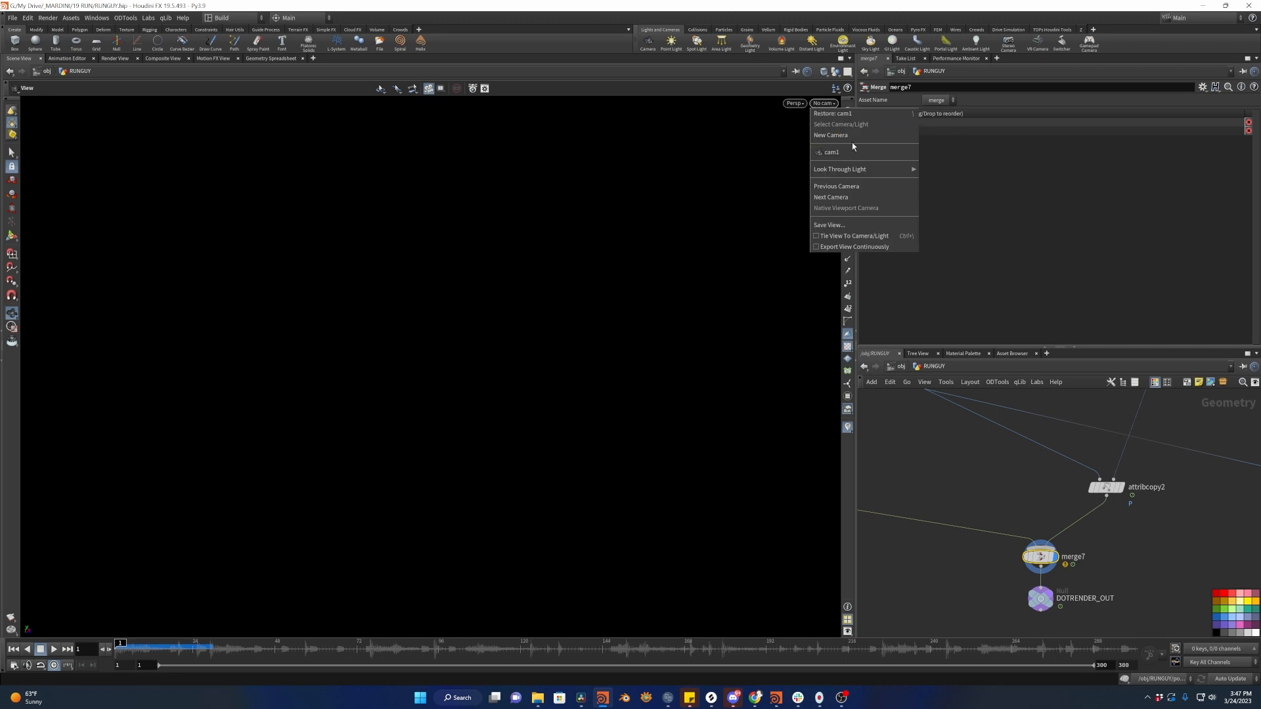
pyautogui.click(840, 134)
# Set the Select Input of RENDERING_MODE_SWITCH to 2.
pyautogui.moveTo(1049, 393)
pyautogui.mouseDown(button='middle')
pyautogui.moveTo(1111, 458)
pyautogui.moveTo(1117, 574)
pyautogui.moveTo(1079, 496)
pyautogui.mouseUp(button='middle')
pyautogui.scroll(1, 1071, 493)
pyautogui.moveTo(1050, 546); pyautogui.dragTo(886, 640)
pyautogui.click(1027, 113)
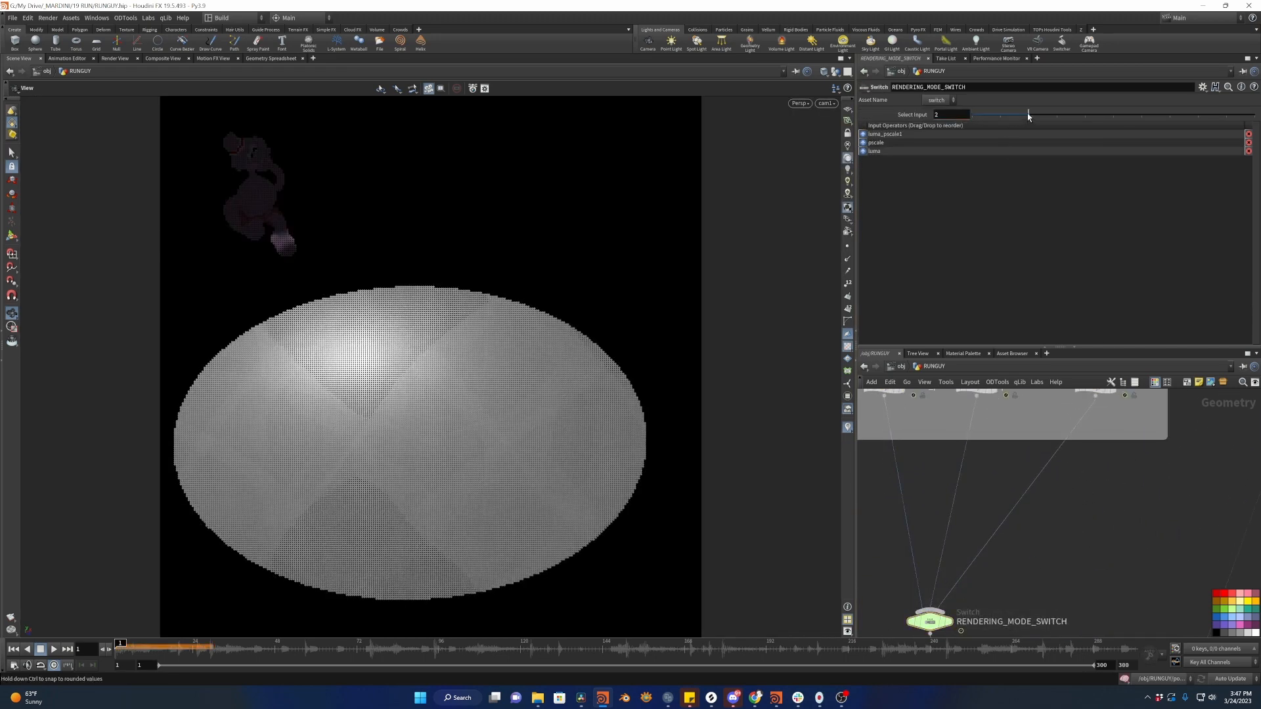
# Add a Connect Adjacent Pieces node and insert it between the luma node and RENDERING_MODE_SWITCH.
pyautogui.press('Tab')
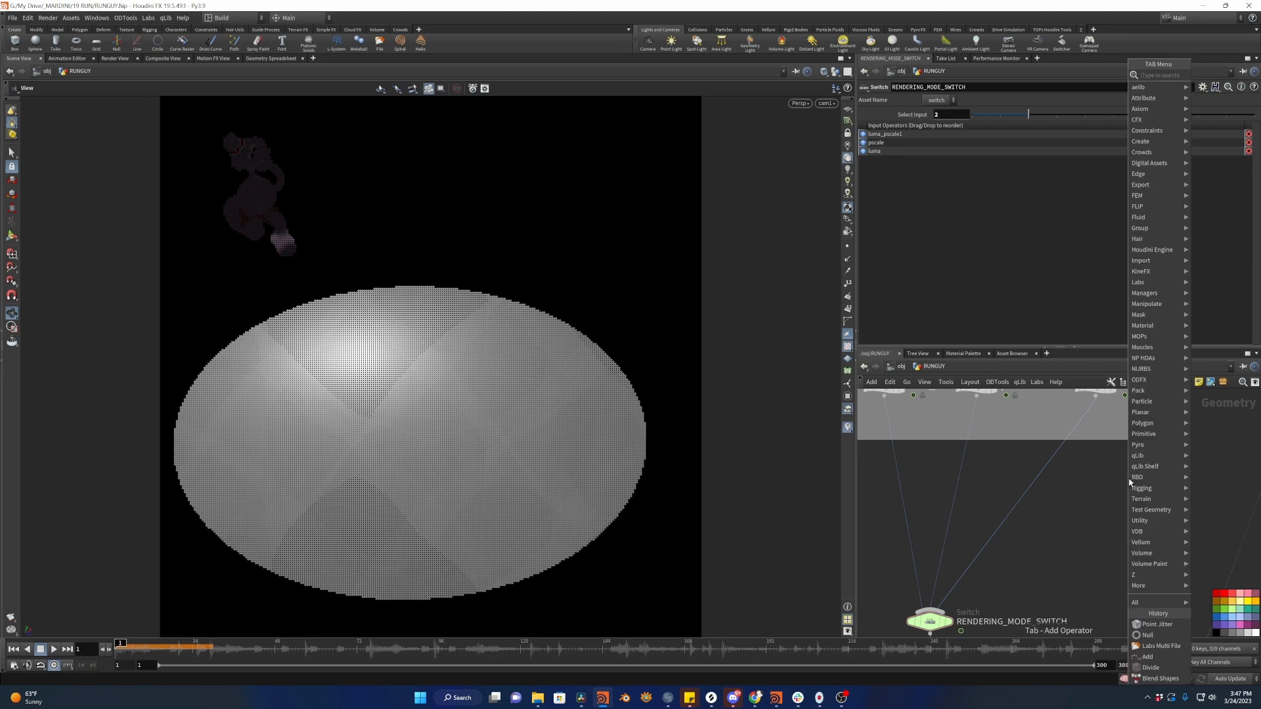
pyautogui.write('connecta')
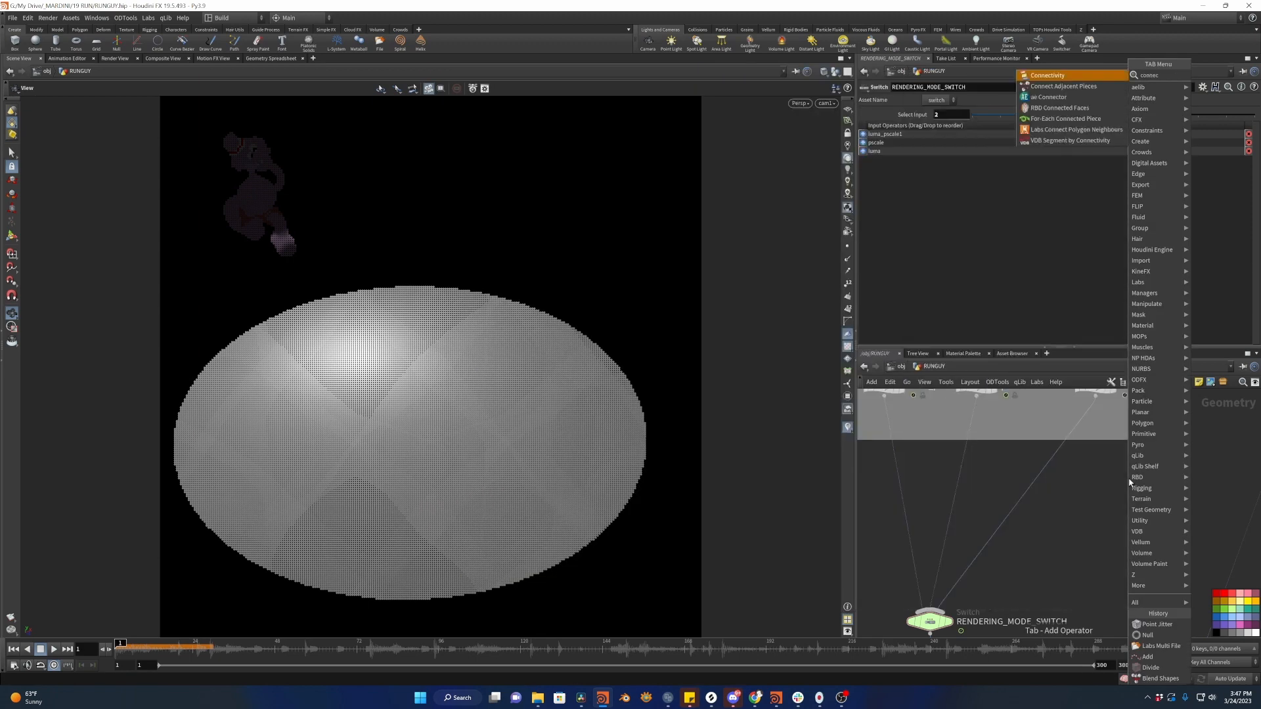
pyautogui.press('Return')
pyautogui.click(1129, 481)
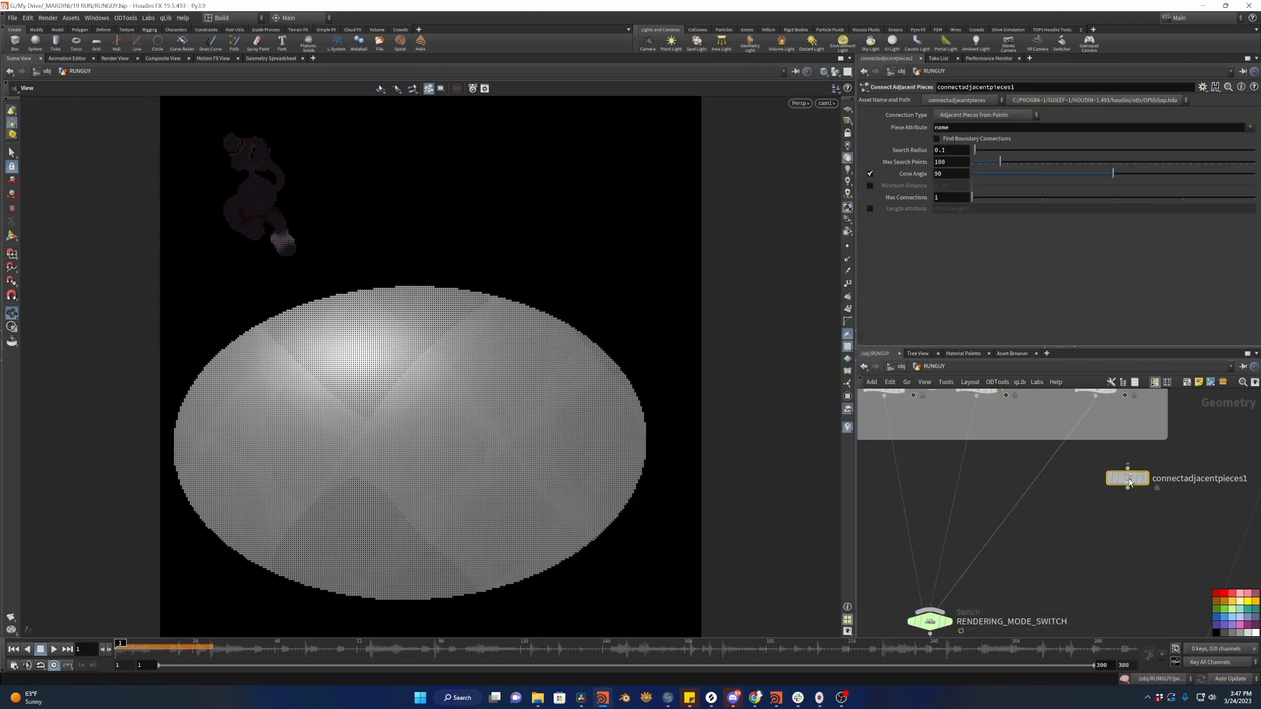
pyautogui.moveTo(1128, 480); pyautogui.dragTo(1029, 474)
# Set connectadjacentpieces1 to connect Adjacent Points with a search radius of 10, and check the result at frame 161.
pyautogui.click(955, 116)
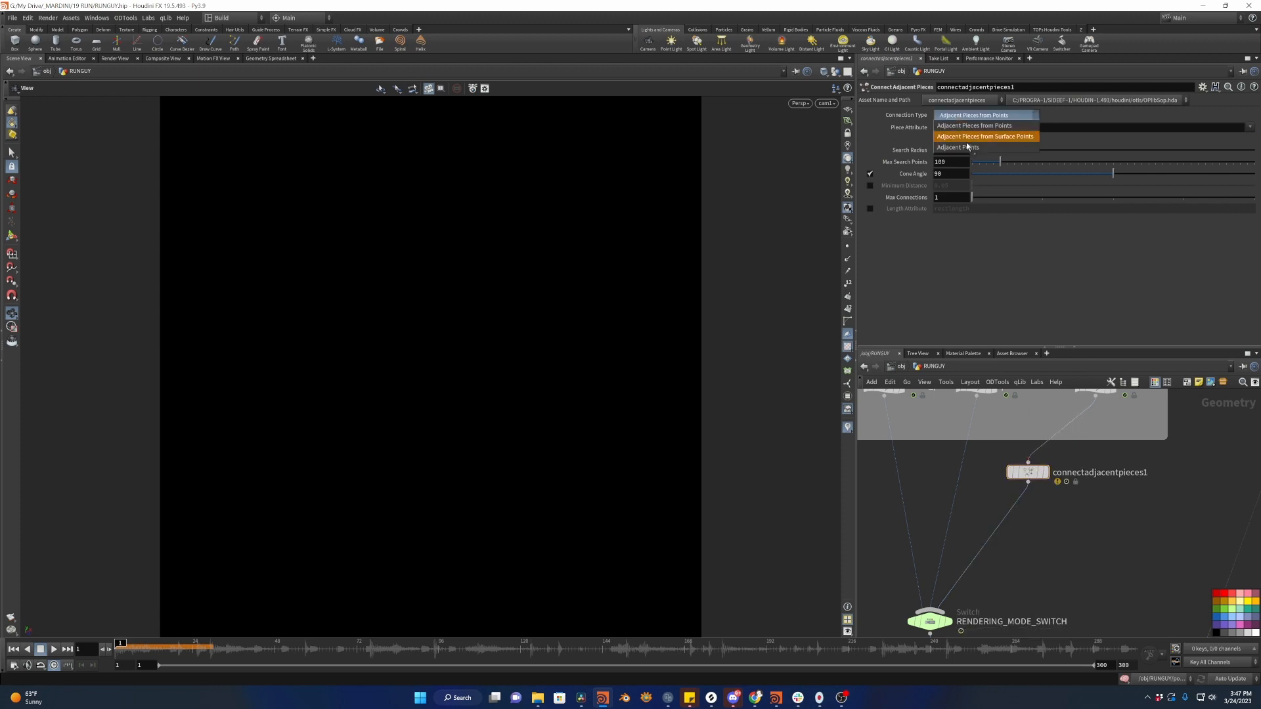
pyautogui.click(985, 138)
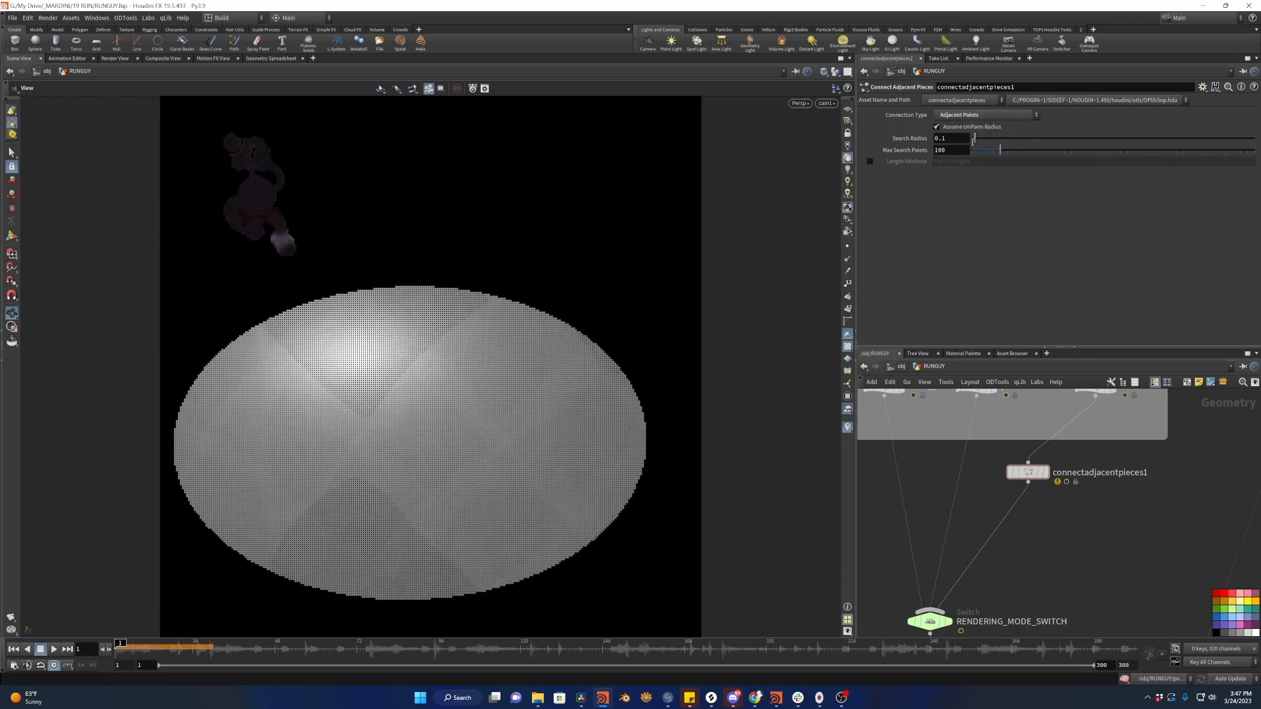
pyautogui.moveTo(989, 141); pyautogui.dragTo(1254, 140)
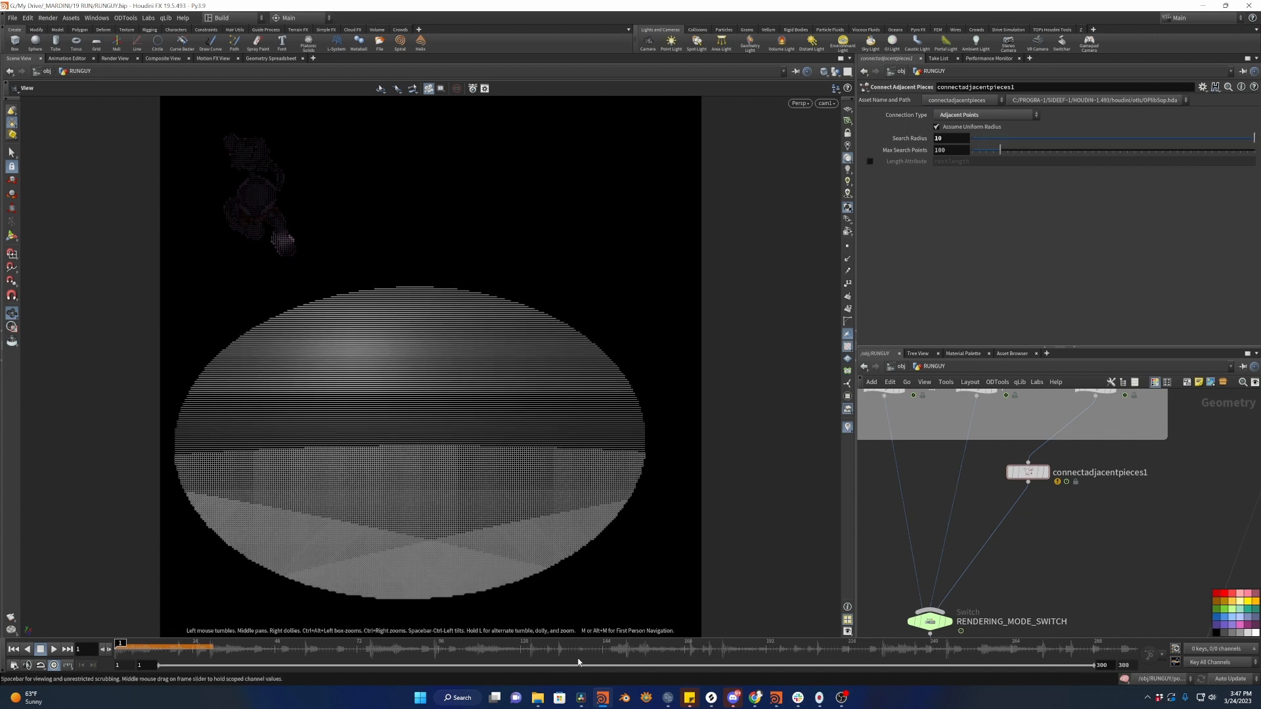
pyautogui.click(654, 650)
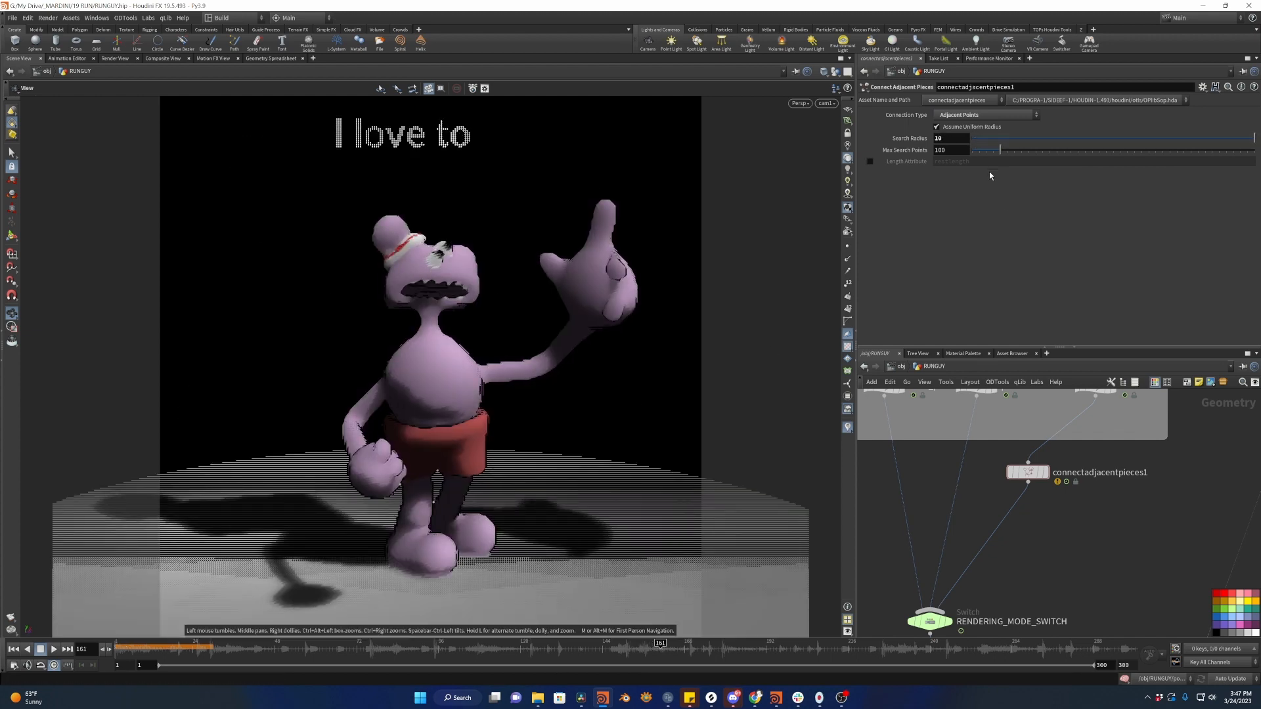
# Reduce connectadjacentpieces1's Max Search Points to 3 and scrub the animation to frame 215.
pyautogui.moveTo(1000, 150); pyautogui.dragTo(974, 155)
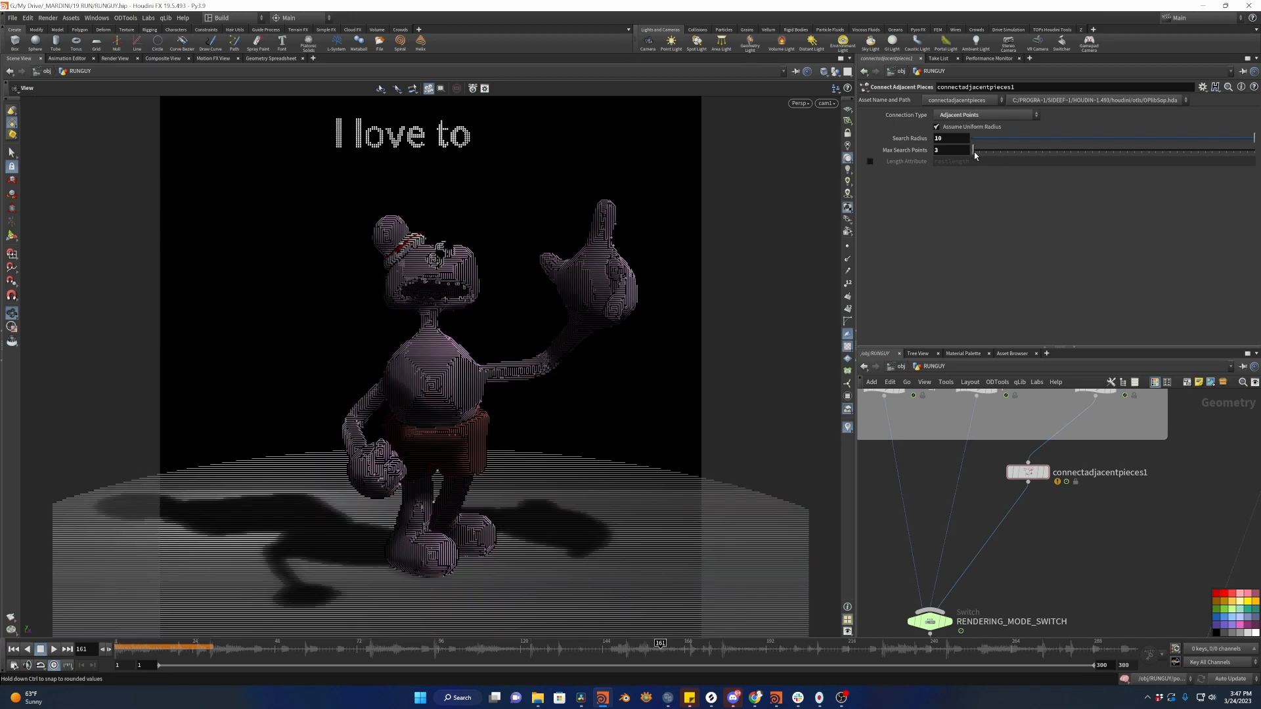
pyautogui.click(646, 650)
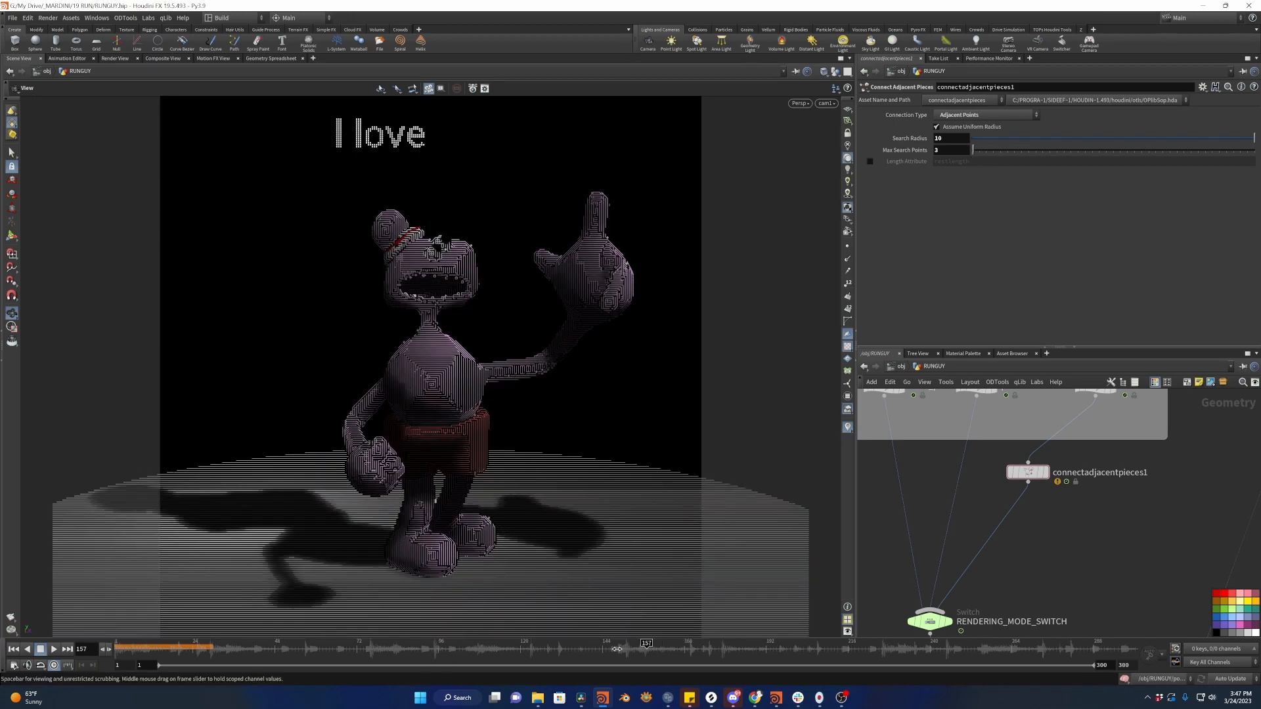
pyautogui.moveTo(617, 649); pyautogui.dragTo(846, 504)
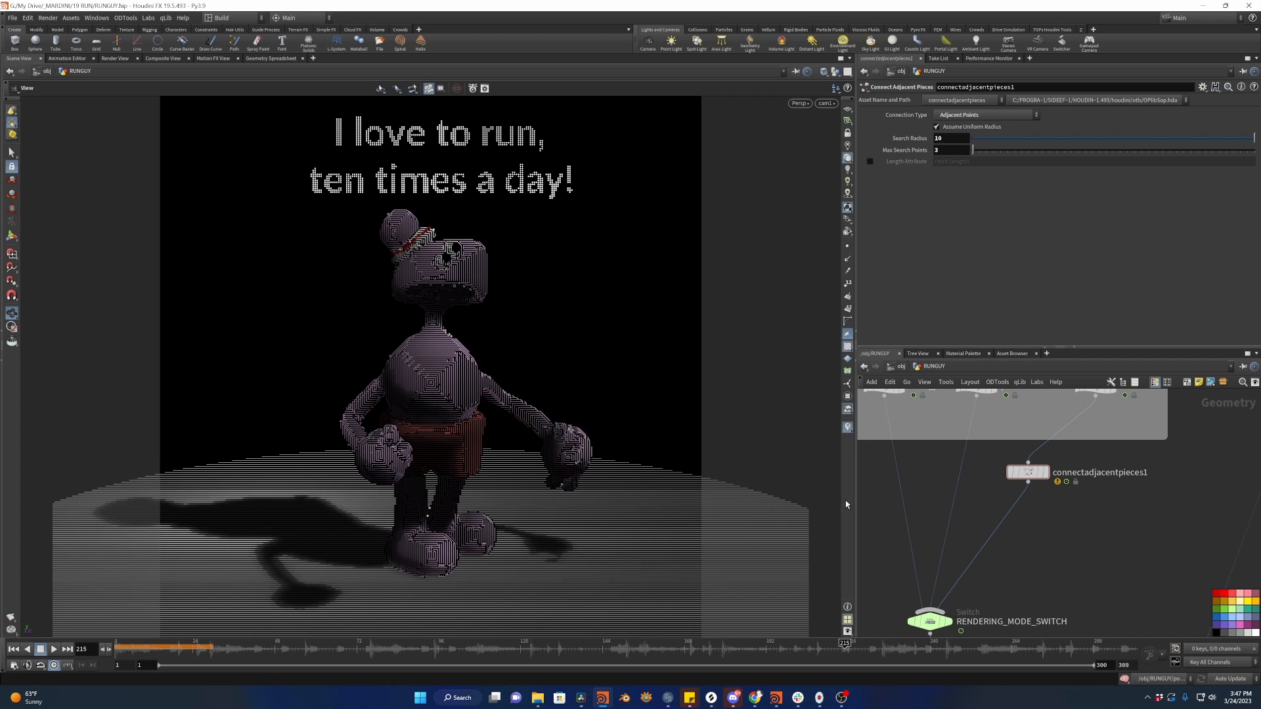
# Reposition connectadjacentpieces1 slightly lower in the network, between luma and RENDERING_MODE_SWITCH.
pyautogui.moveTo(1067, 511); pyautogui.dragTo(1035, 552, button='middle')
pyautogui.scroll(-2, 1039, 545)
pyautogui.scroll(1, 1051, 532)
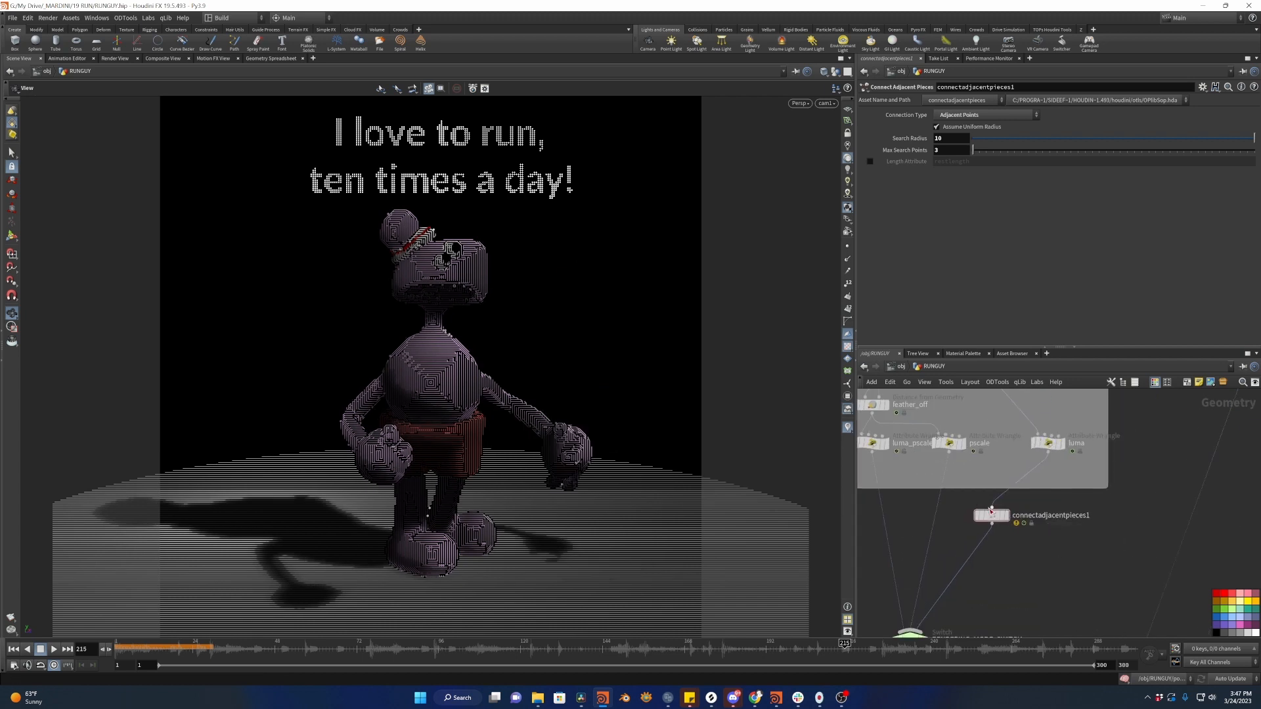
pyautogui.moveTo(1001, 514); pyautogui.dragTo(1021, 541)
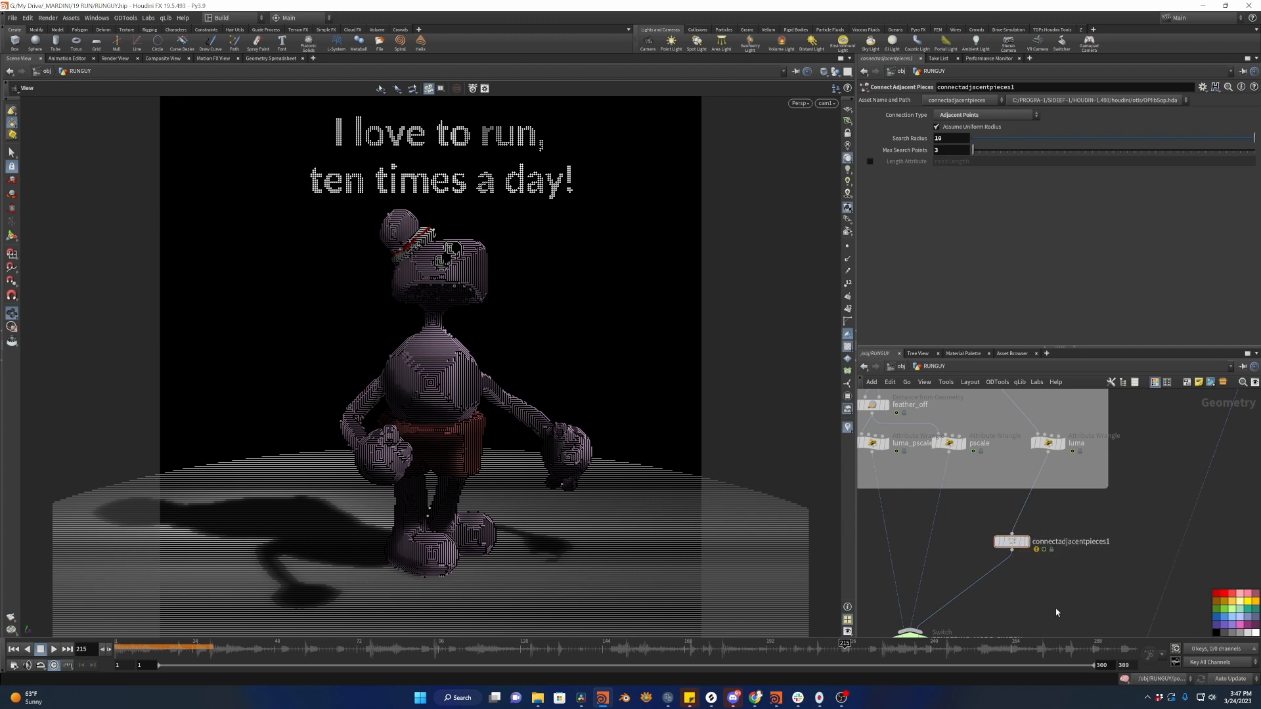
pyautogui.moveTo(1035, 543); pyautogui.dragTo(1029, 502, button='middle')
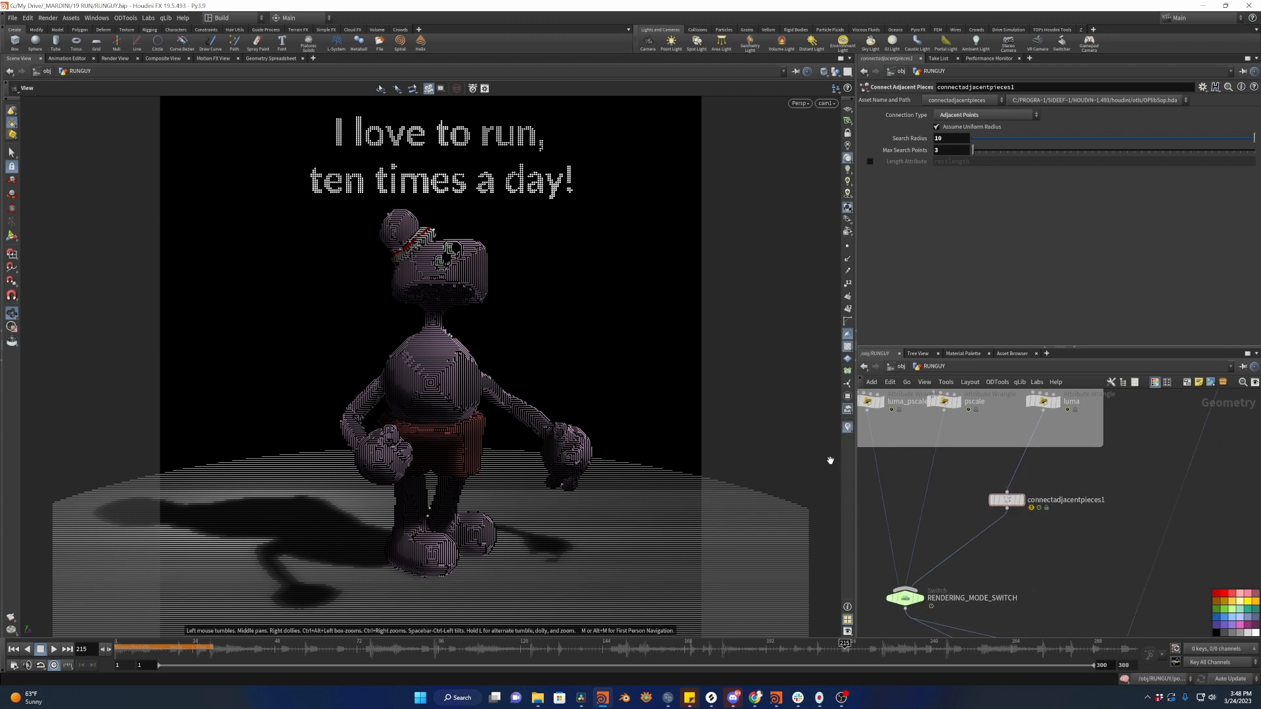
# View the line-style character outside the camera and select merge7 above DOTRENDER_OUT to show its inputs.
pyautogui.moveTo(830, 460); pyautogui.dragTo(901, 474, button='middle')
pyautogui.scroll(-6, 933, 447)
pyautogui.scroll(4, 972, 517)
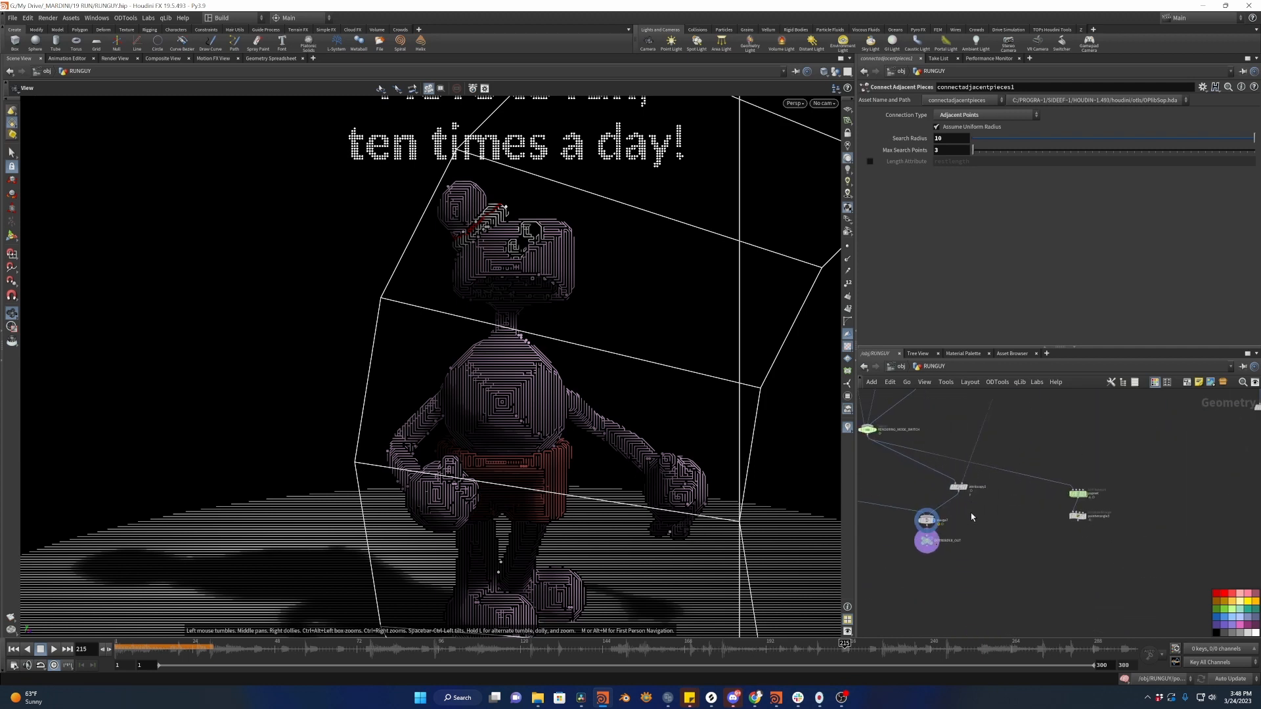
pyautogui.scroll(4, 967, 517)
pyautogui.moveTo(964, 530); pyautogui.dragTo(1037, 530, button='middle')
pyautogui.moveTo(1044, 537); pyautogui.dragTo(914, 501)
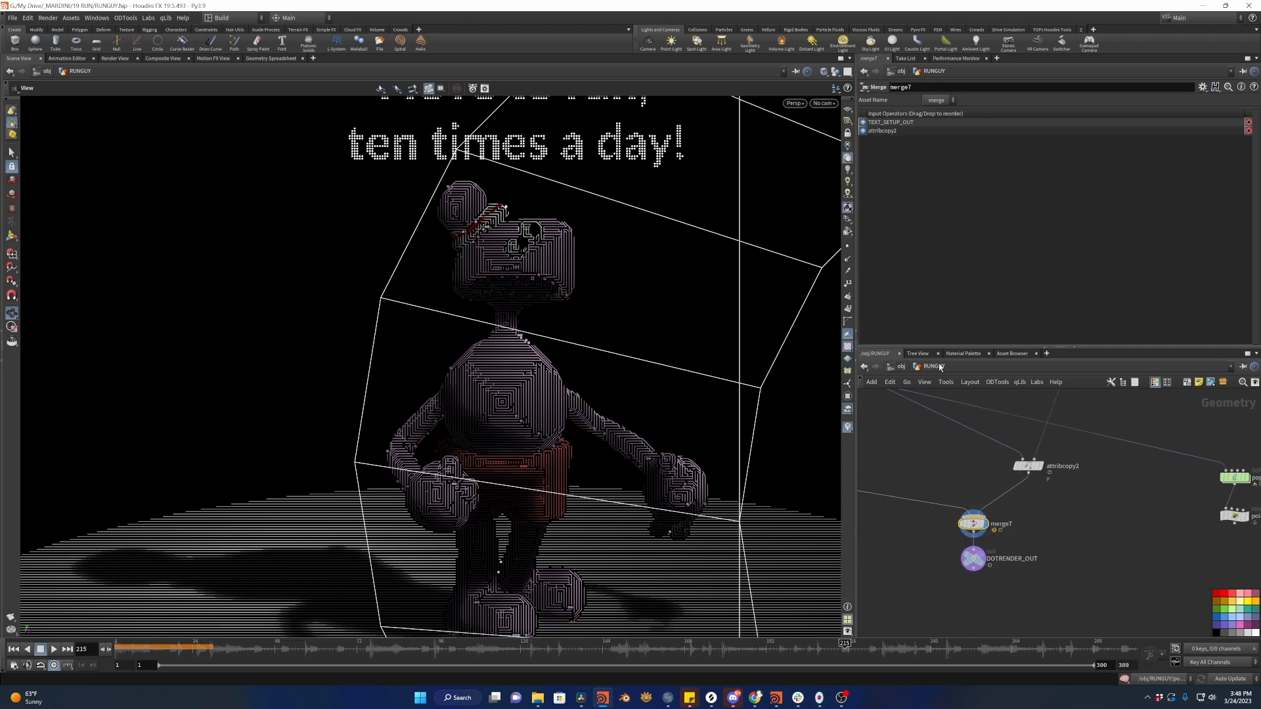
# Open the Solaris stage network, and switch to the out network to show the PORTY_DOTS_V7 OpenGL render settings.
pyautogui.click(903, 366)
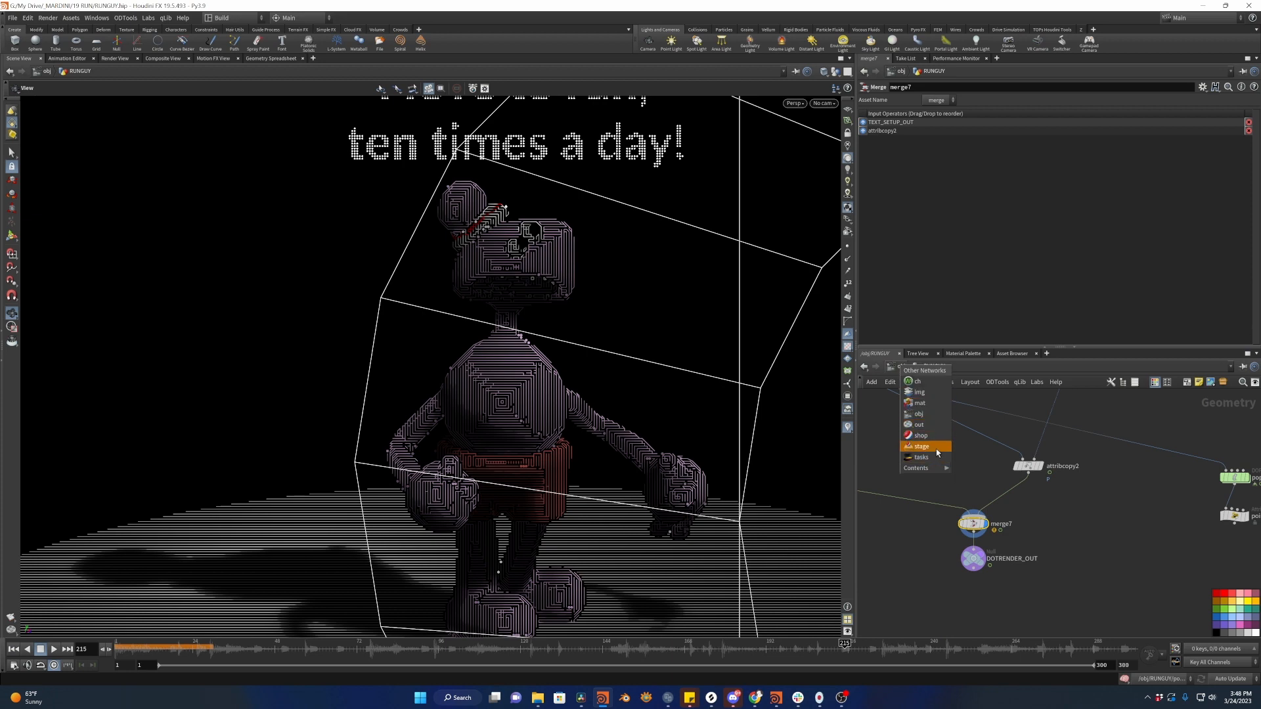
pyautogui.click(921, 447)
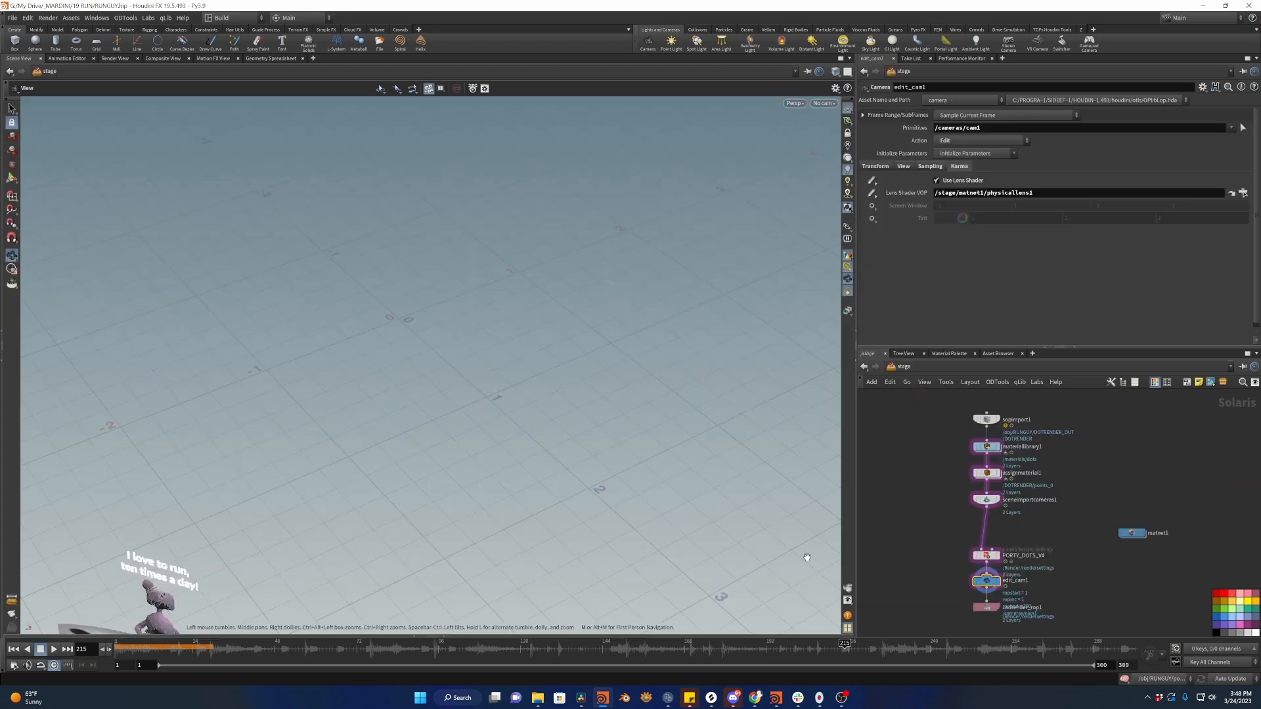
pyautogui.click(889, 367)
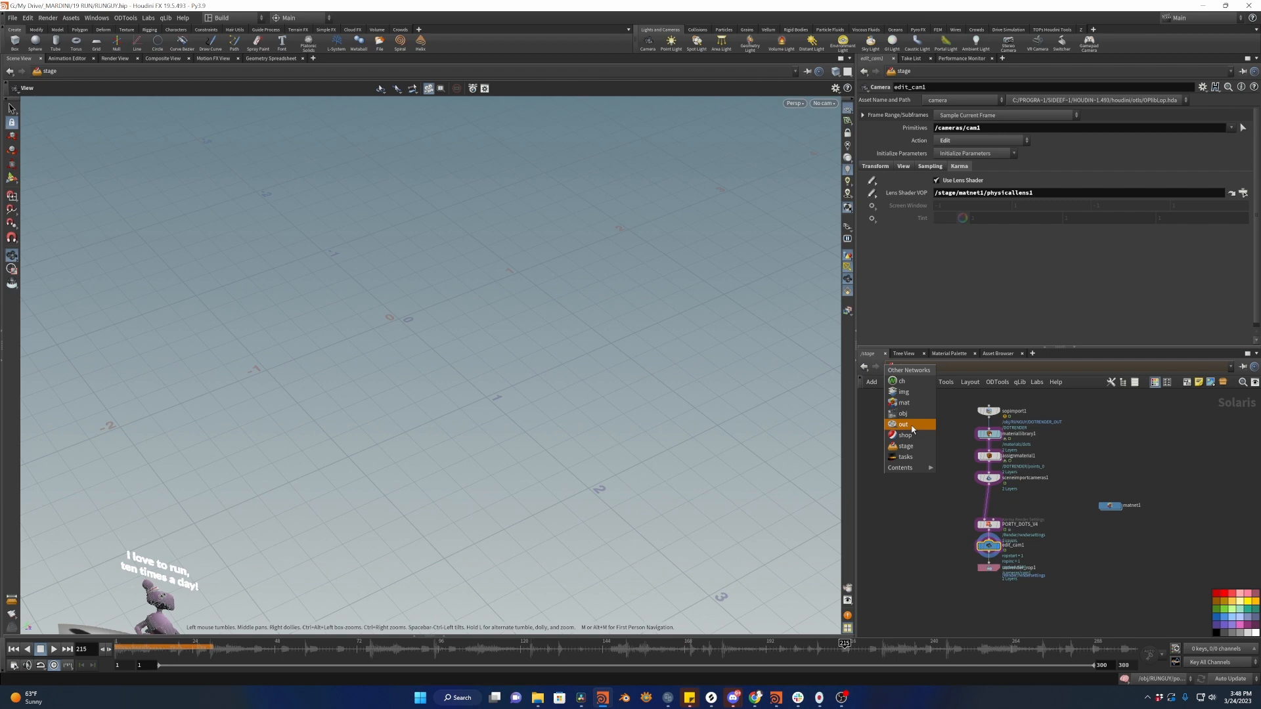
pyautogui.click(910, 425)
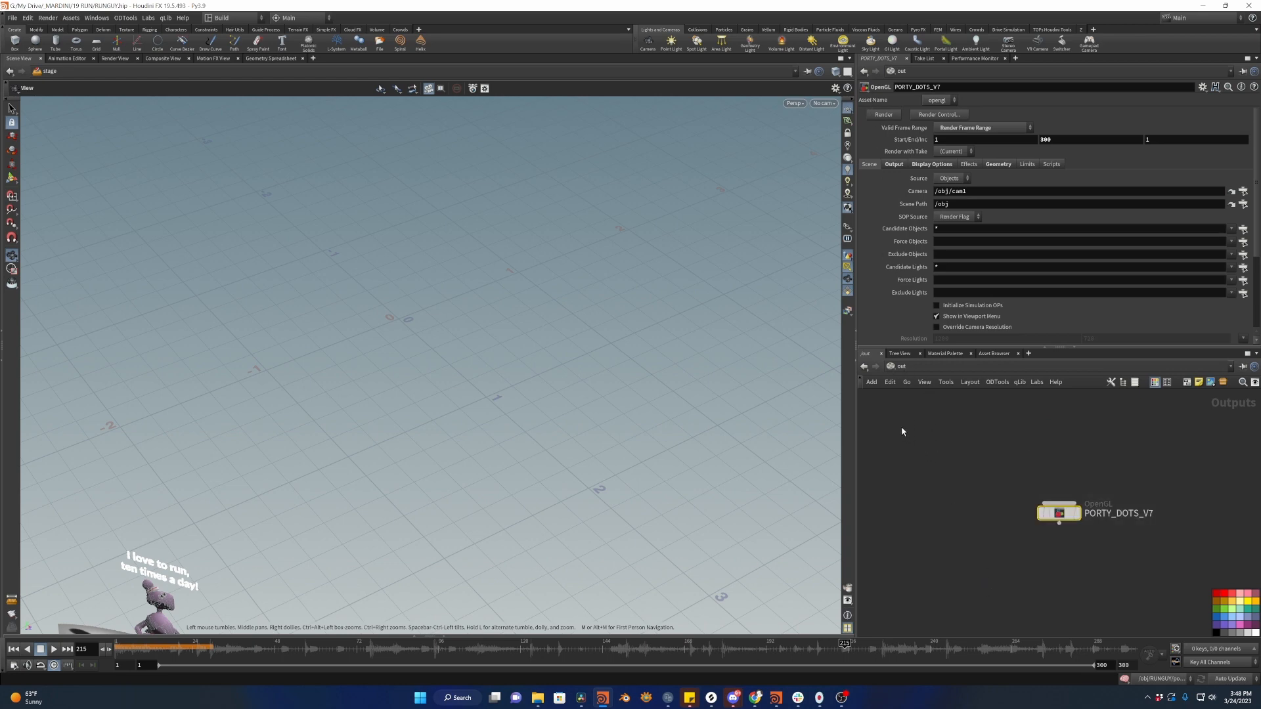
# Switch to the img compositing networks, enter img1, and view its full node network around composite2.
pyautogui.click(903, 368)
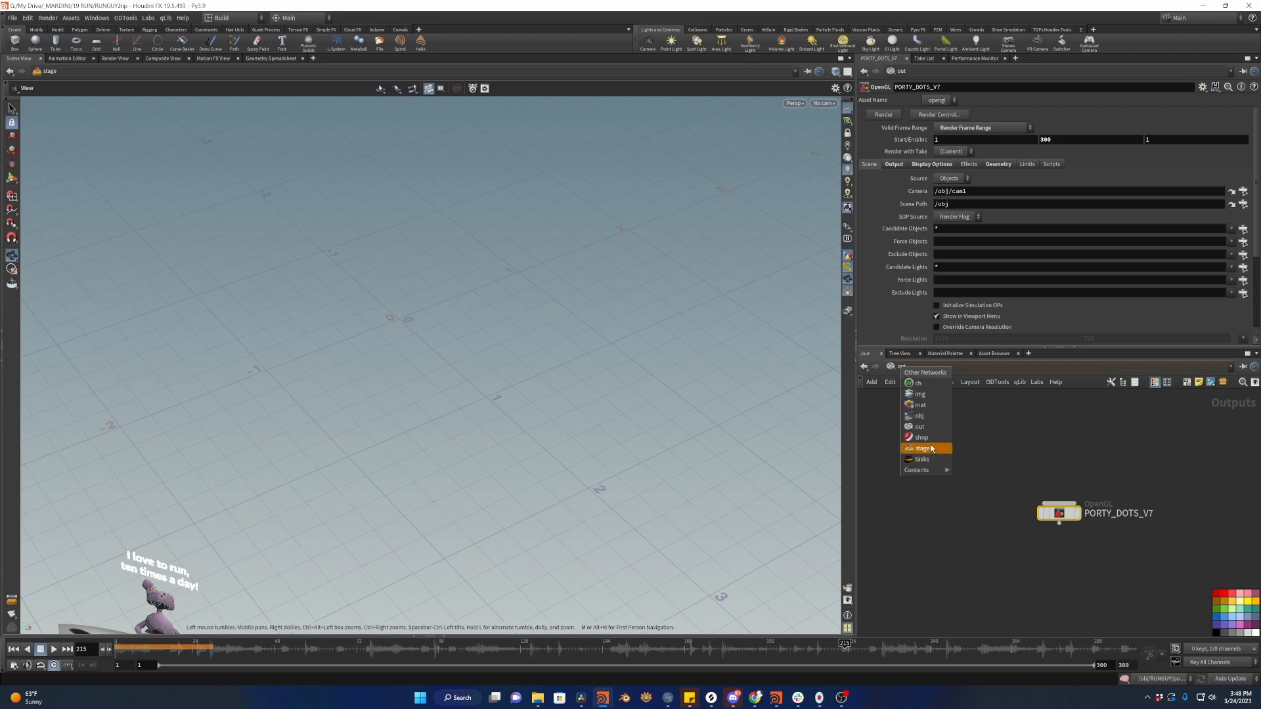
pyautogui.click(919, 394)
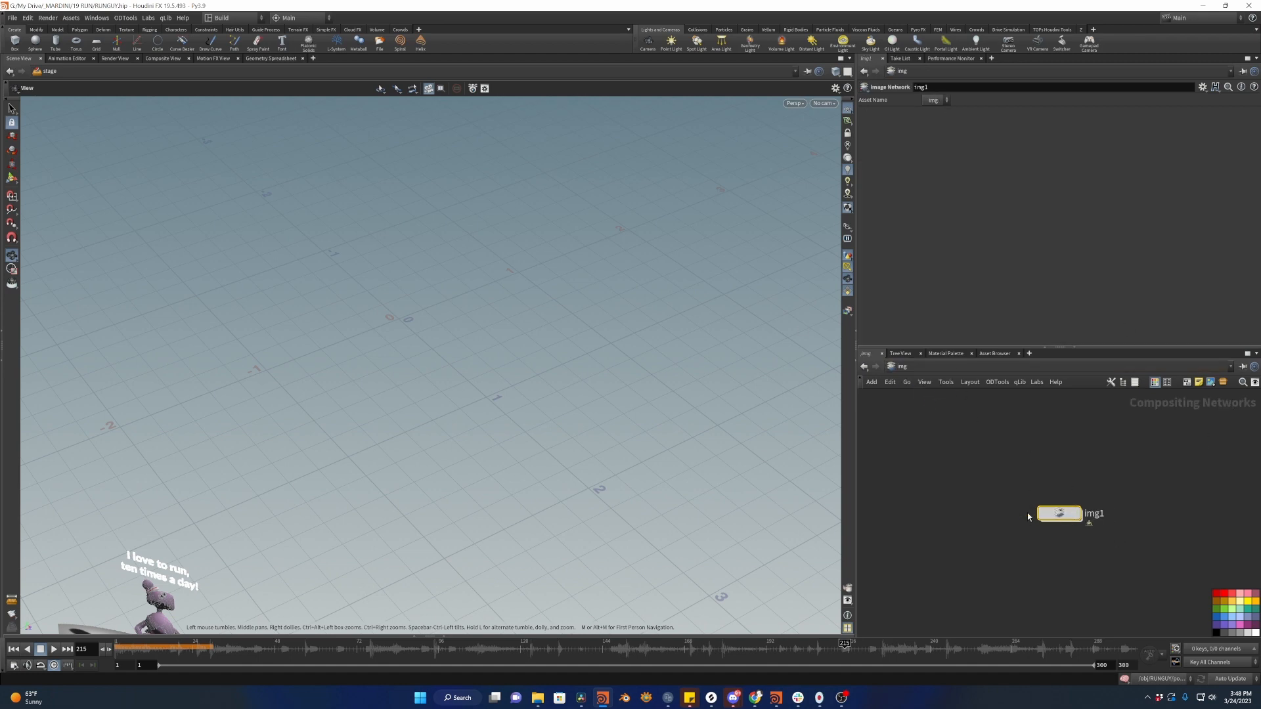
pyautogui.click(1064, 515)
pyautogui.doubleClick(1055, 515)
pyautogui.scroll(5, 1050, 500)
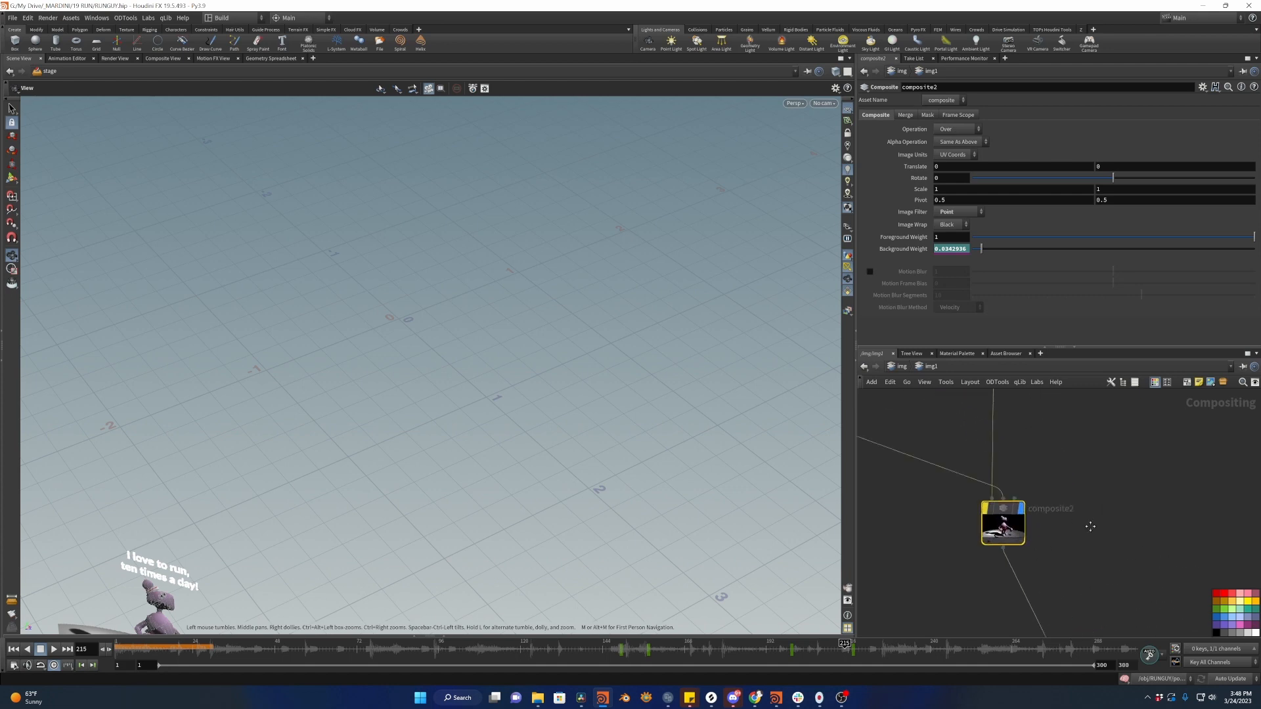
pyautogui.scroll(-6, 983, 579)
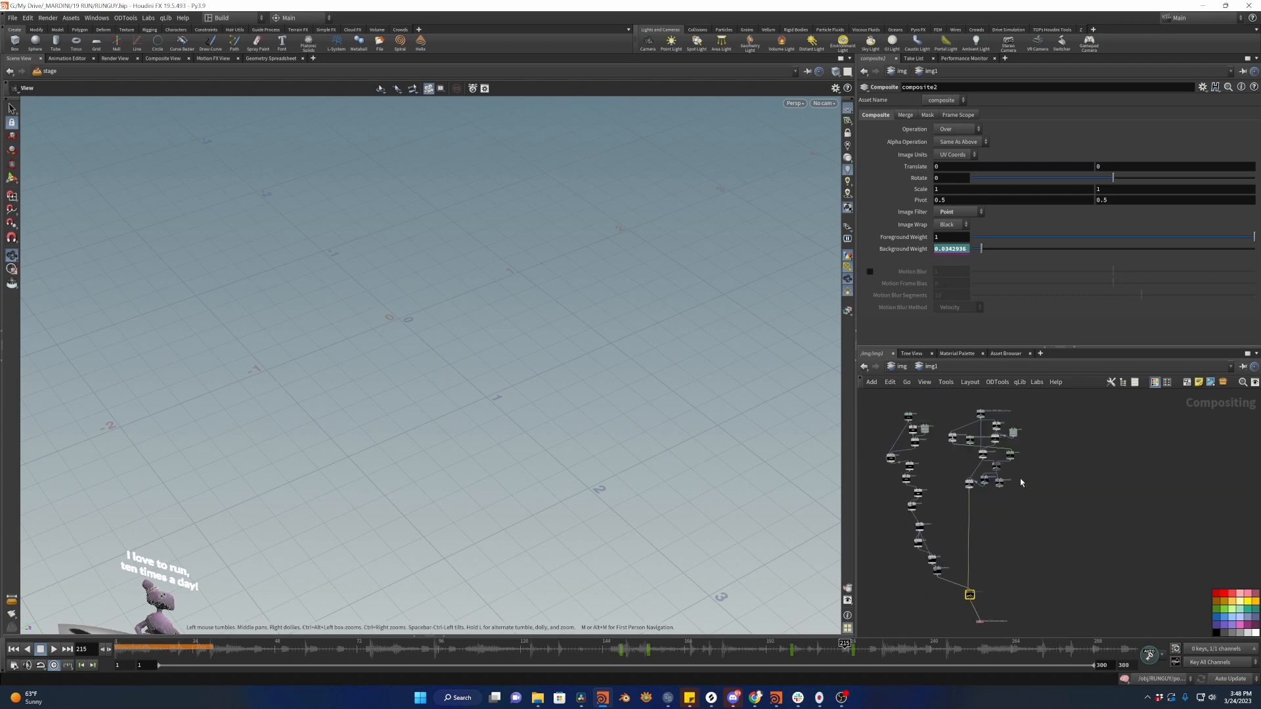
# Select atop1 in the compositing network and examine its image in the Composite View.
pyautogui.scroll(6, 1020, 483)
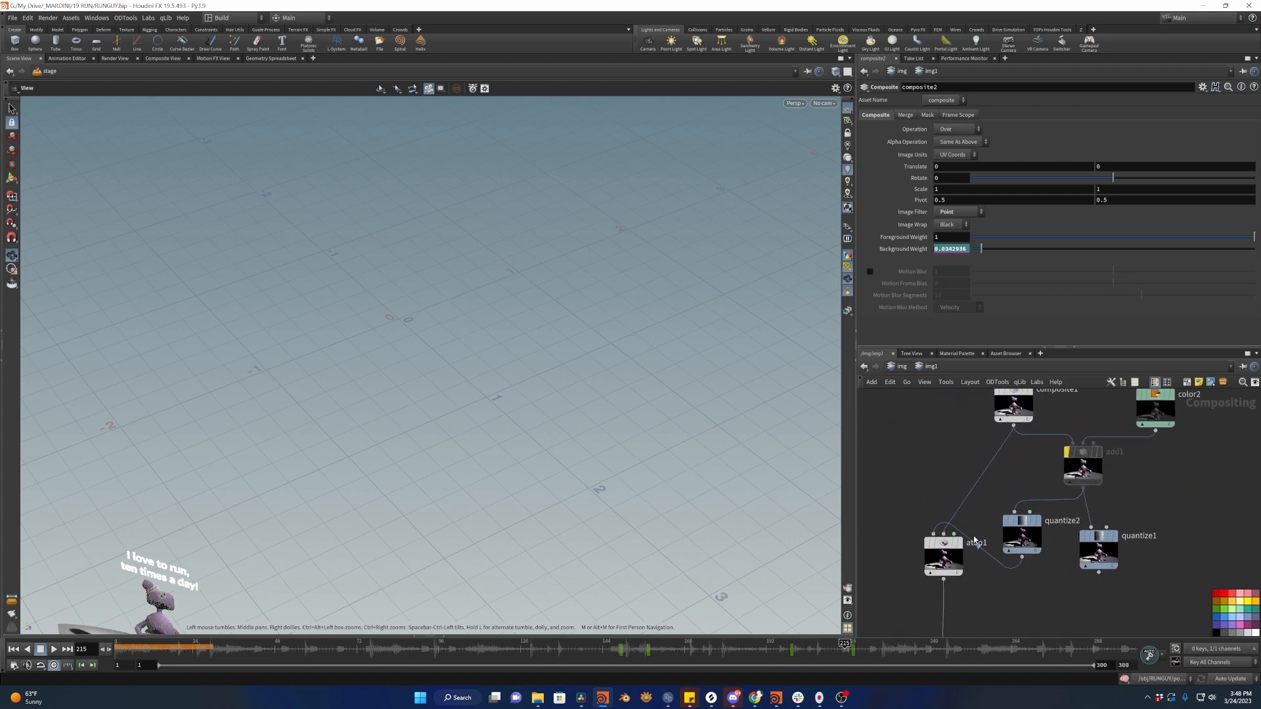
pyautogui.click(943, 555)
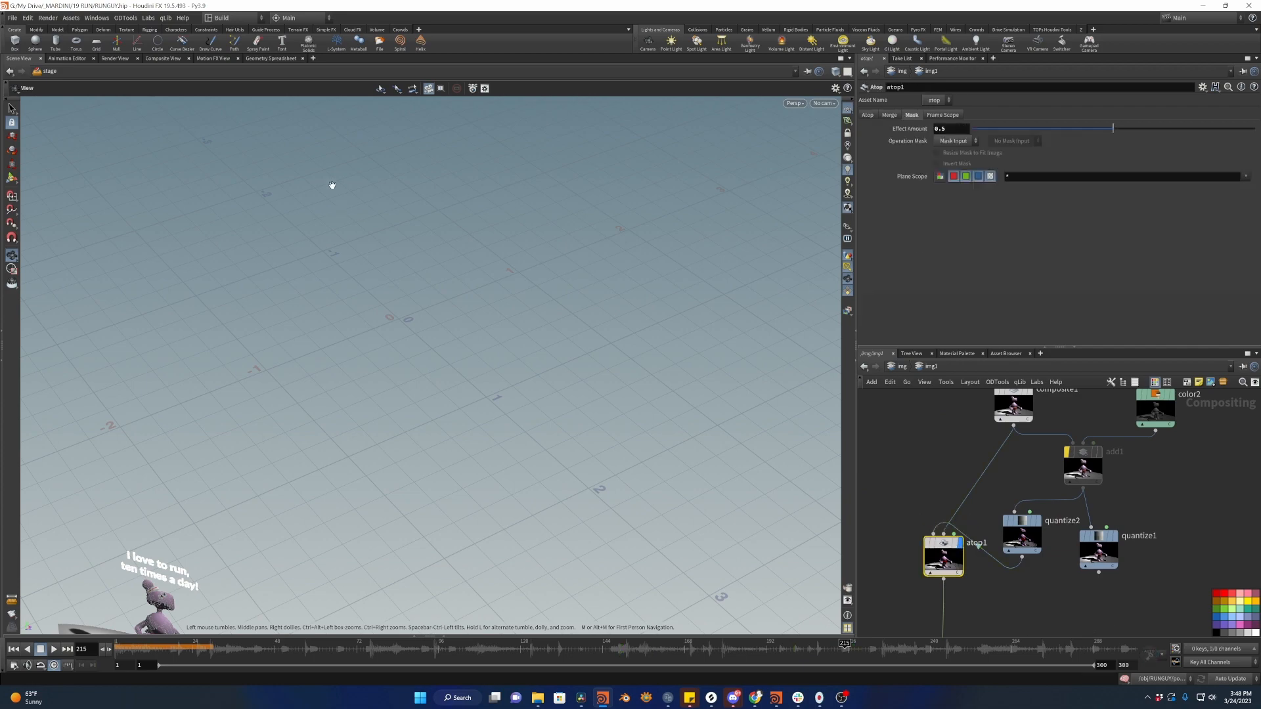
pyautogui.click(164, 59)
pyautogui.scroll(3, 428, 332)
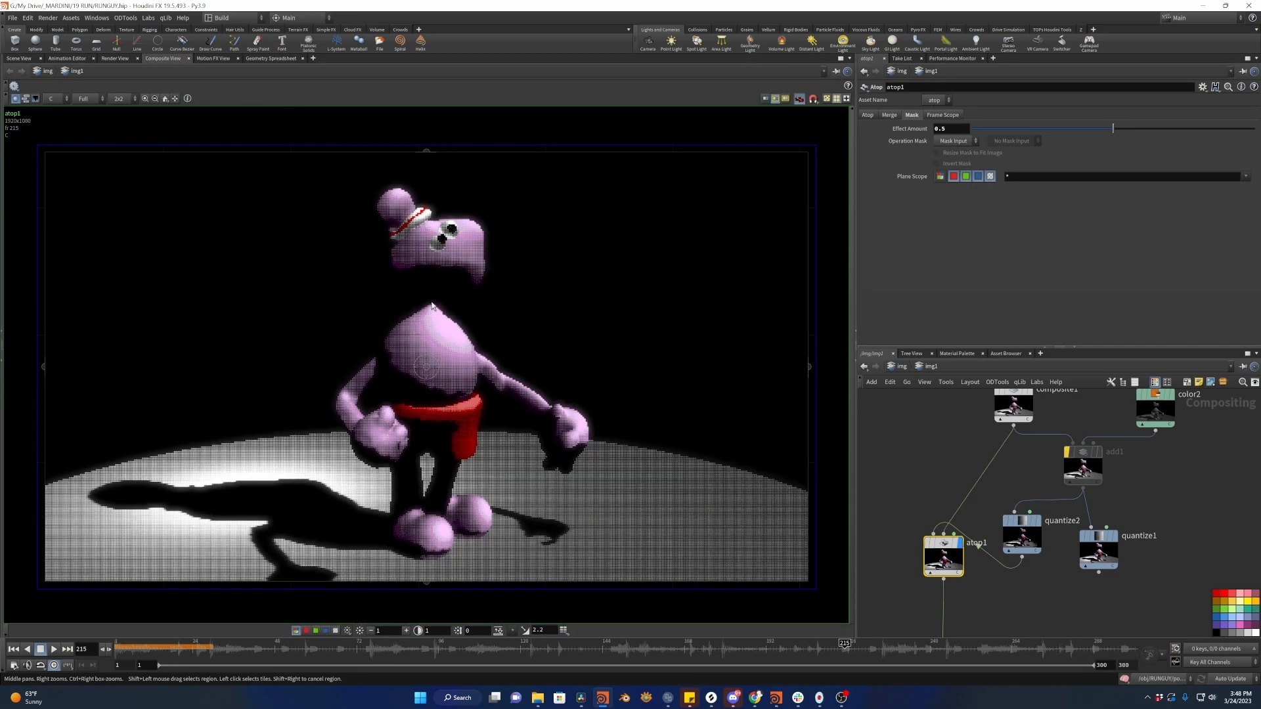
pyautogui.scroll(1, 432, 305)
# Try different Pixel Step values on quantize2 and undo the parameter change.
pyautogui.click(1022, 536)
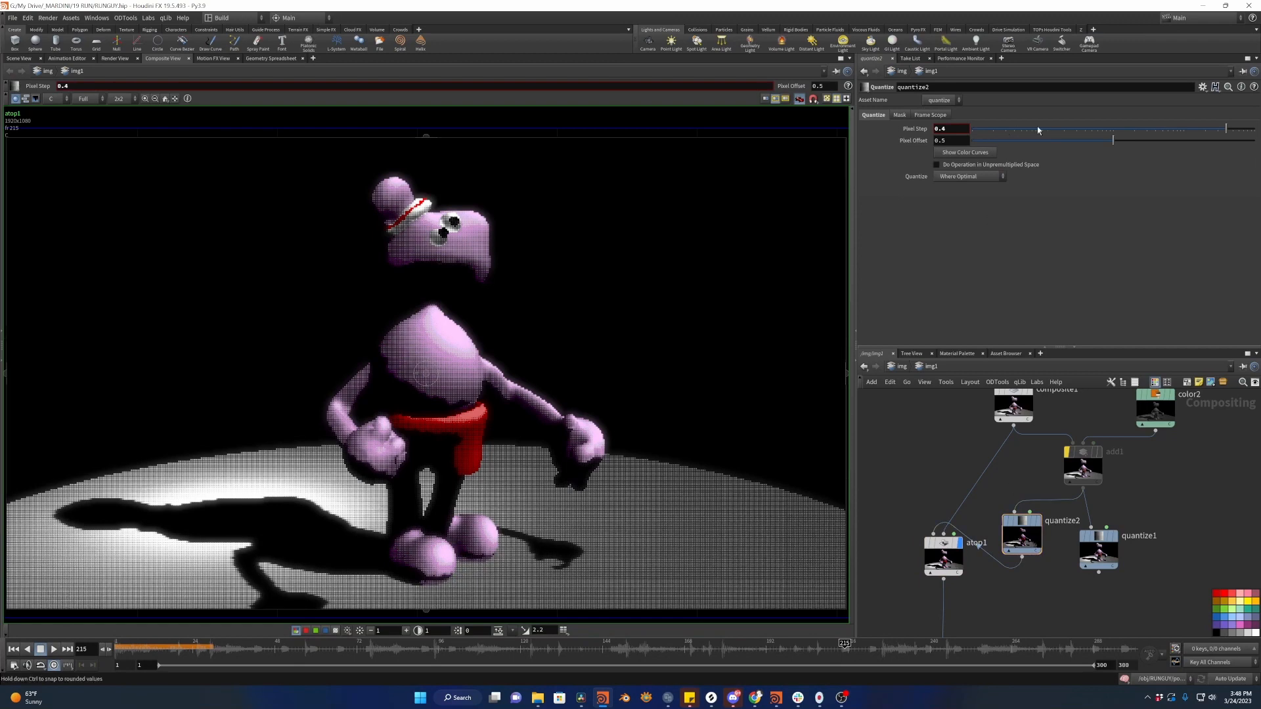
pyautogui.moveTo(1075, 134); pyautogui.dragTo(1212, 117)
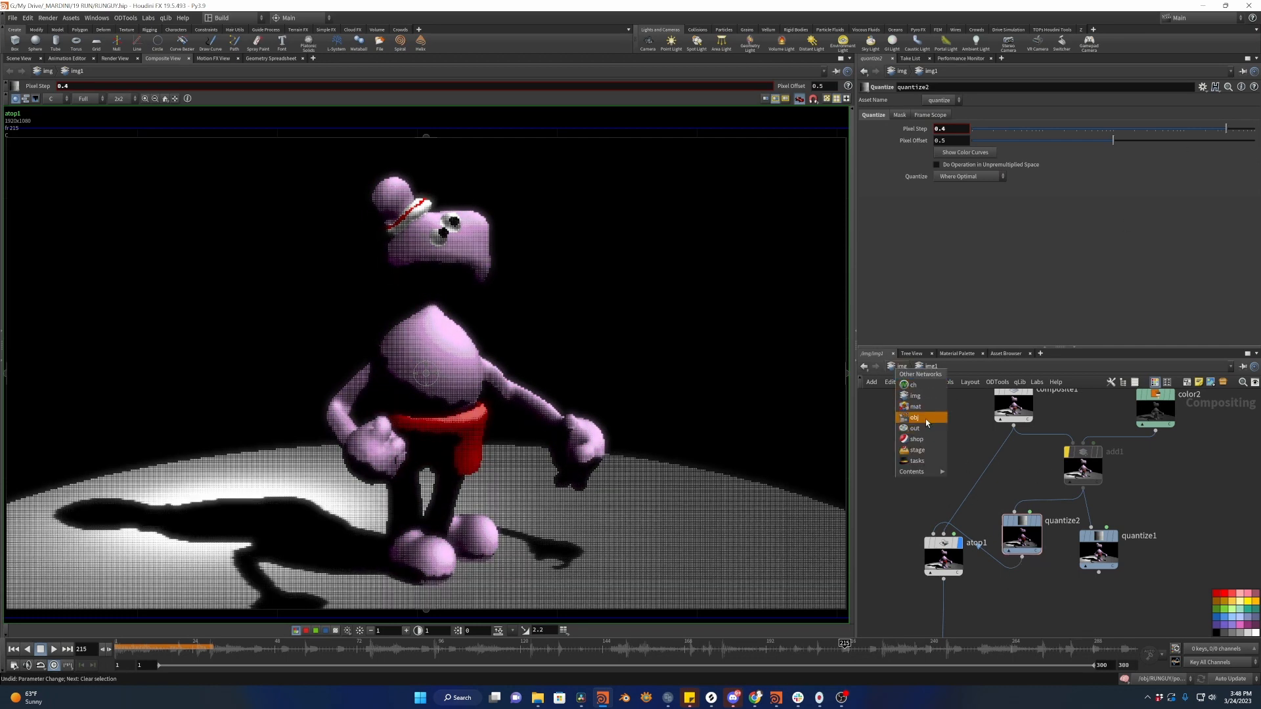
# Return to the obj network and show the 3D scene through cam1.
pyautogui.click(927, 420)
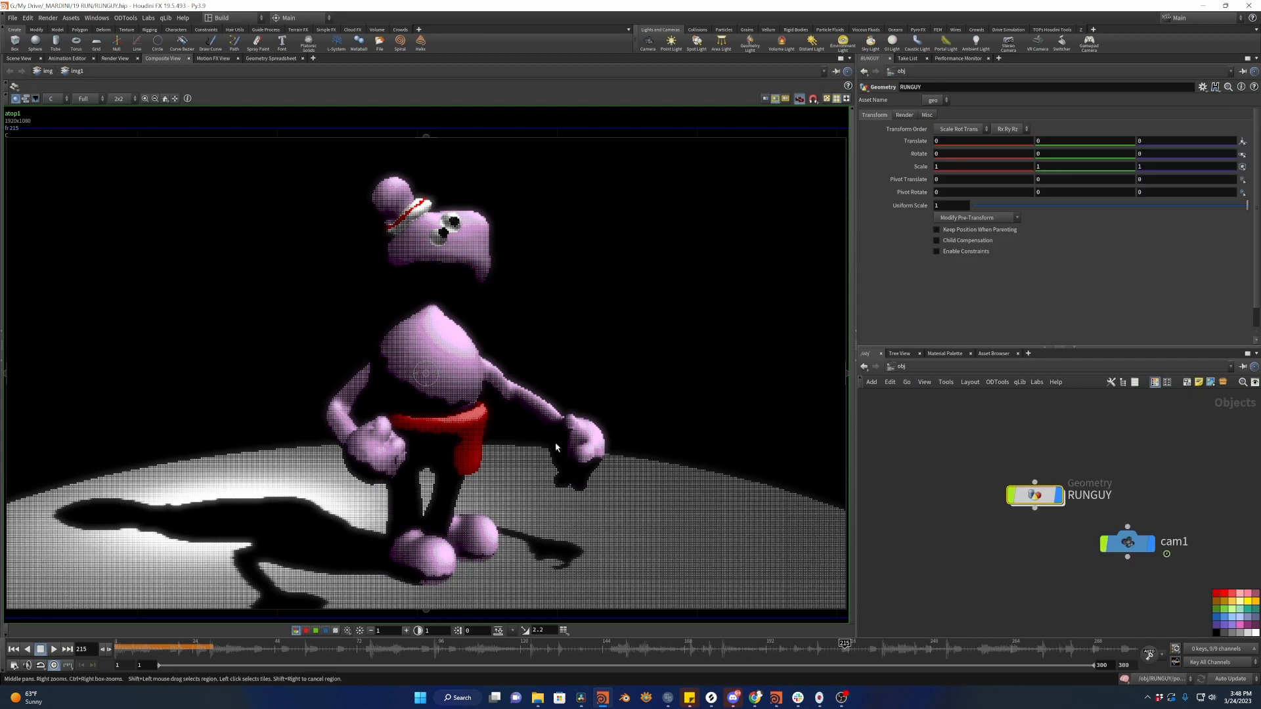
pyautogui.click(12, 59)
pyautogui.click(825, 103)
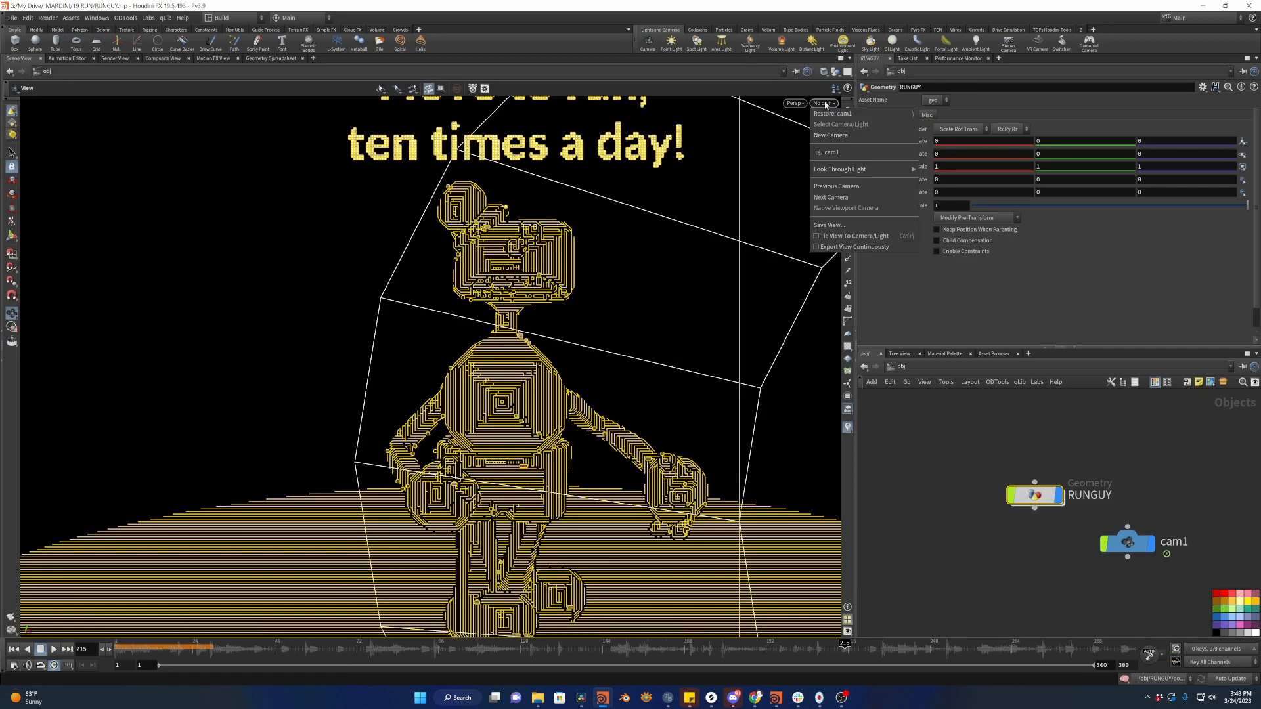
pyautogui.click(848, 153)
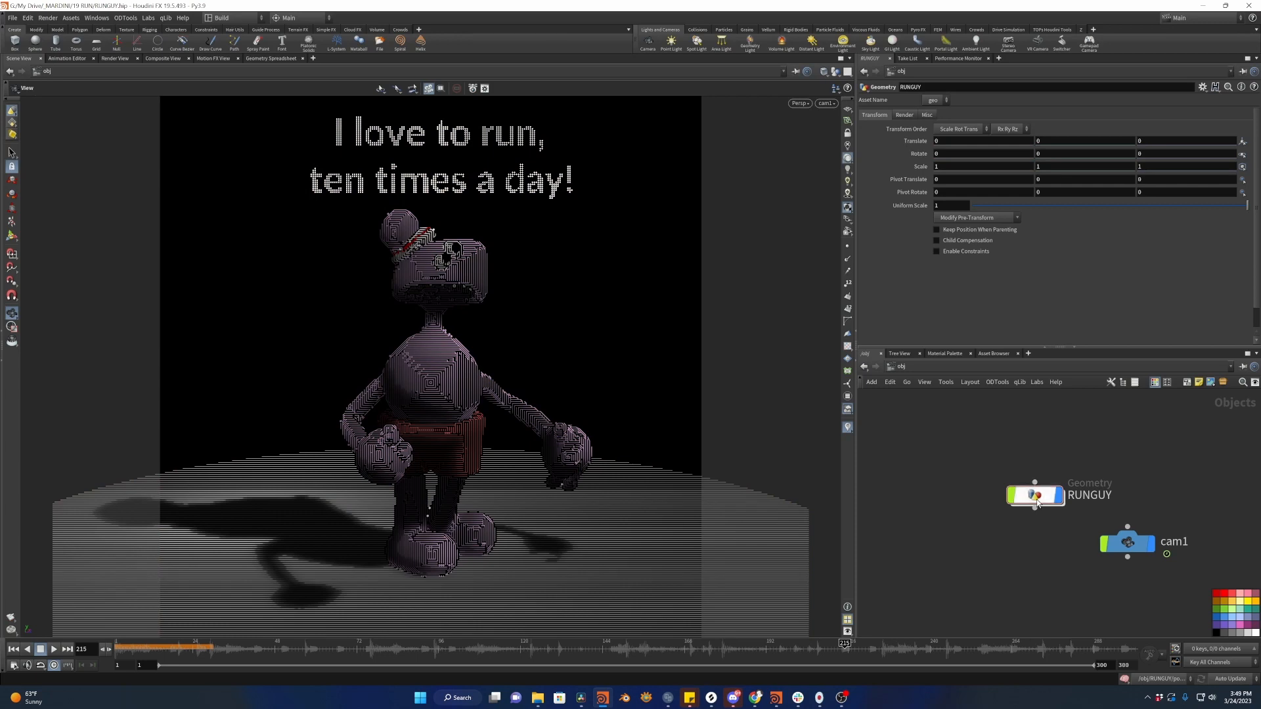
# Inside RUNGUY, set RENDERING_MODE_SWITCH's Select Input to 0 and scrub the timeline to review the dot-rendered run animation.
pyautogui.doubleClick(1036, 499)
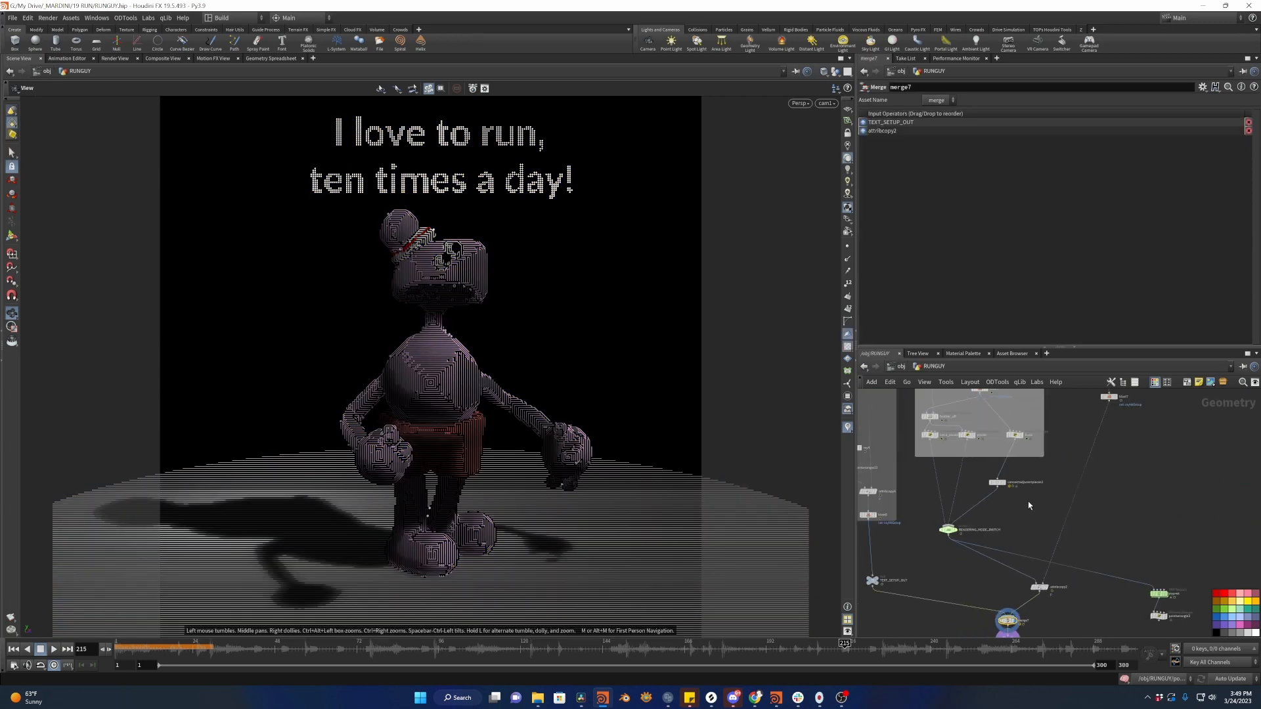
pyautogui.click(947, 529)
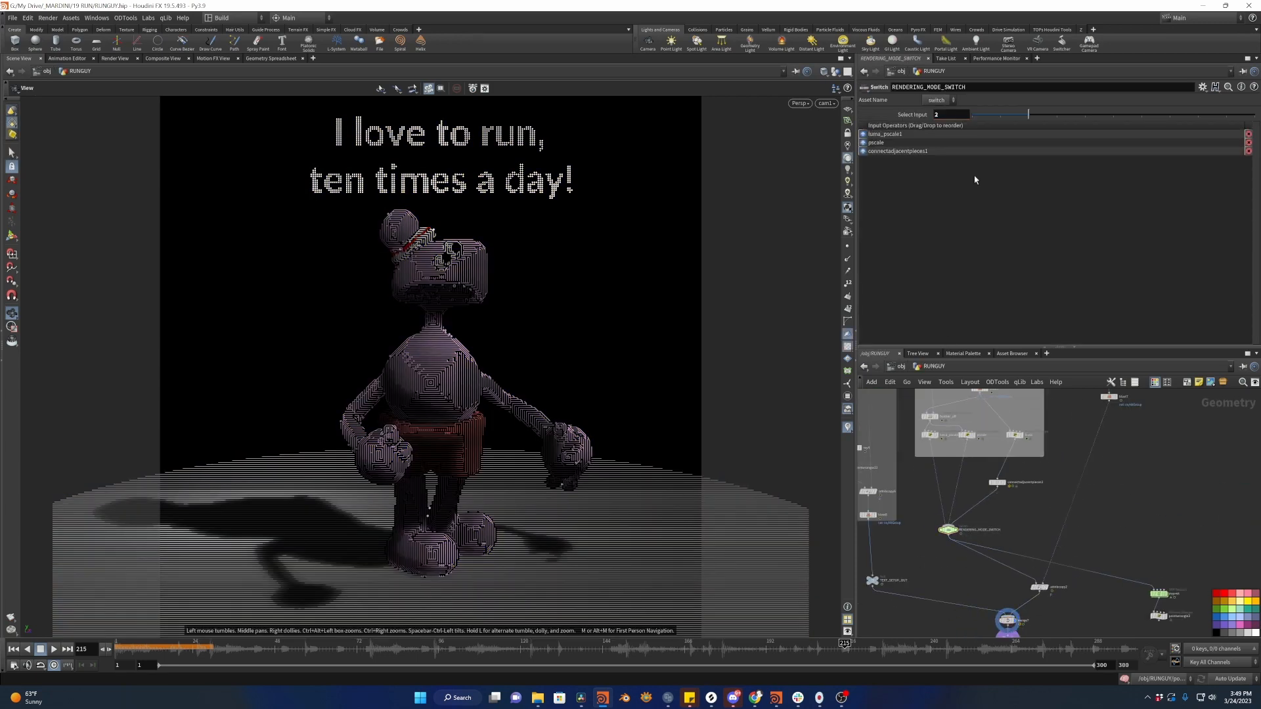
pyautogui.moveTo(352, 653); pyautogui.dragTo(734, 602)
pyautogui.moveTo(421, 631); pyautogui.dragTo(178, 616)
pyautogui.moveTo(407, 604); pyautogui.dragTo(908, 606)
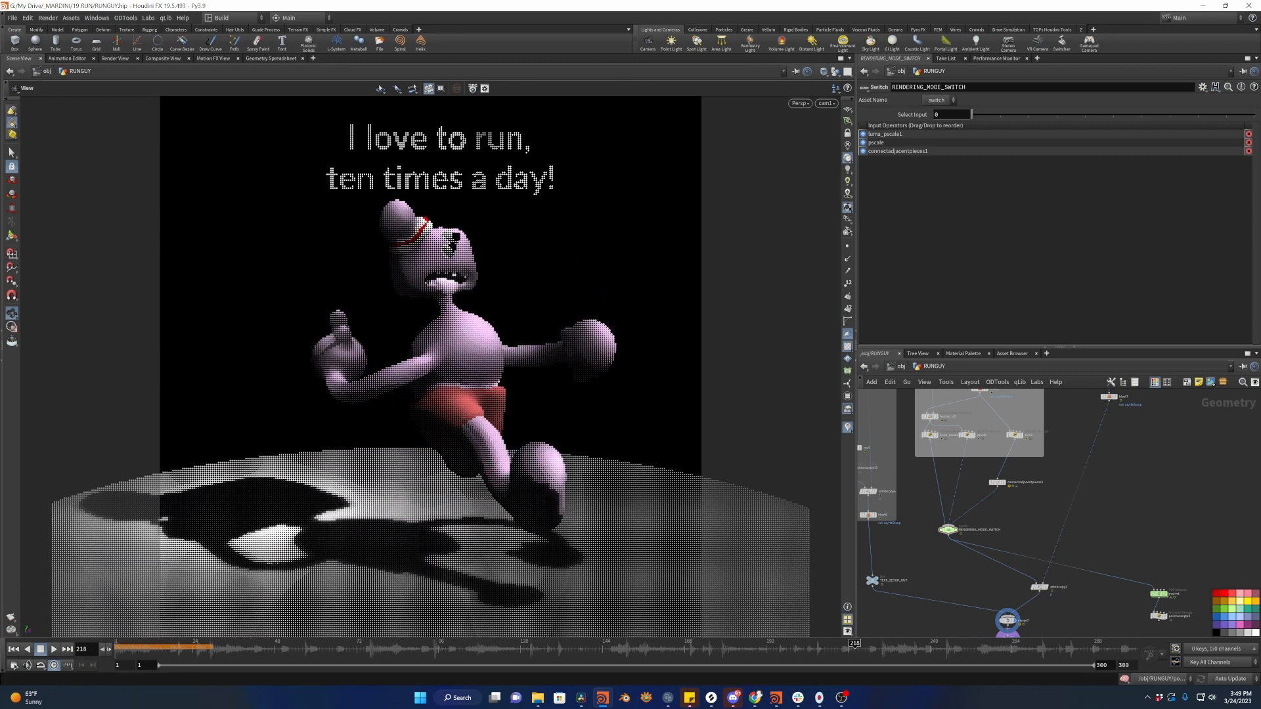